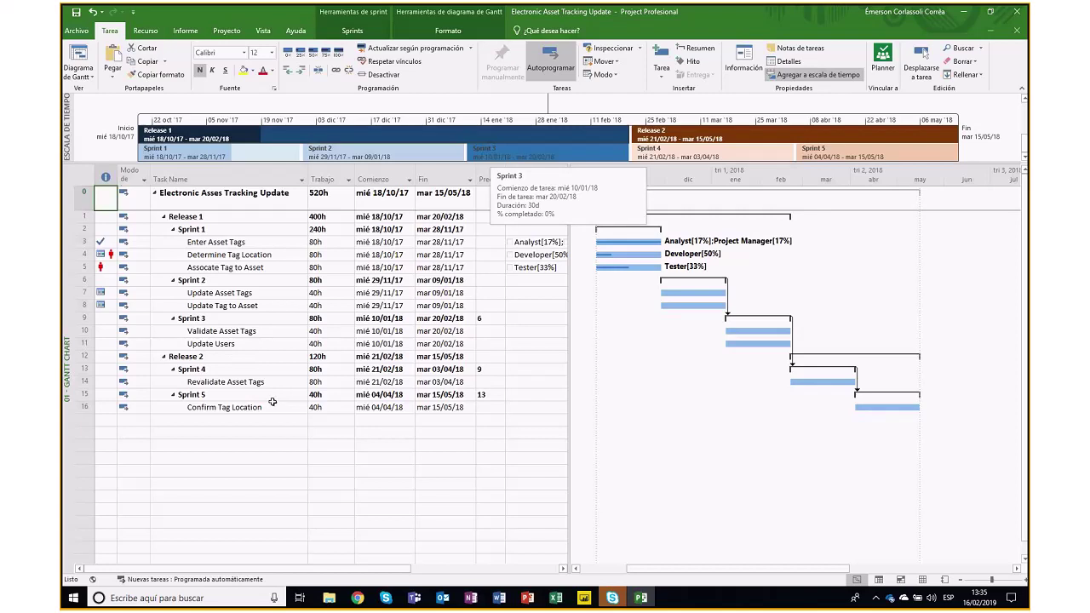
Save the project to Project Web App under the name Webinar Project.
left_click(71, 35)
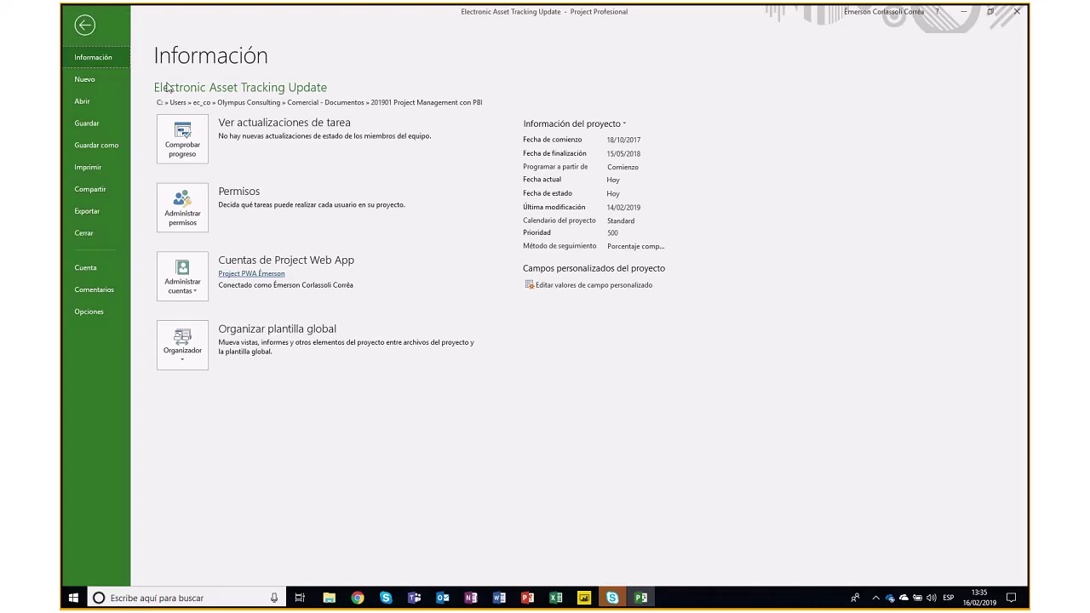
left_click(85, 25)
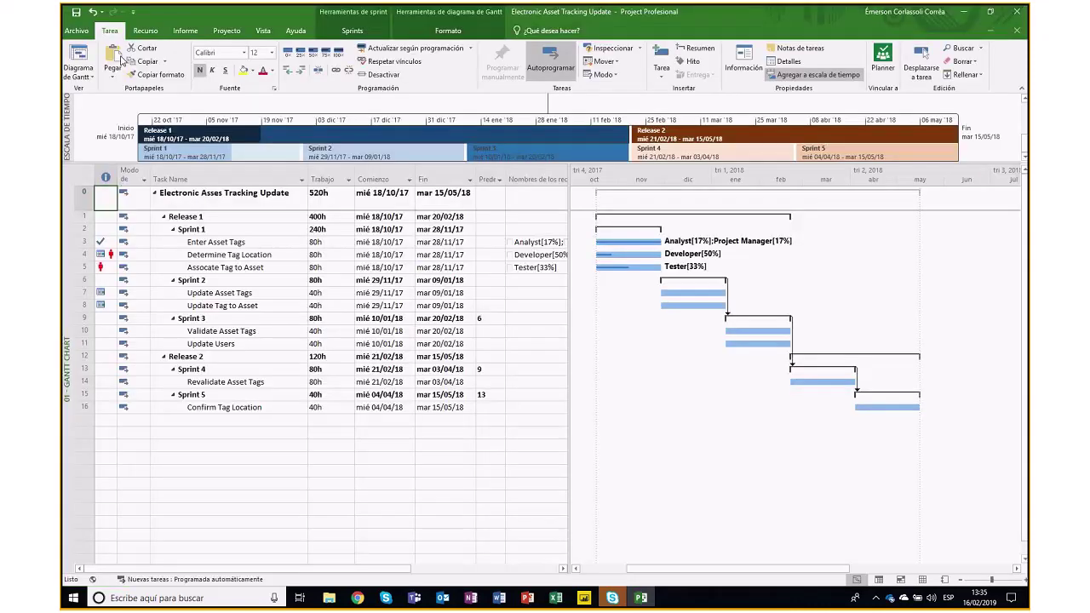
left_click(76, 30)
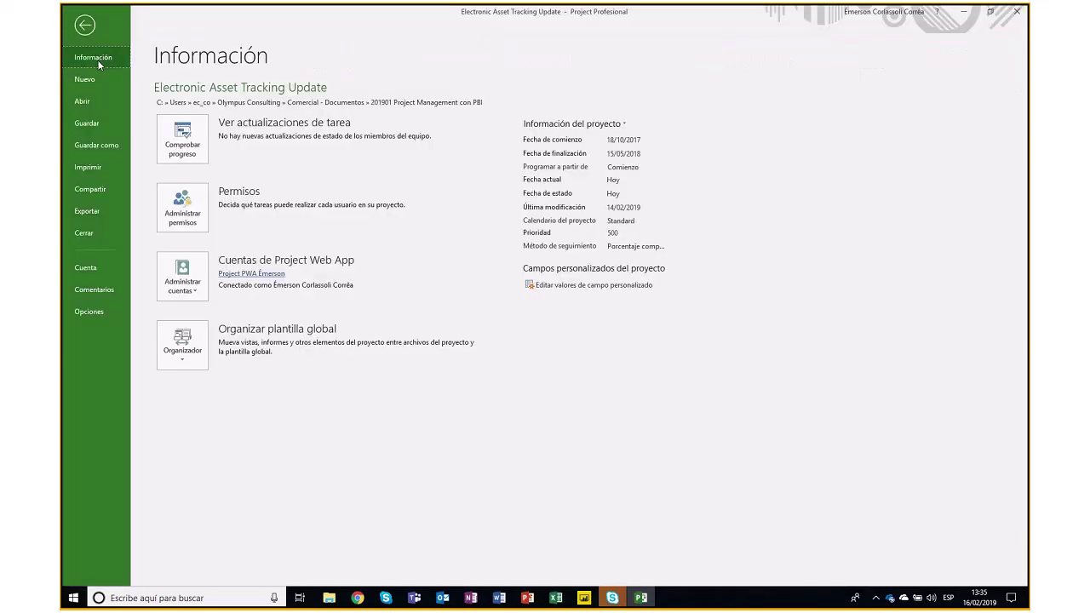
left_click(110, 145)
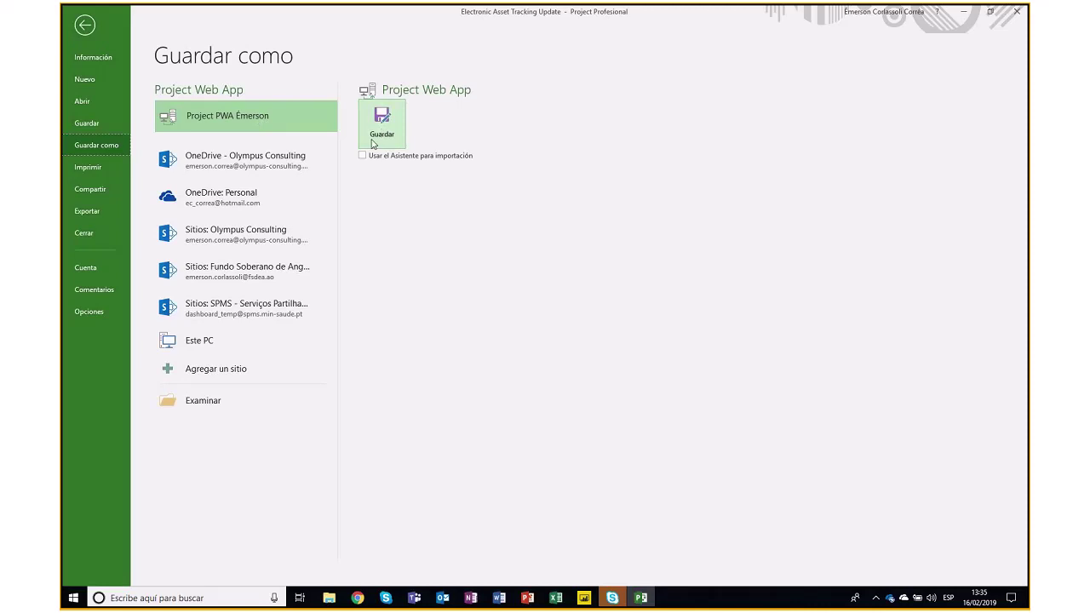
left_click(382, 121)
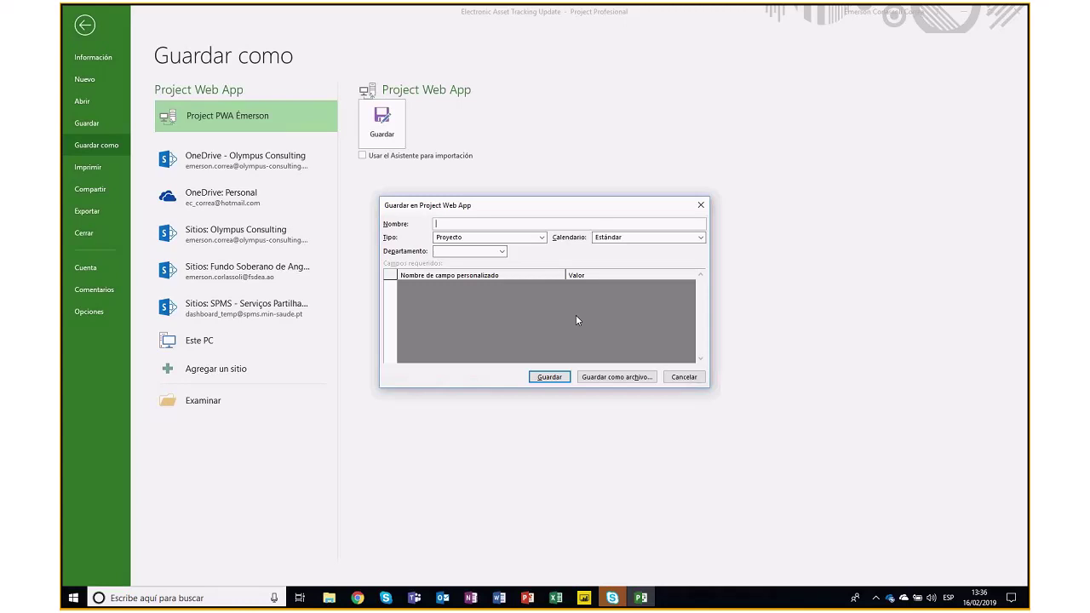
type("Webinar Project")
left_click(549, 377)
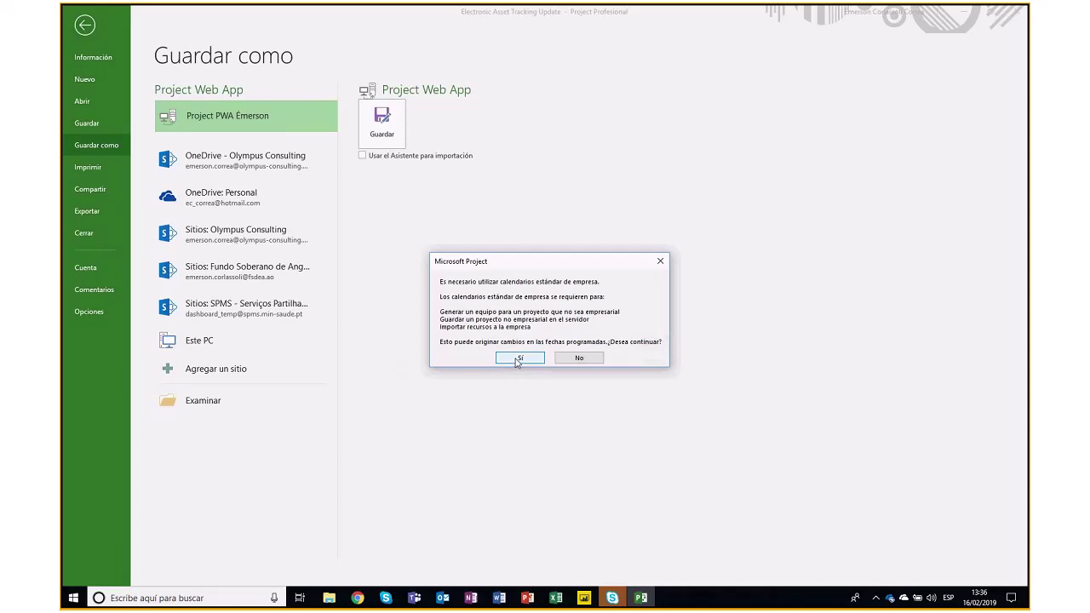
Accept the enterprise standard calendars, the server's default working time and the server's currency settings for the saved project.
left_click(517, 357)
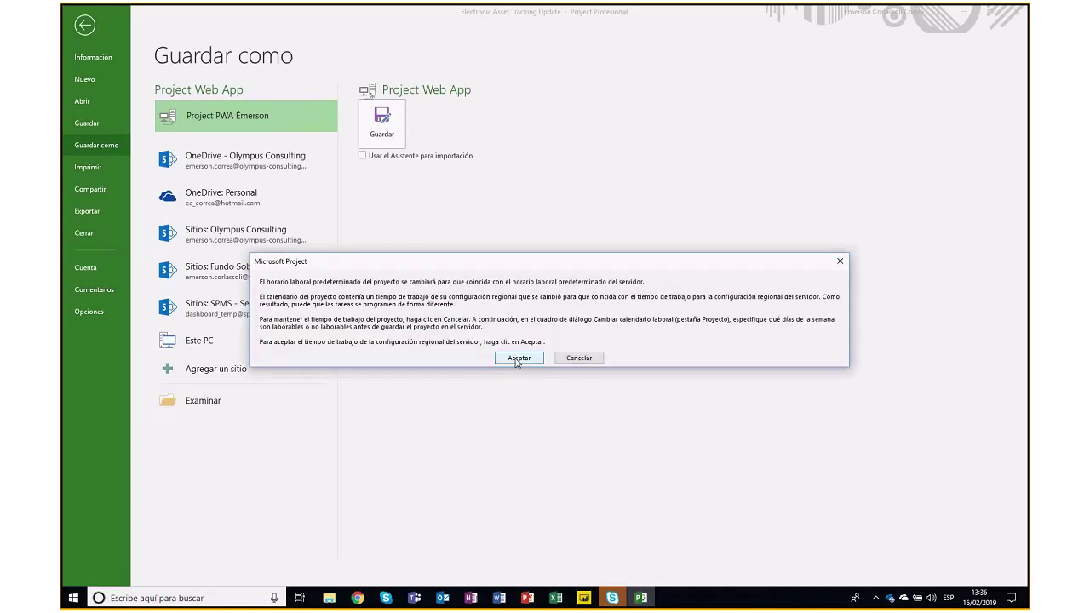
left_click(516, 359)
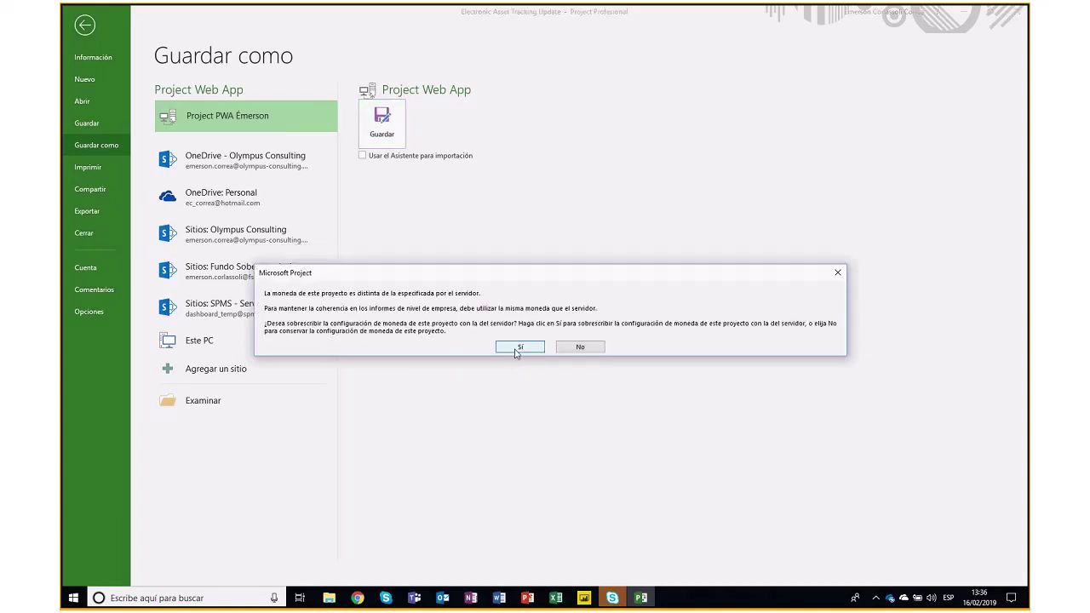
left_click(516, 348)
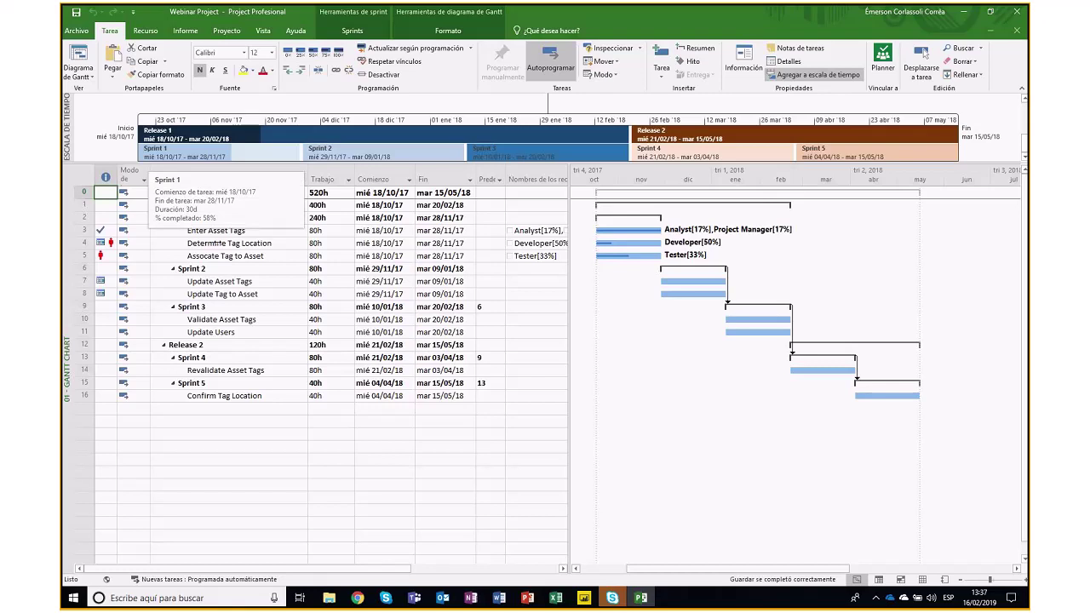
Publish Webinar Project to Project Web App.
key("alt+a")
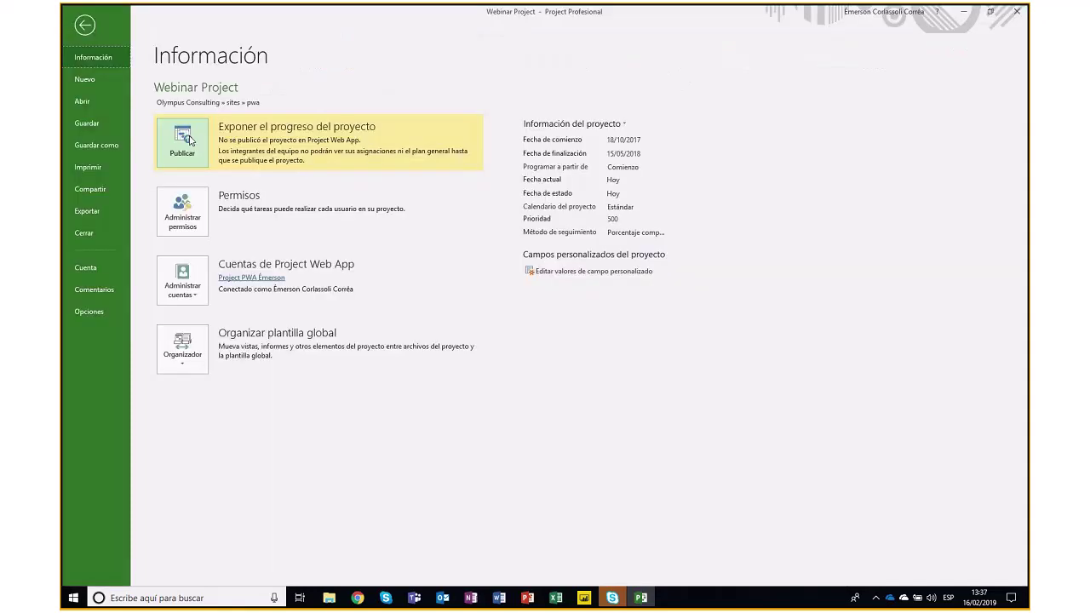
left_click(182, 140)
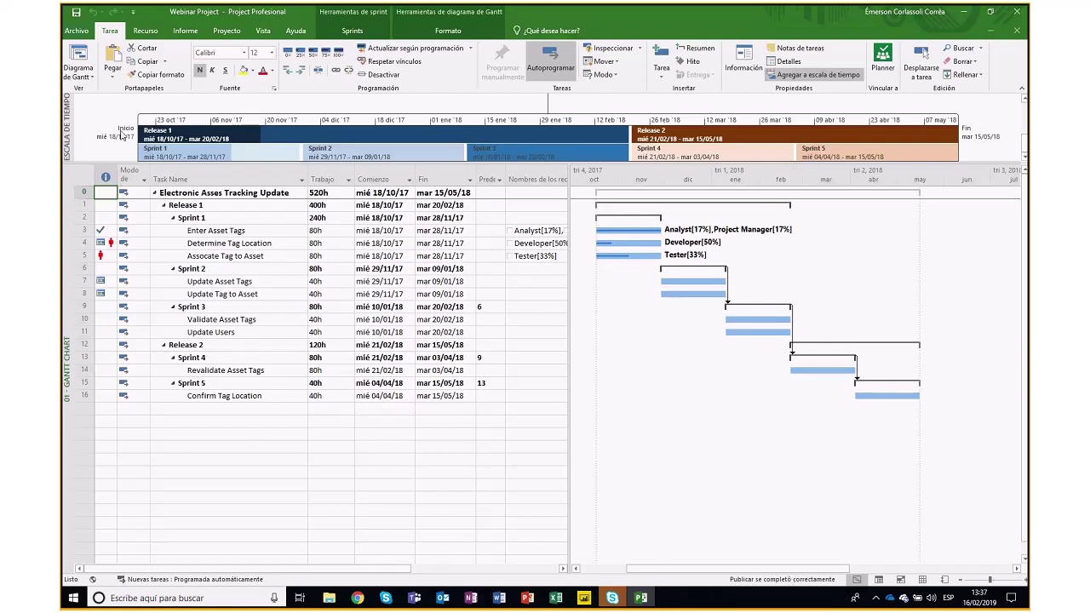
Open the linked Project Web App site in the browser and review the schedule of Webinar Project from the project center.
left_click(74, 30)
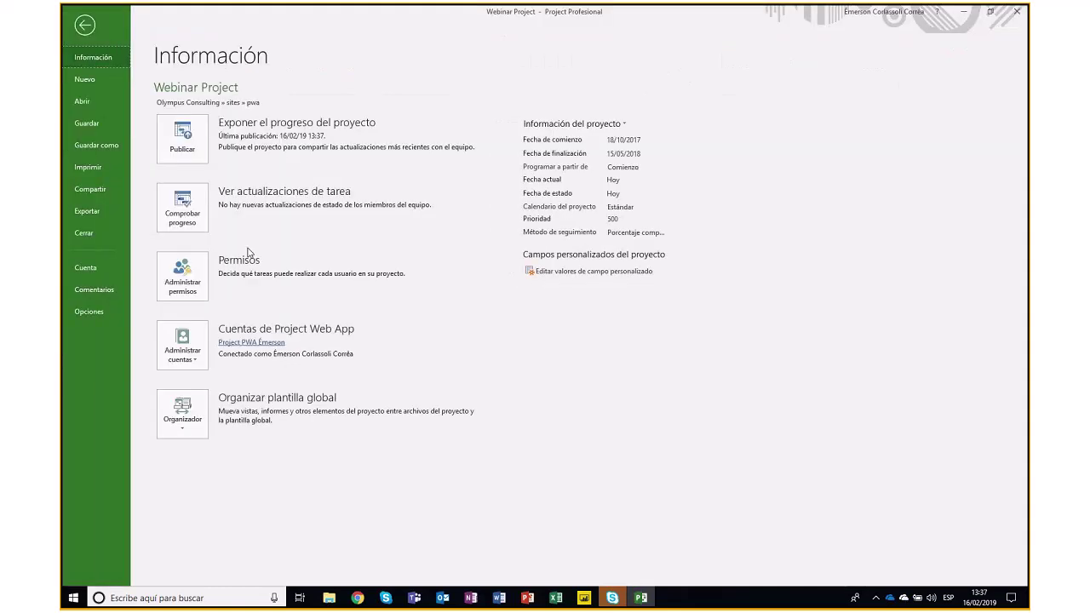
left_click(253, 343)
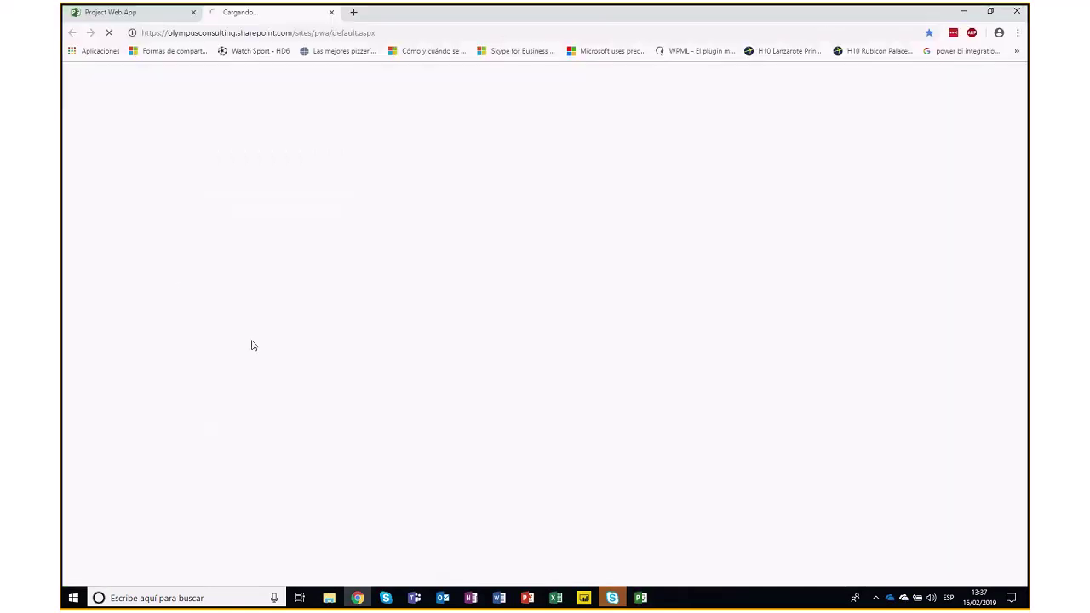
left_click(194, 13)
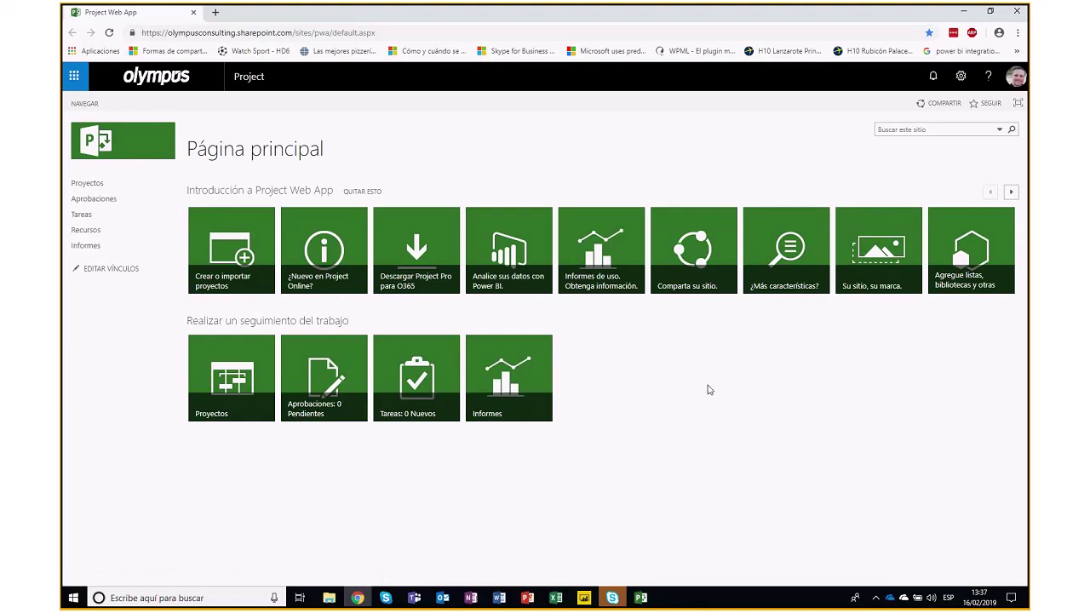
left_click(86, 185)
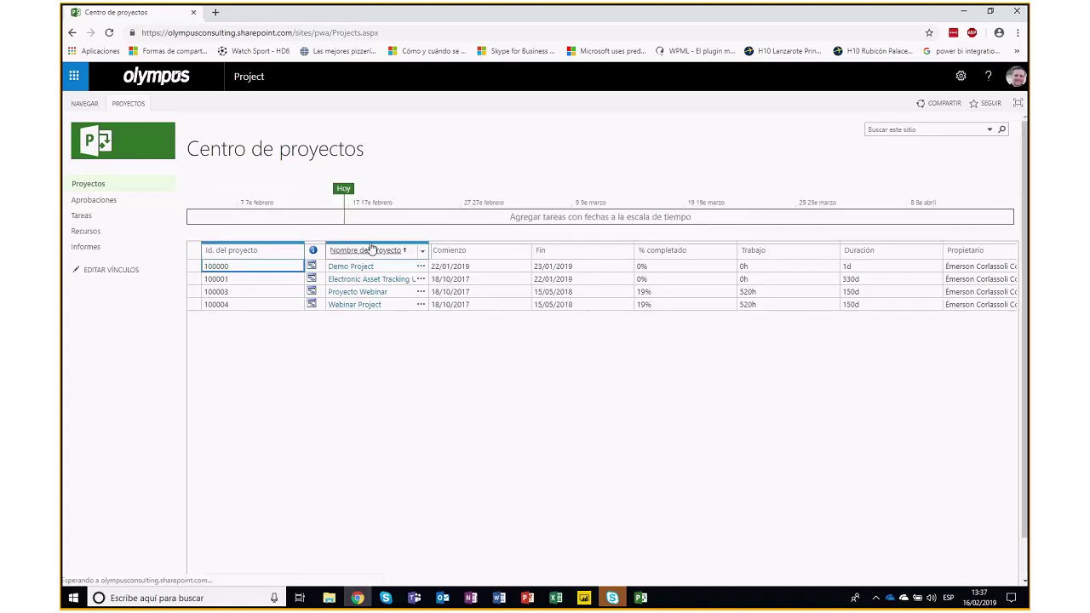
left_click(355, 306)
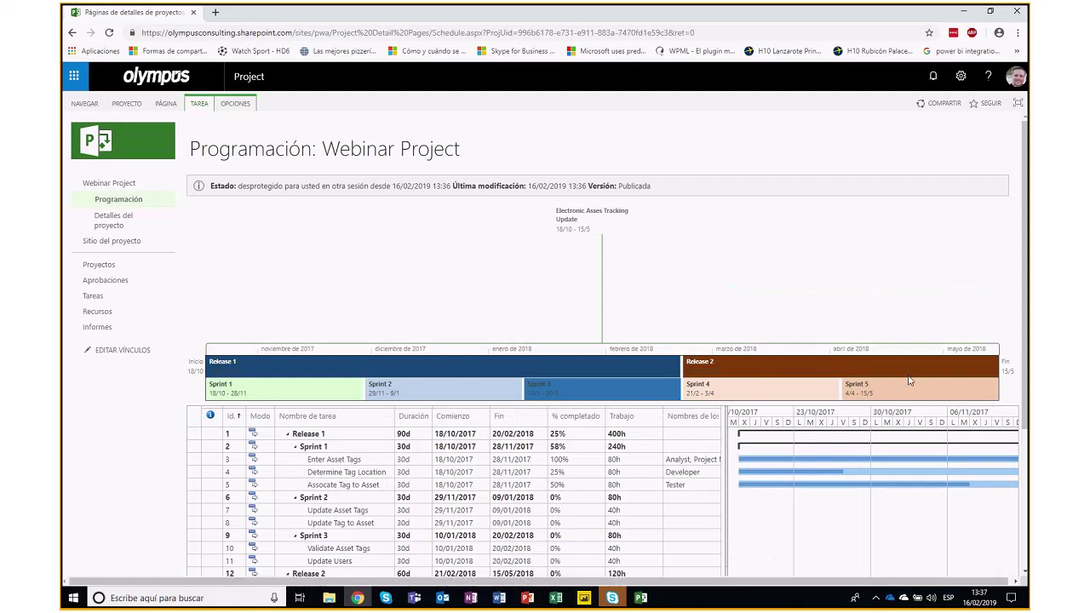
scroll(639, 385, "down", 1)
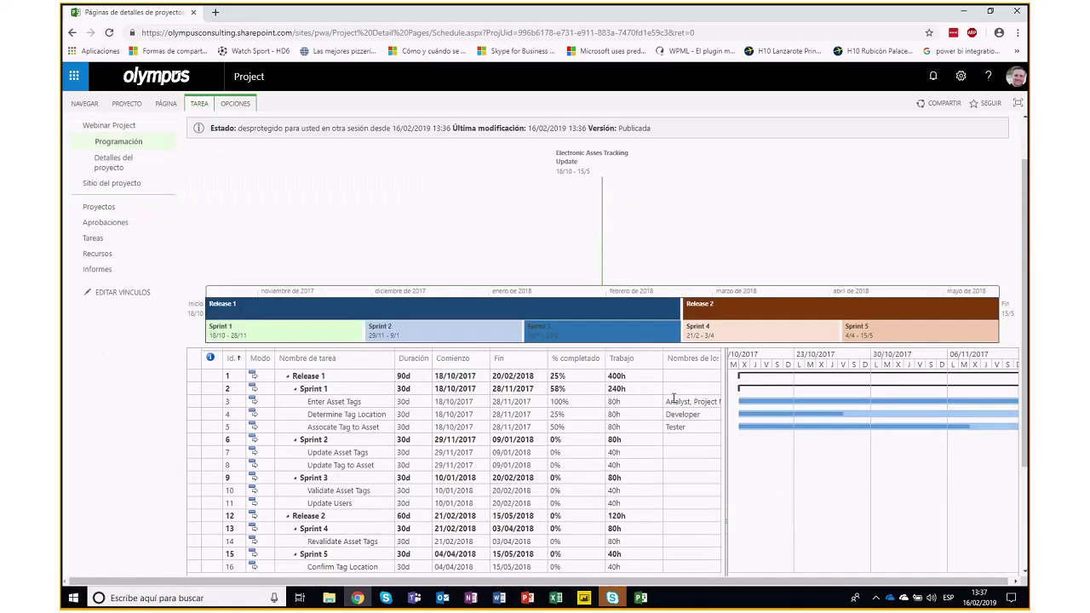
scroll(72, 418, "down", 2)
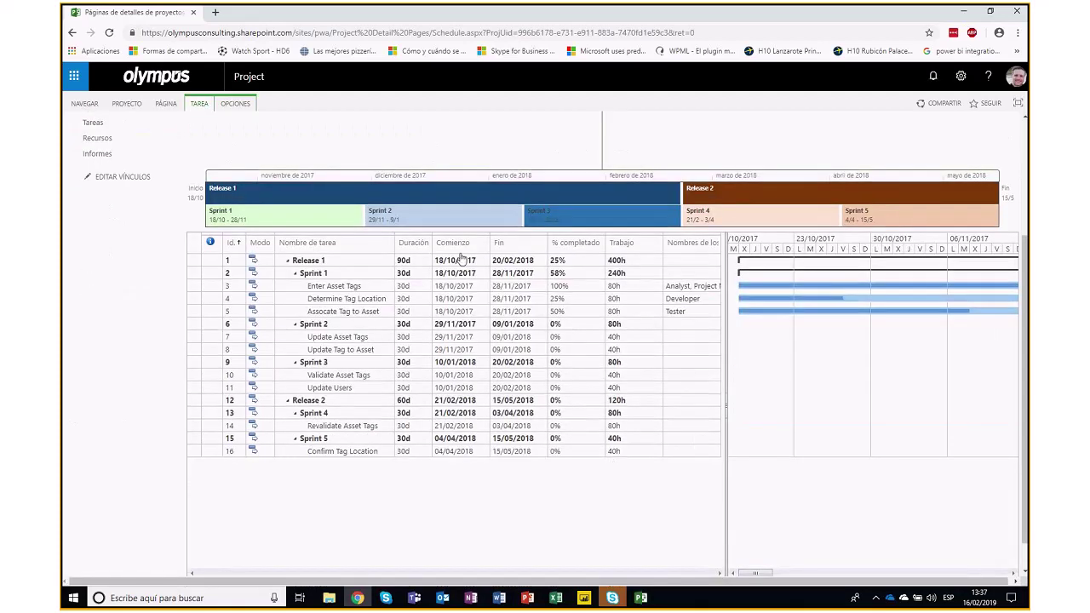
Compare the Webinar Project plan in Project Professional with its web schedule in Chrome, ending in Project Professional.
left_click(642, 600)
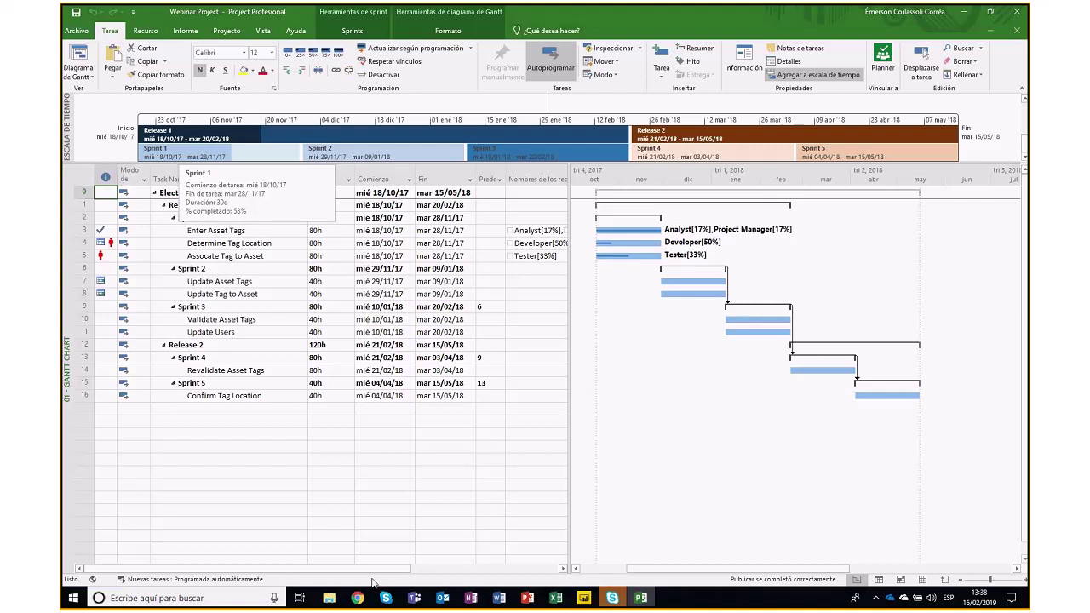
mouse_move(361, 600)
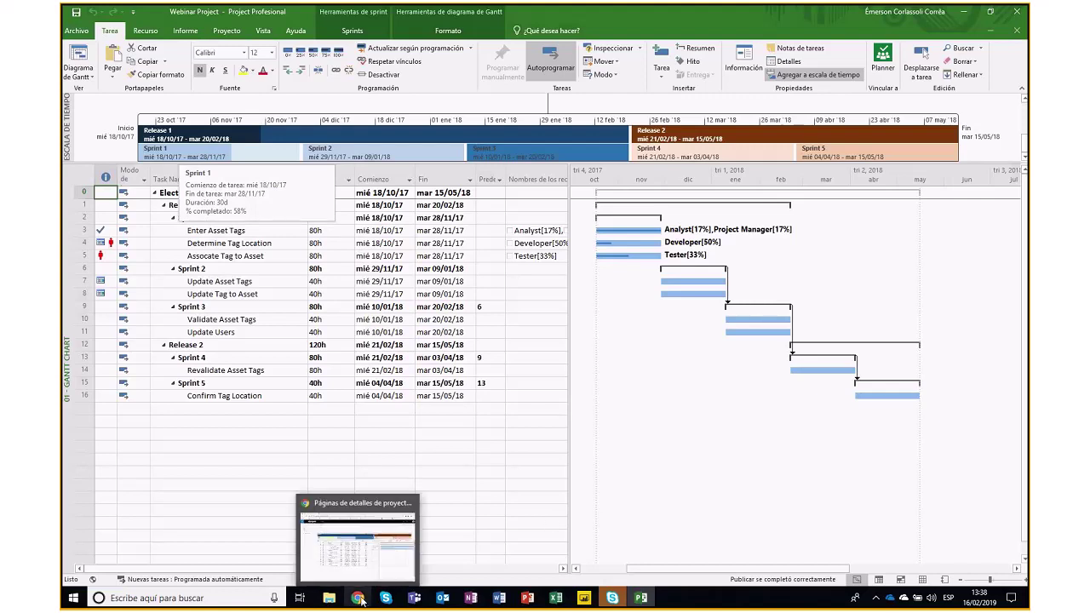
left_click(362, 594)
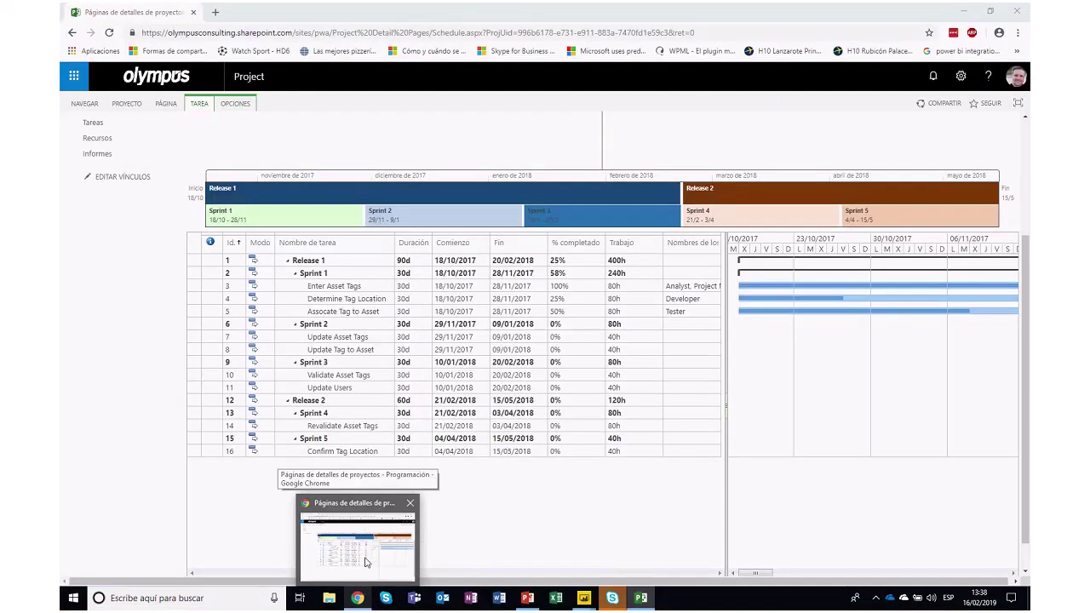
key("alt+Tab")
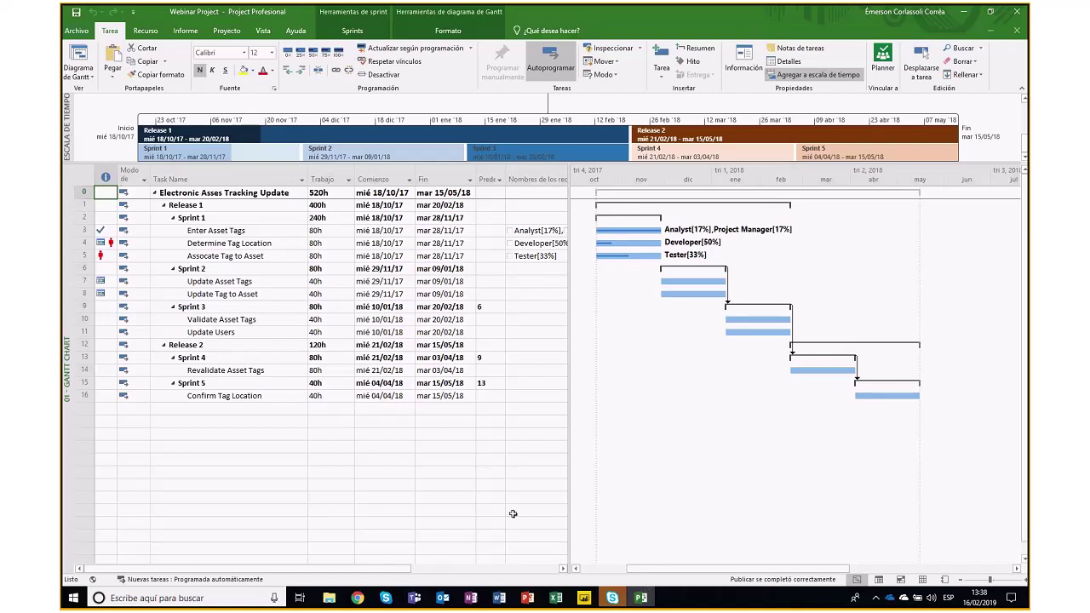
Switch to Project Web App in Chrome and examine the available Office 365 apps and the project and task commands.
left_click(358, 597)
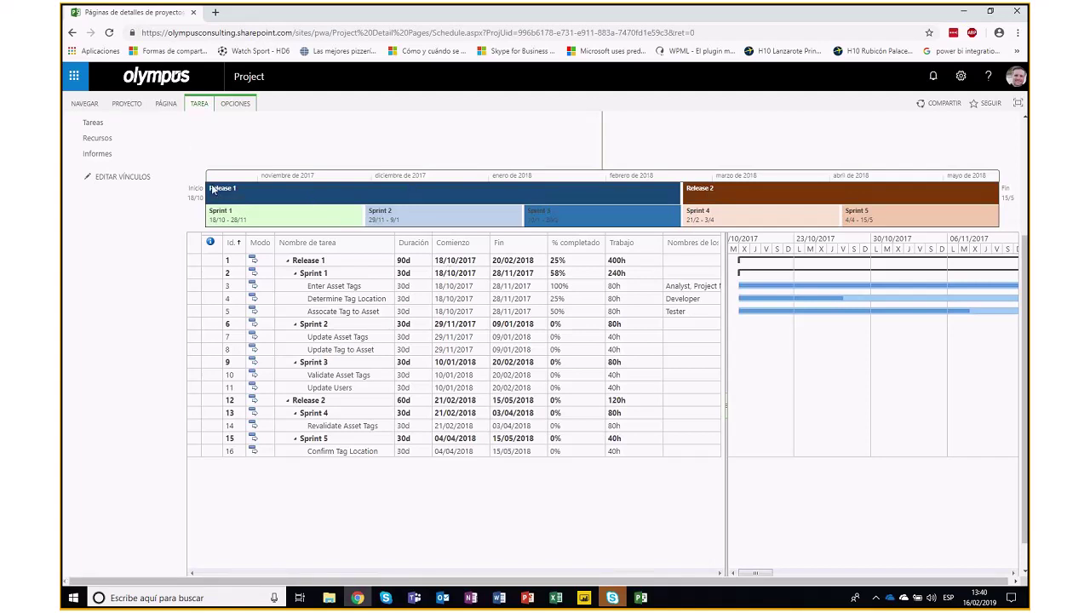
left_click(75, 77)
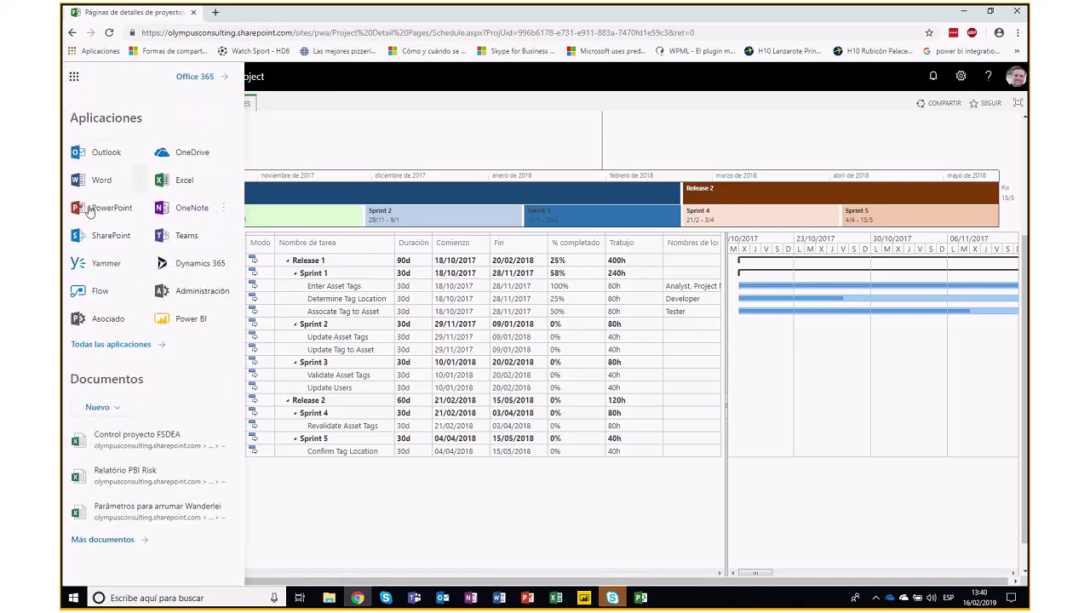
left_click(74, 75)
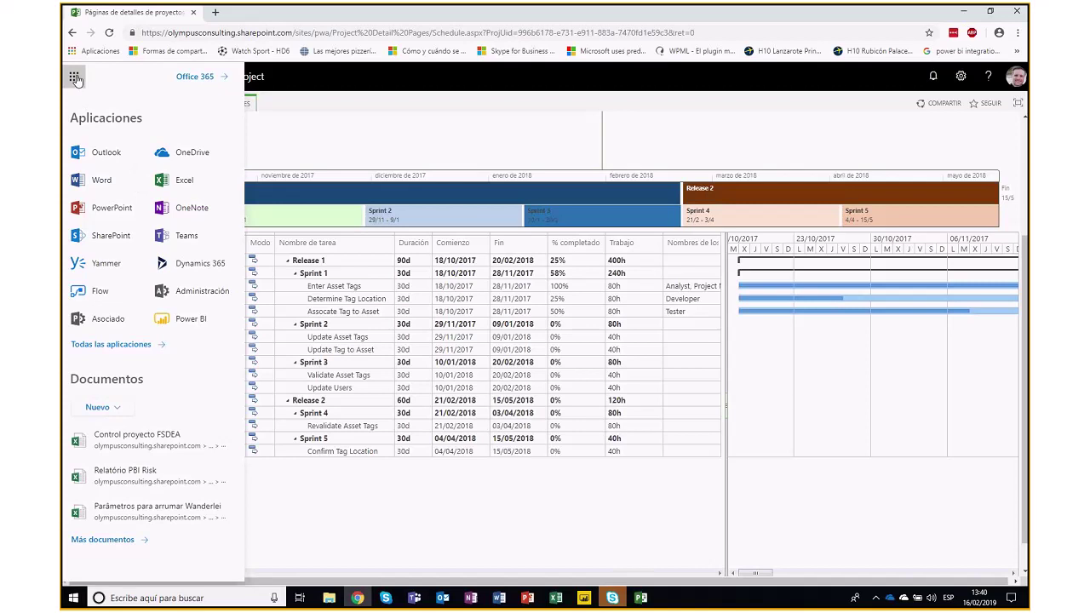
left_click(143, 106)
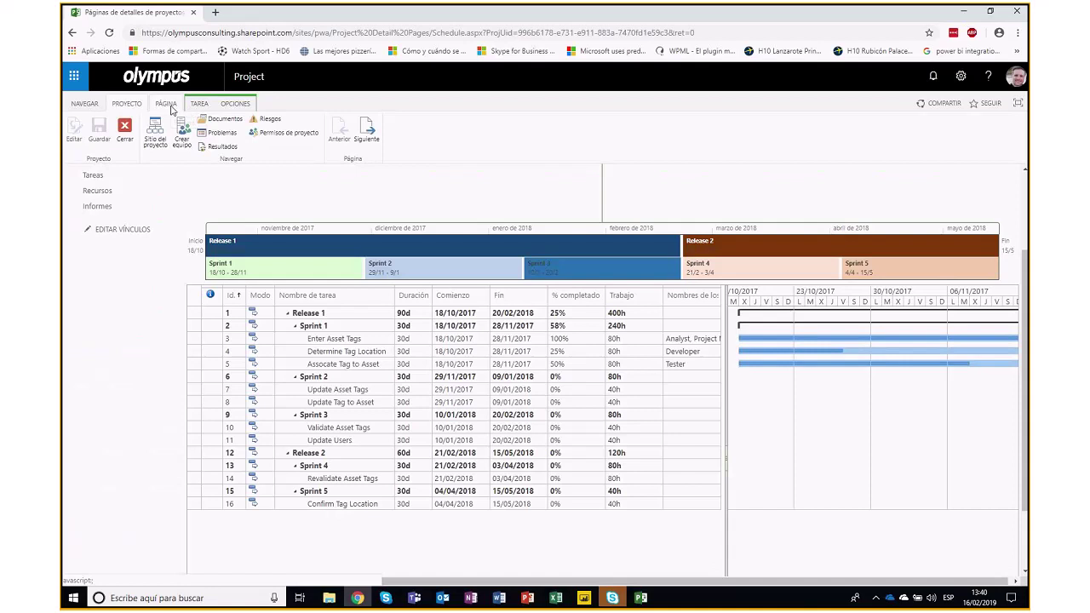
left_click(200, 103)
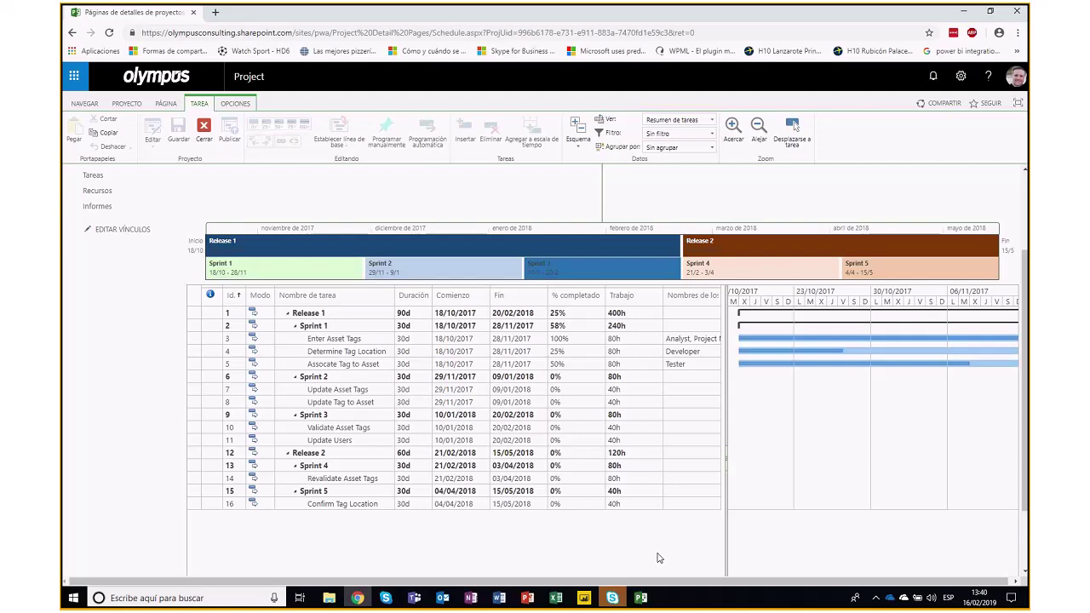
Switch to Project Professional and check the publishing and Project Web App account information of Webinar Project.
left_click(640, 598)
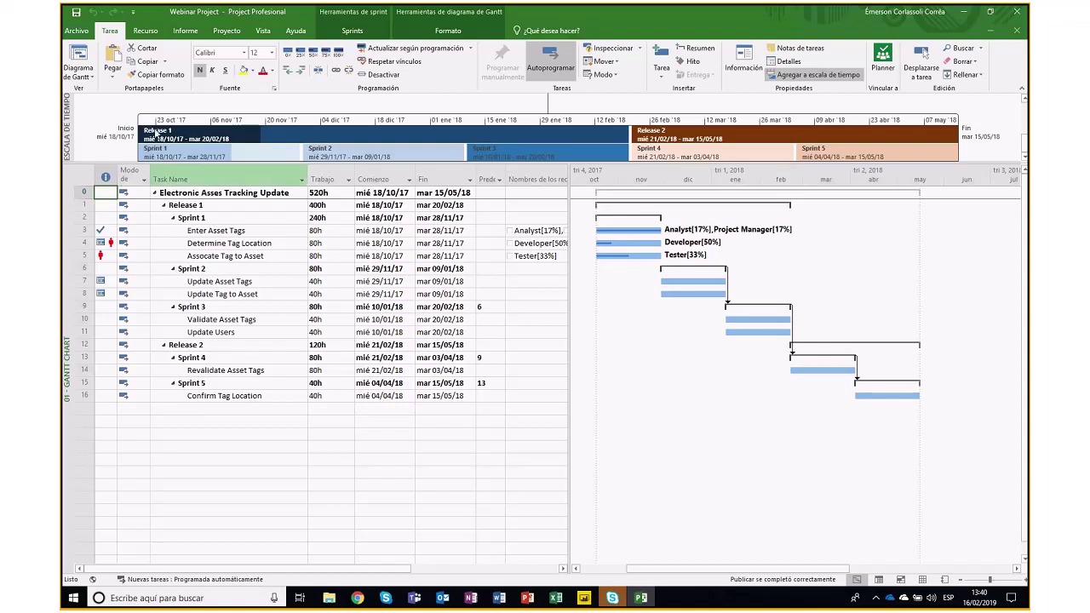
left_click(77, 32)
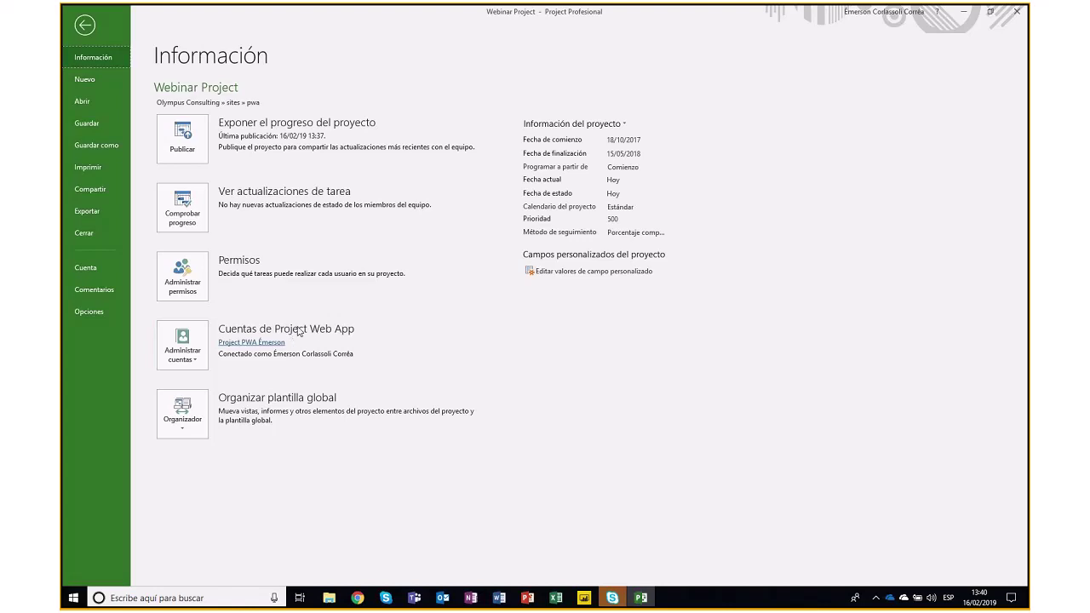
left_click(84, 25)
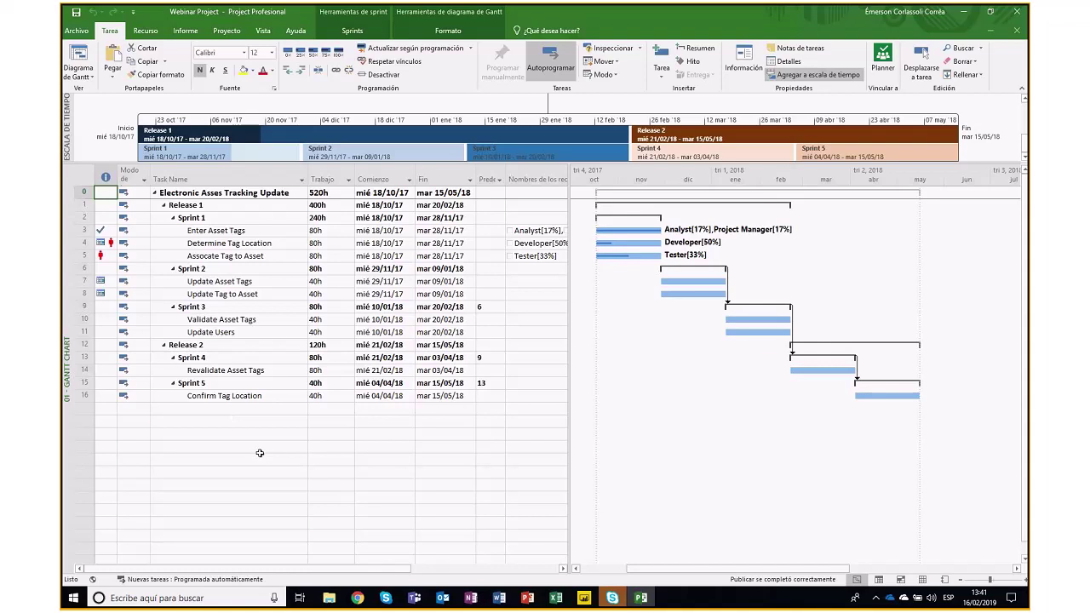
Add the tasks Nueva tarea 1 and Nueva tarea 2 below Confirm Tag Location in Sprint 5.
left_click(227, 409)
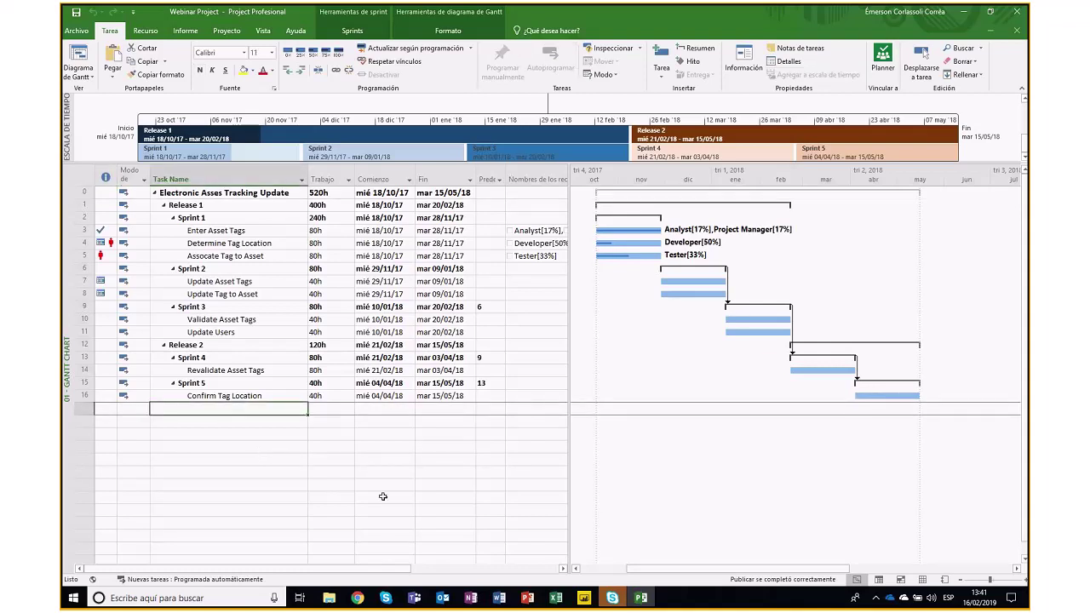
type("N")
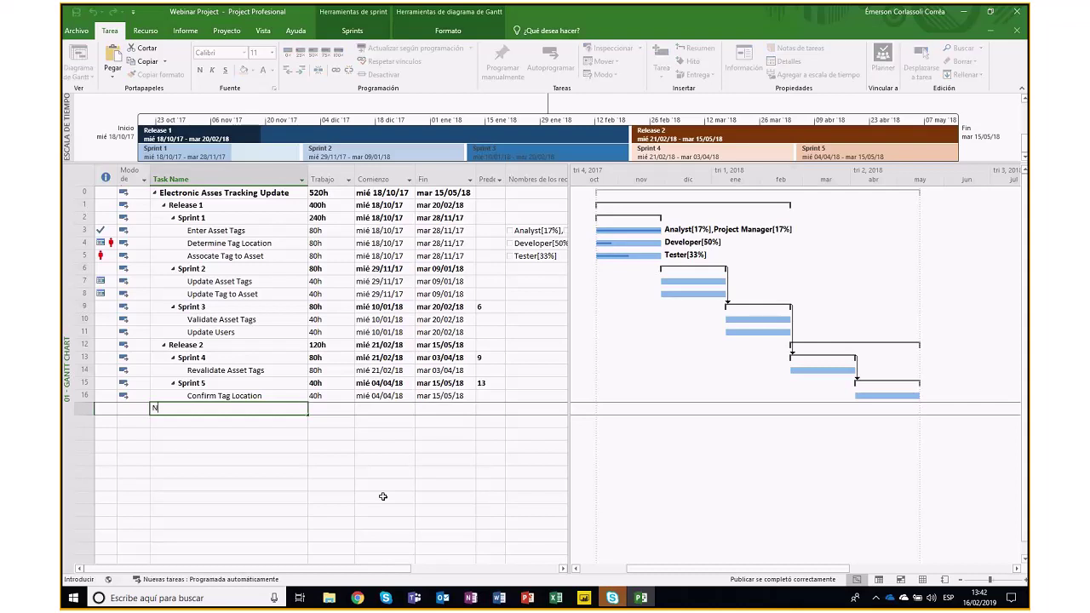
type("ueva tarea 1")
key("Return")
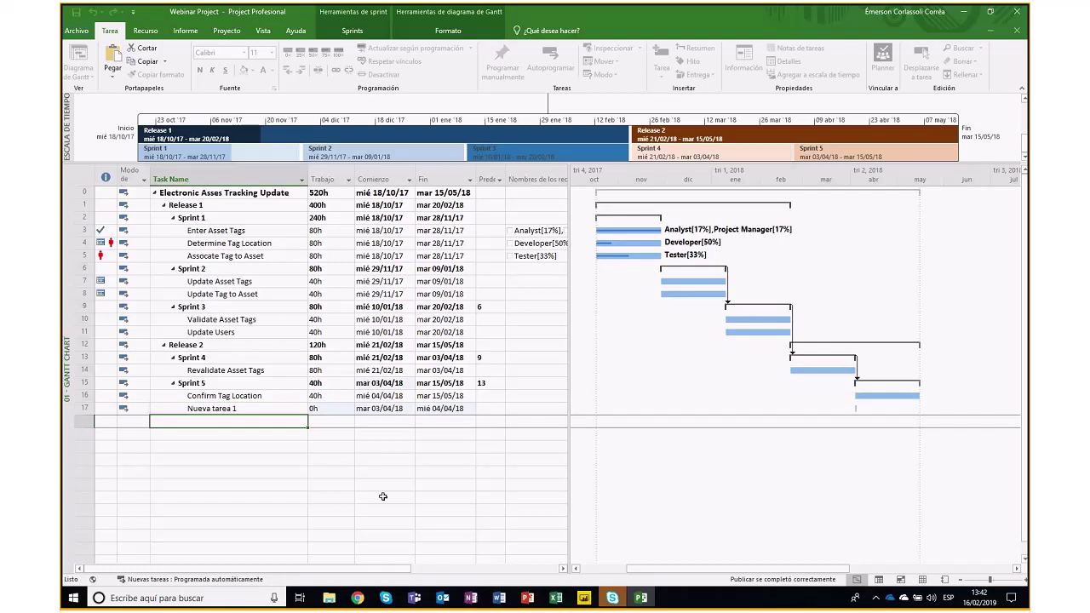
type("Nueva tarea ")
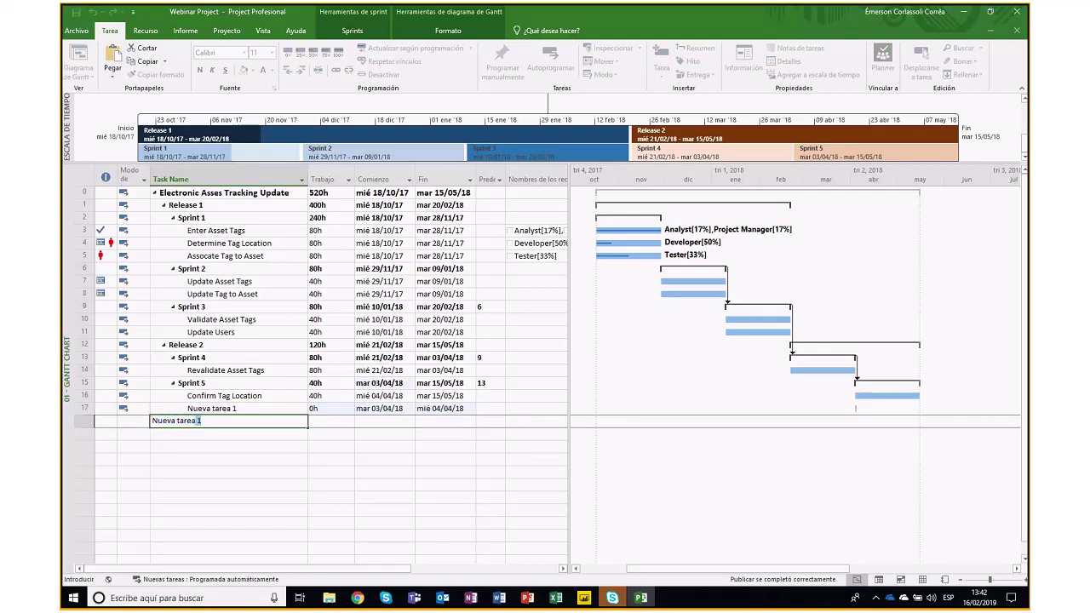
type("2")
key("Return")
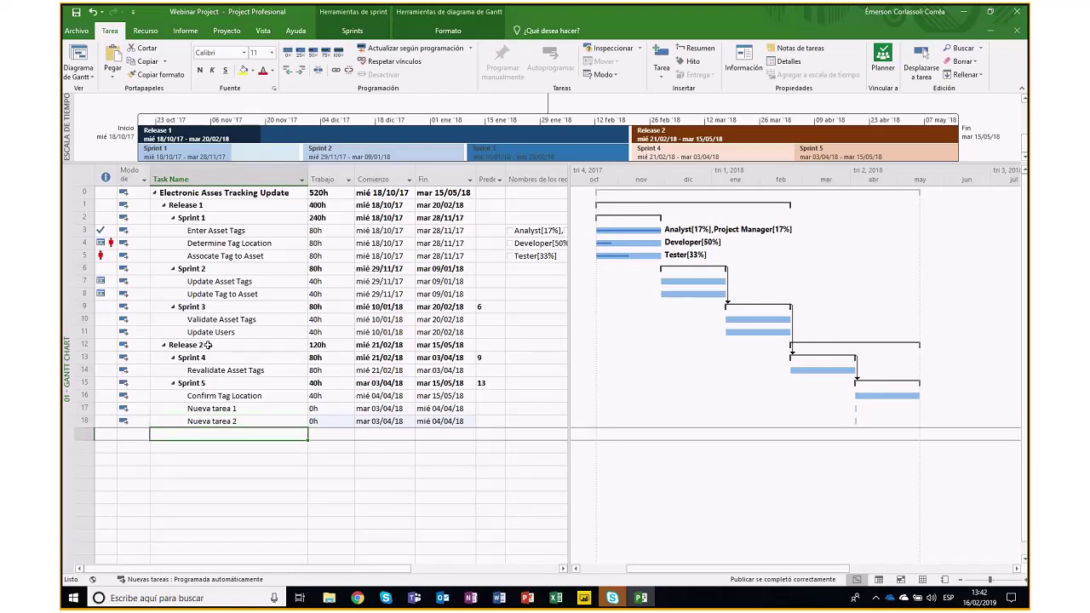
Insert a summary task named Sprint 6 above Nueva tarea 1.
left_click(256, 413)
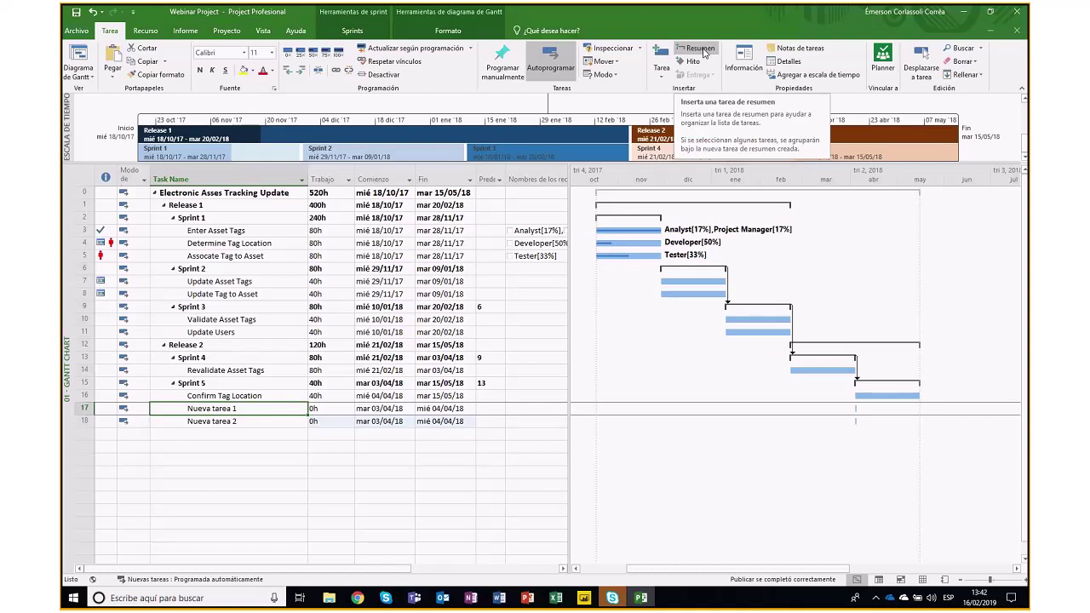
left_click(702, 50)
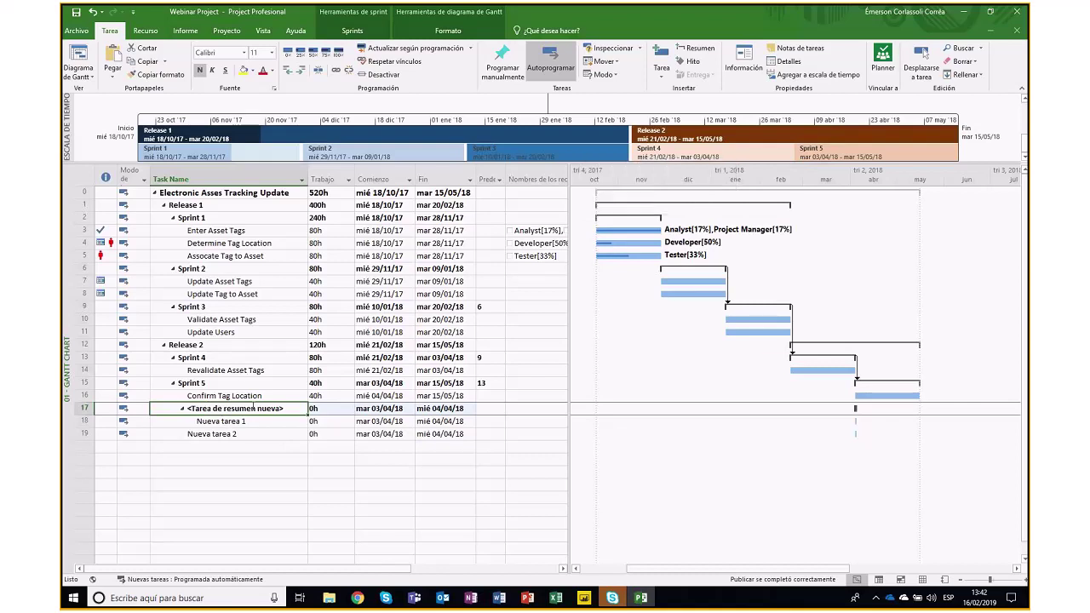
left_click(238, 409)
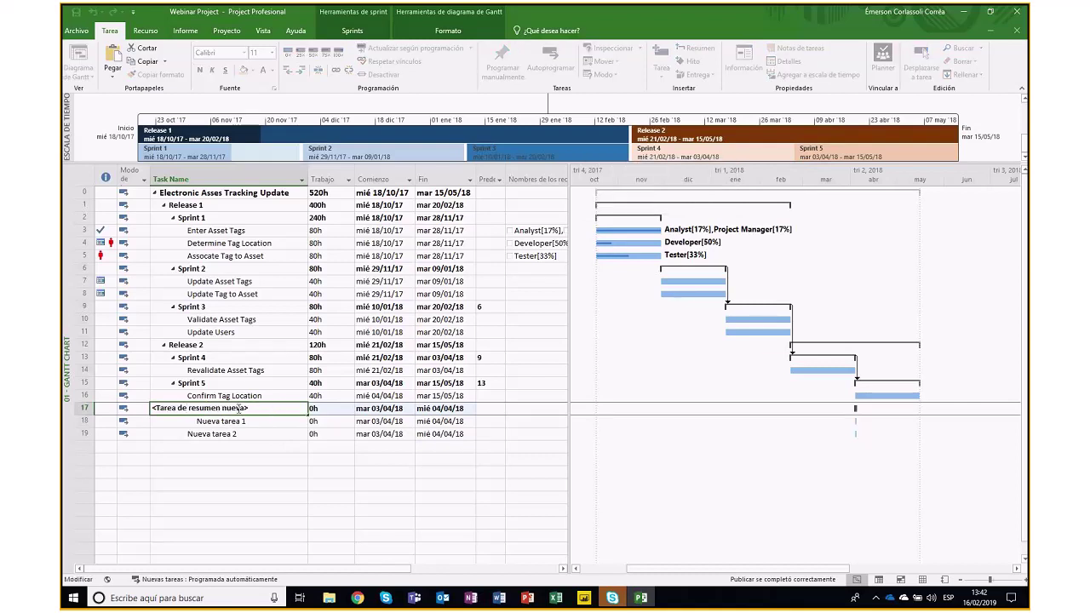
type("Sprint 6")
key("Return")
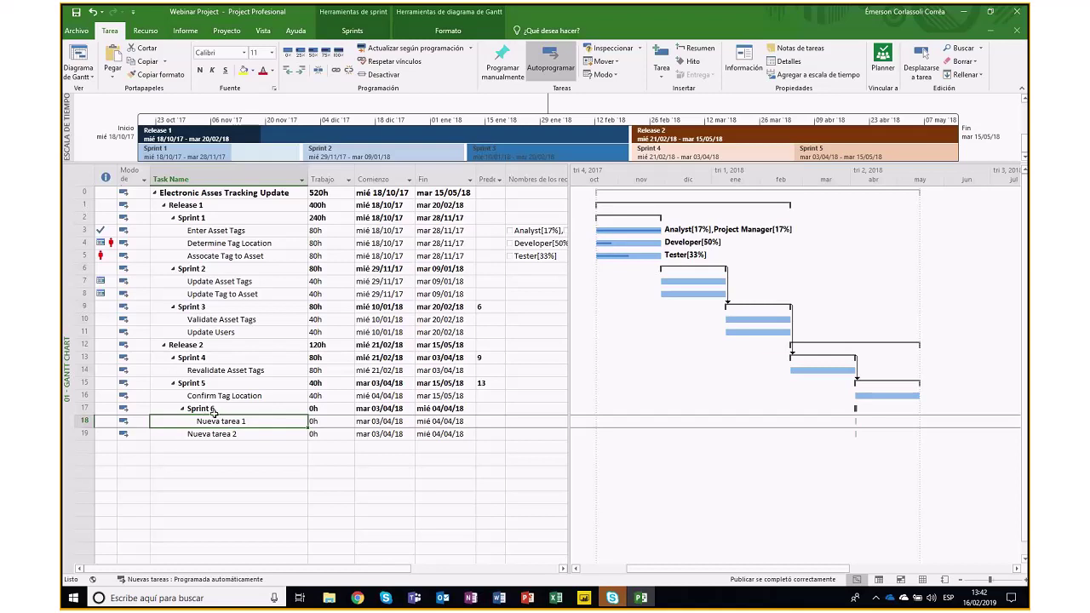
Outdent Sprint 6 one level to sit beside Sprint 5, then collapse and re-expand Release 2 to check the grouping.
left_click(212, 411)
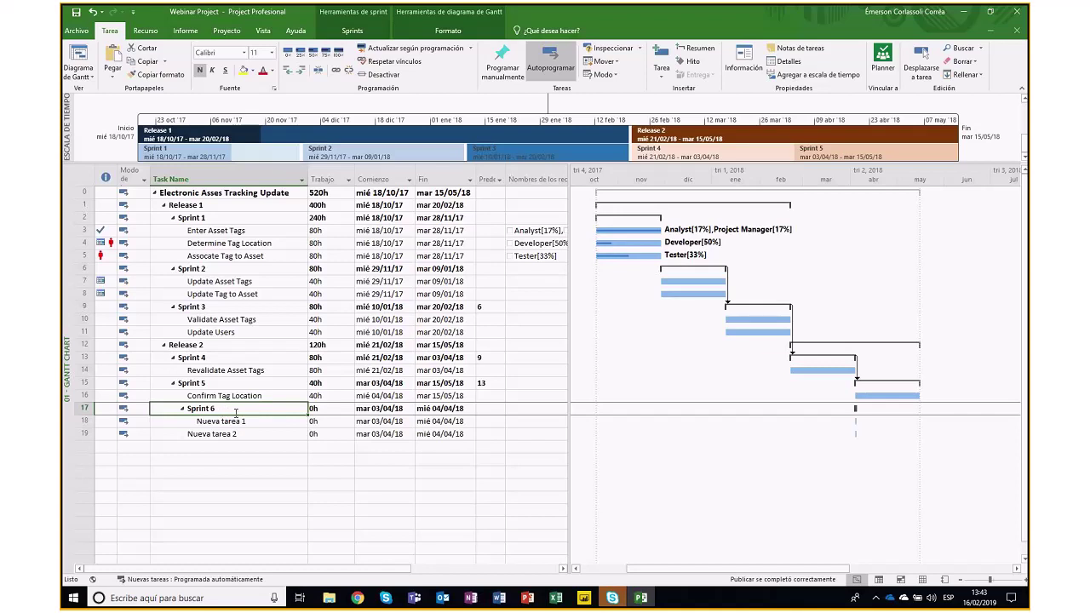
left_click(287, 74)
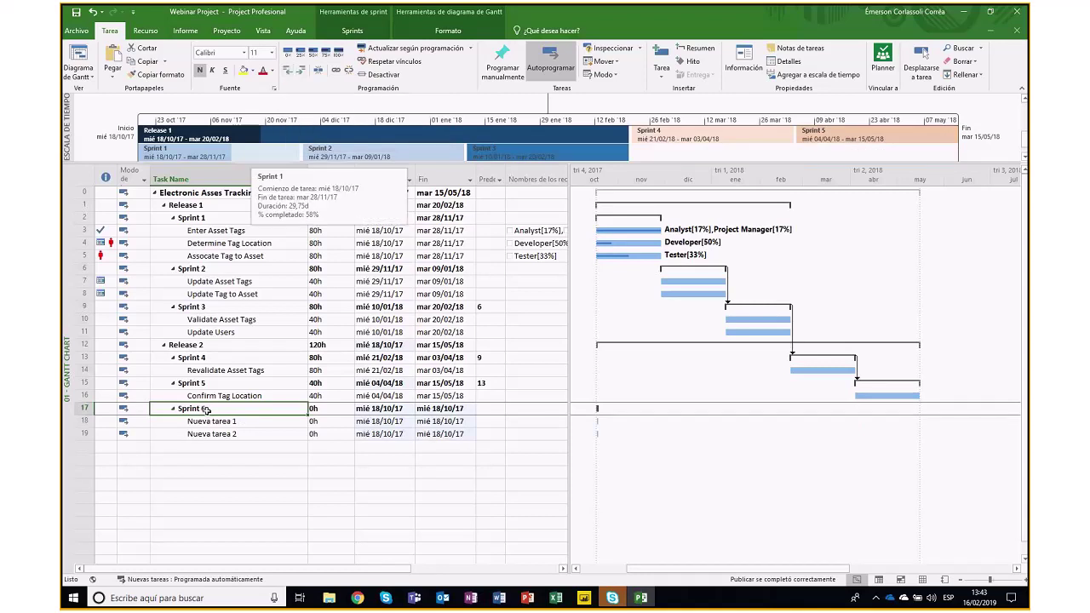
left_click(163, 346)
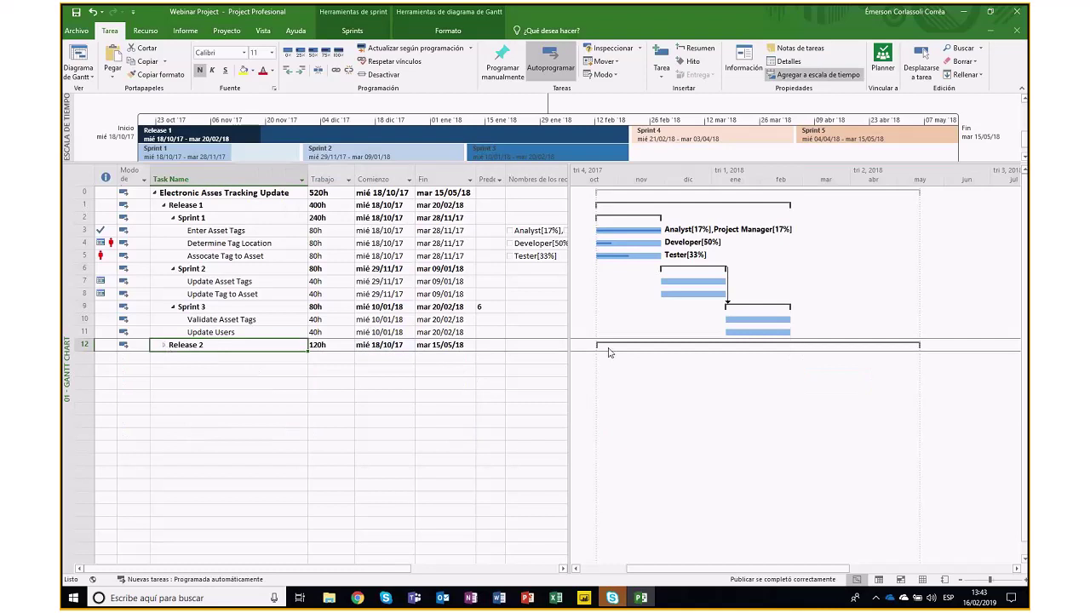
left_click(163, 345)
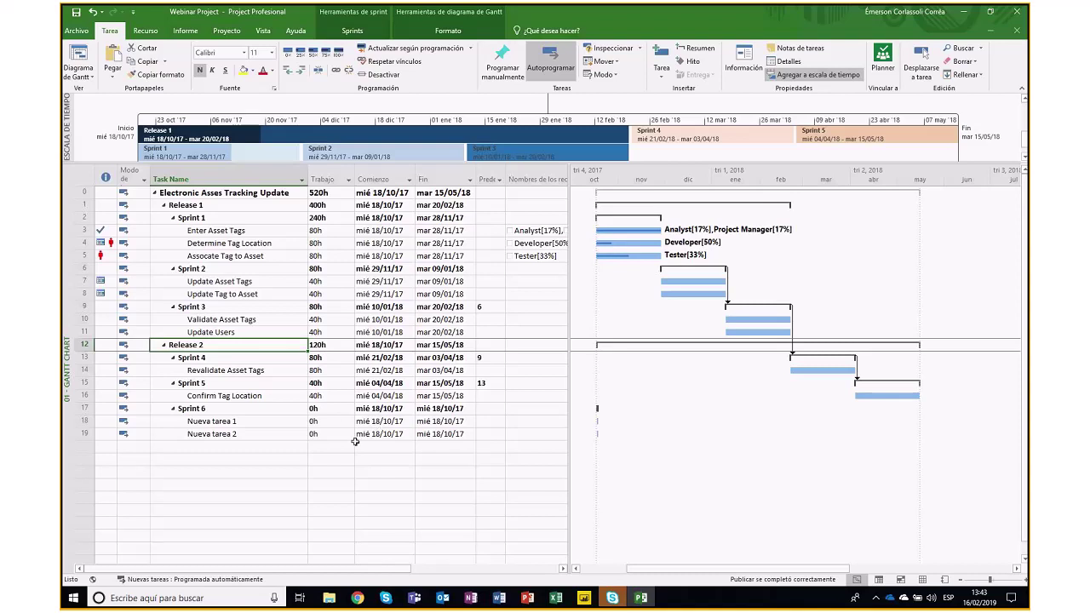
Widen the Predecesoras column and set 15 as the predecessor of Sprint 6.
left_click(488, 410)
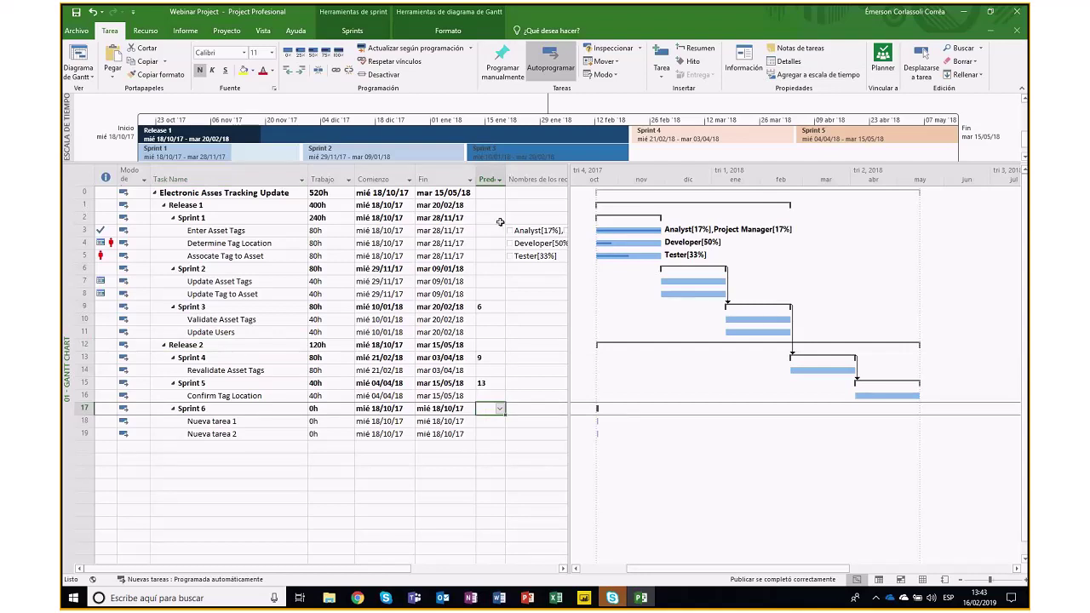
left_click_drag(507, 172, 529, 172)
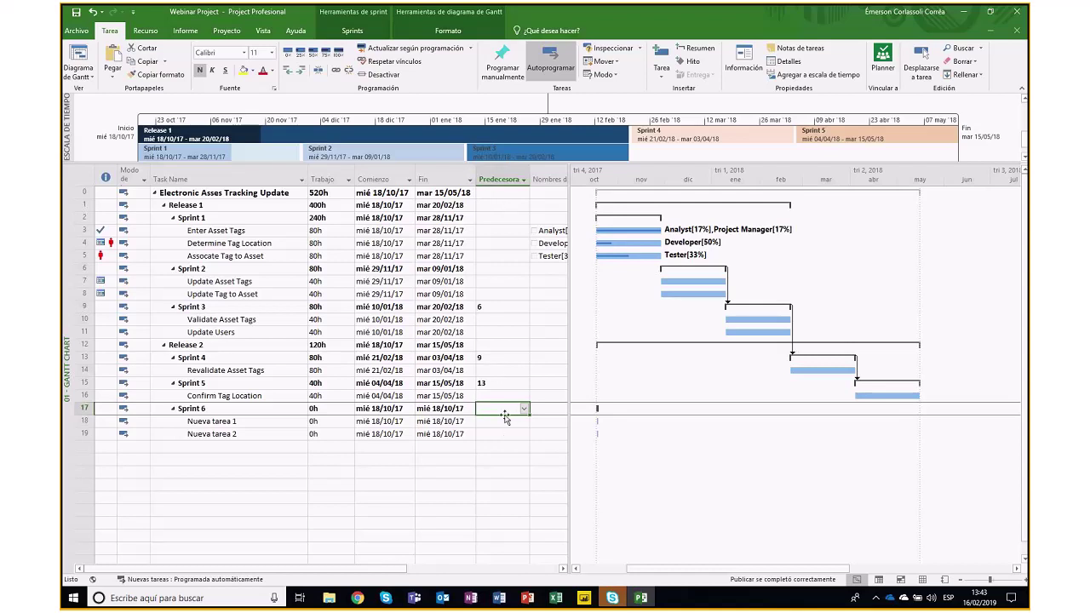
type("15")
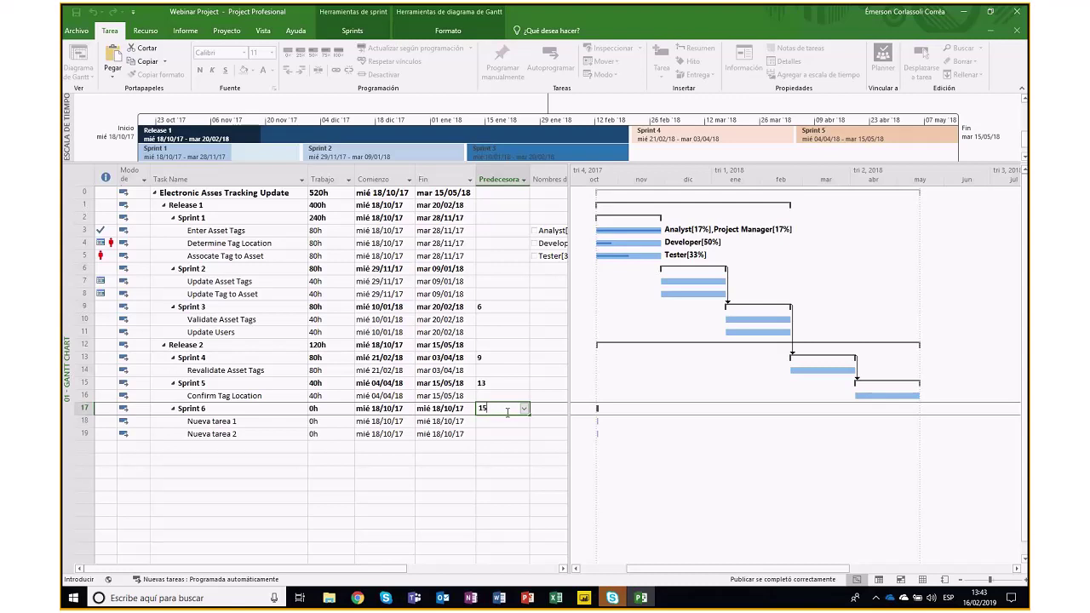
key("Return")
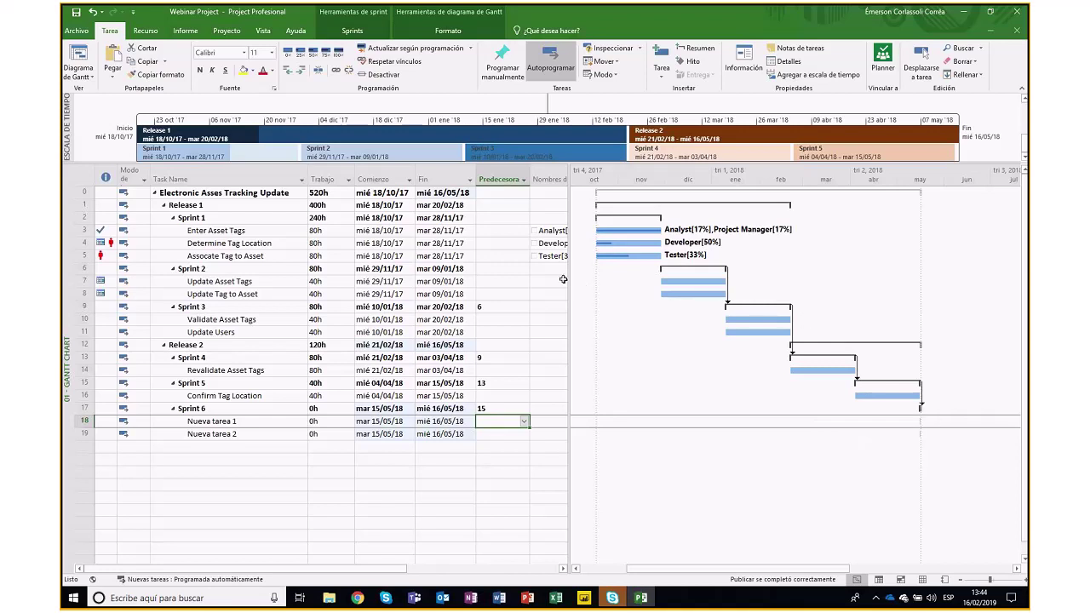
Expose the full resource names column and assign Analyst and Developer to Nueva tarea 1.
left_click_drag(570, 276, 613, 276)
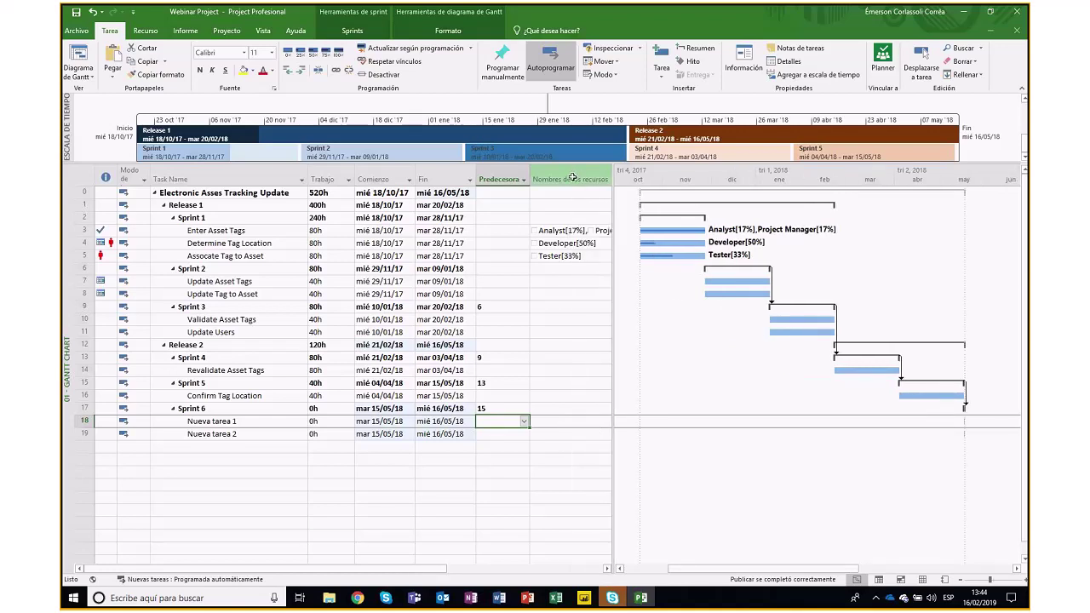
left_click(584, 422)
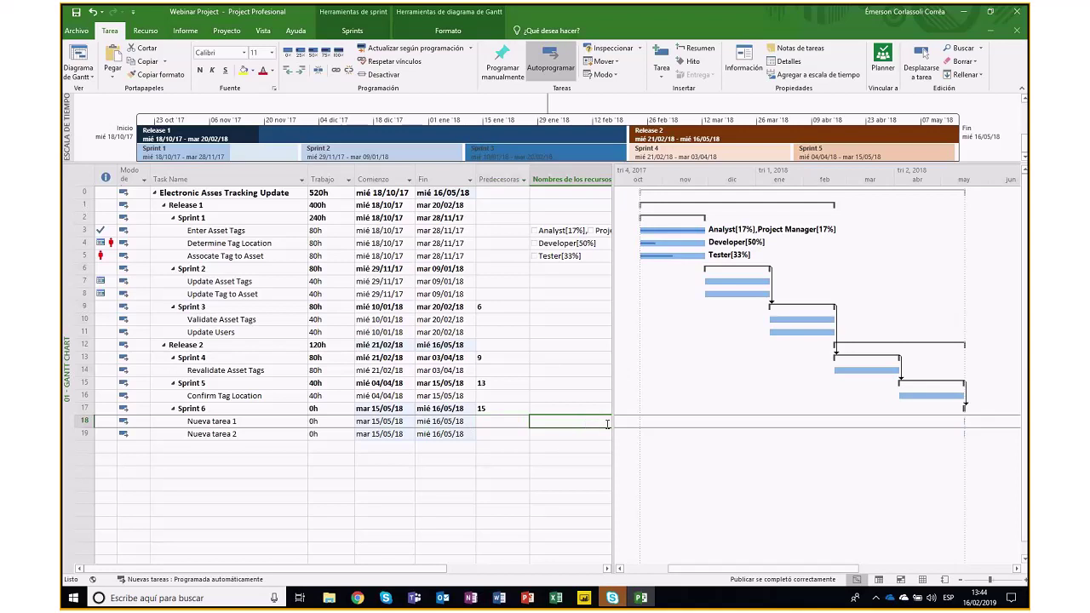
left_click_drag(614, 402, 693, 433)
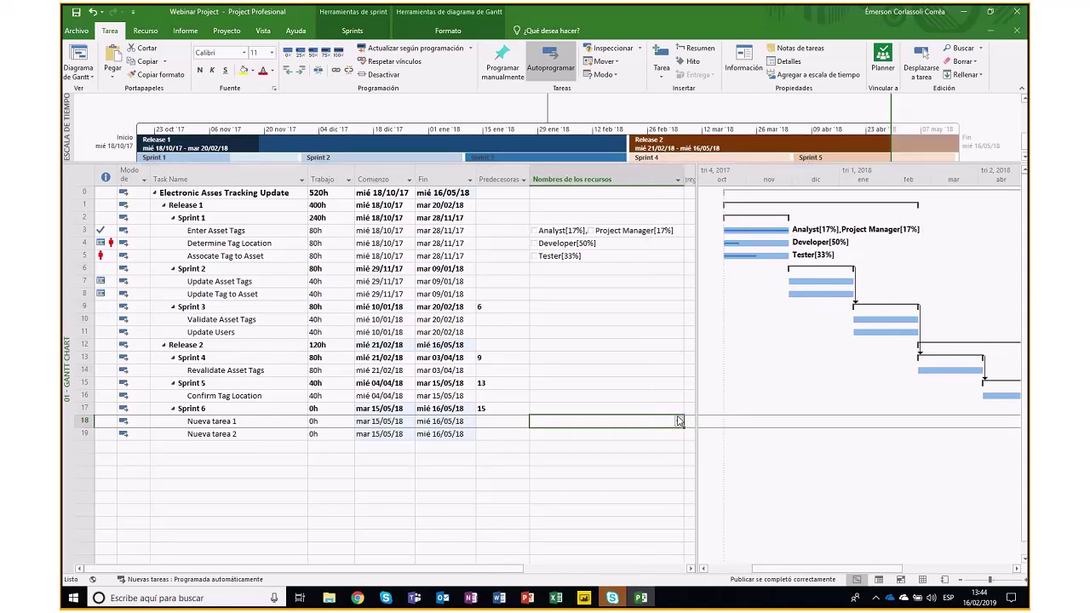
left_click(679, 423)
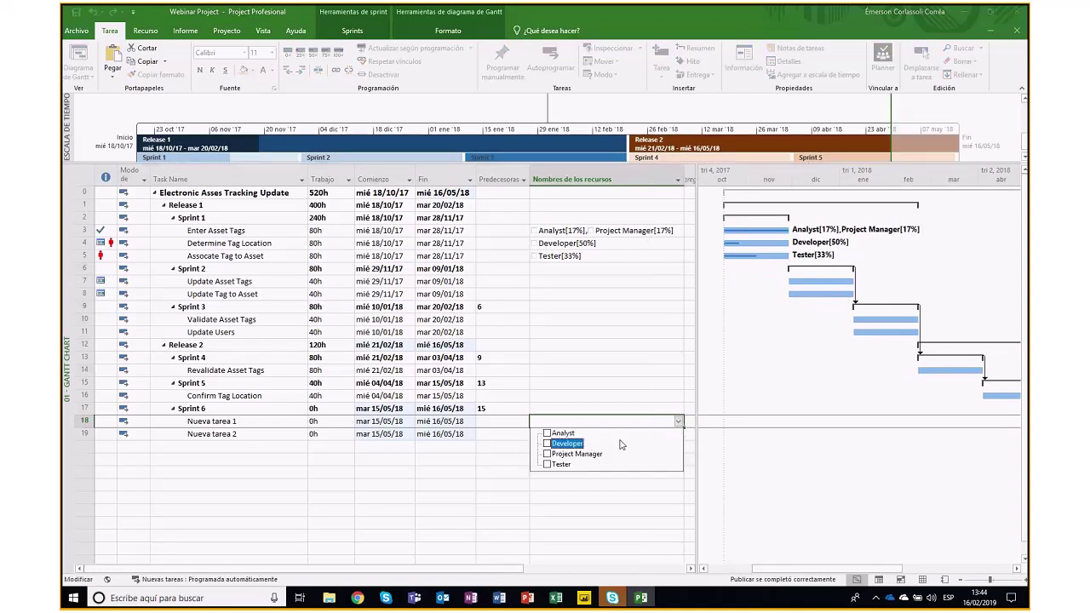
left_click(547, 433)
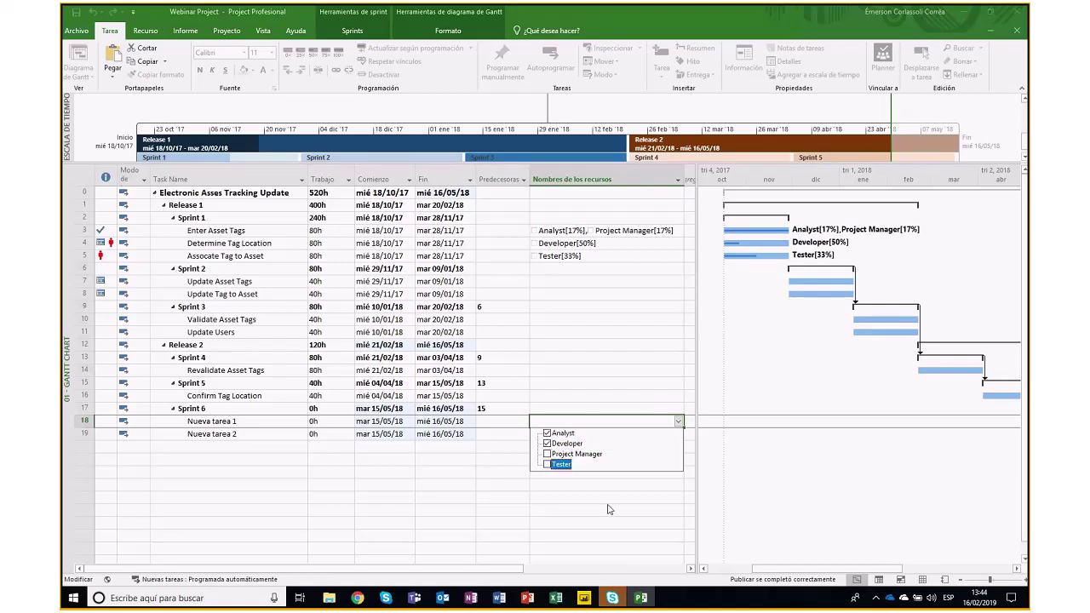
left_click(627, 480)
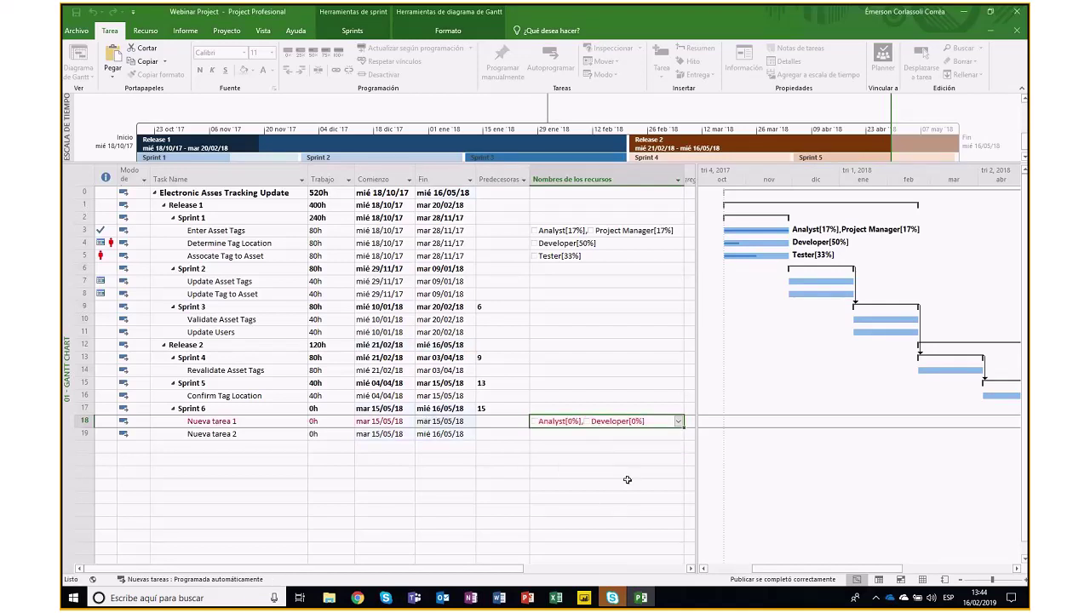
Assign Developer and Project Manager to Nueva tarea 2.
left_click(644, 436)
left_click(679, 434)
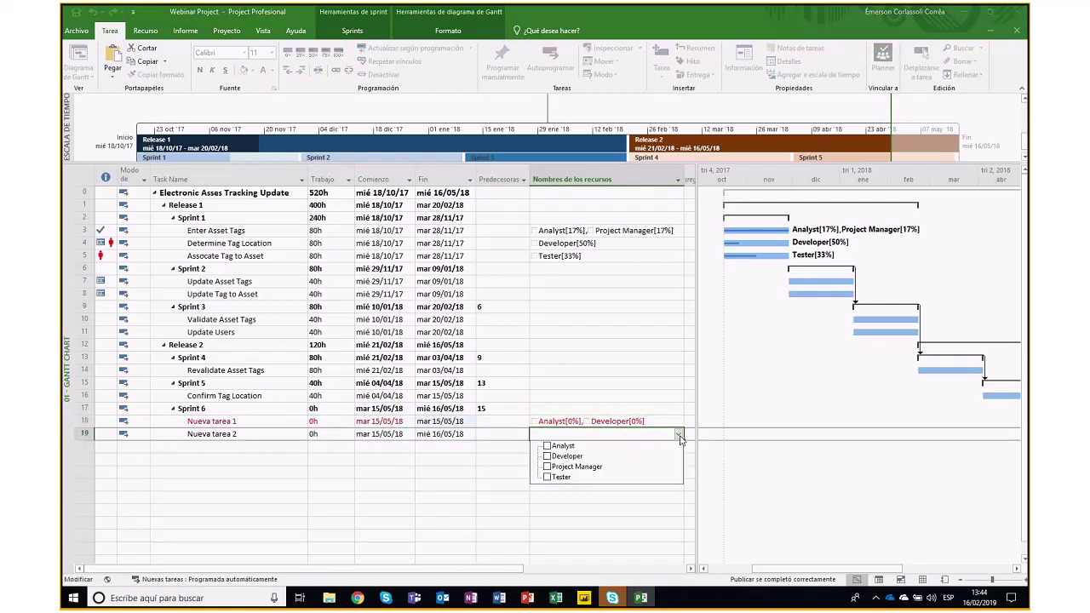
left_click(547, 467)
left_click(547, 455)
left_click(589, 490)
left_click_drag(697, 321, 707, 322)
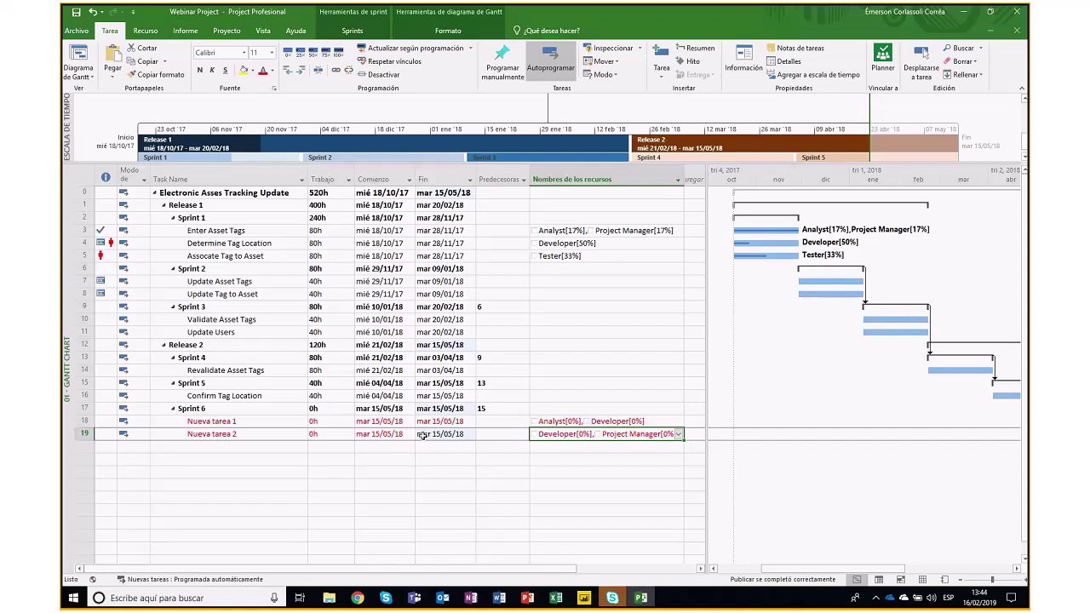
Set the assignment units of both Analyst and Developer on Nueva tarea 1 to 50%.
mouse_move(588, 421)
double_click(558, 421)
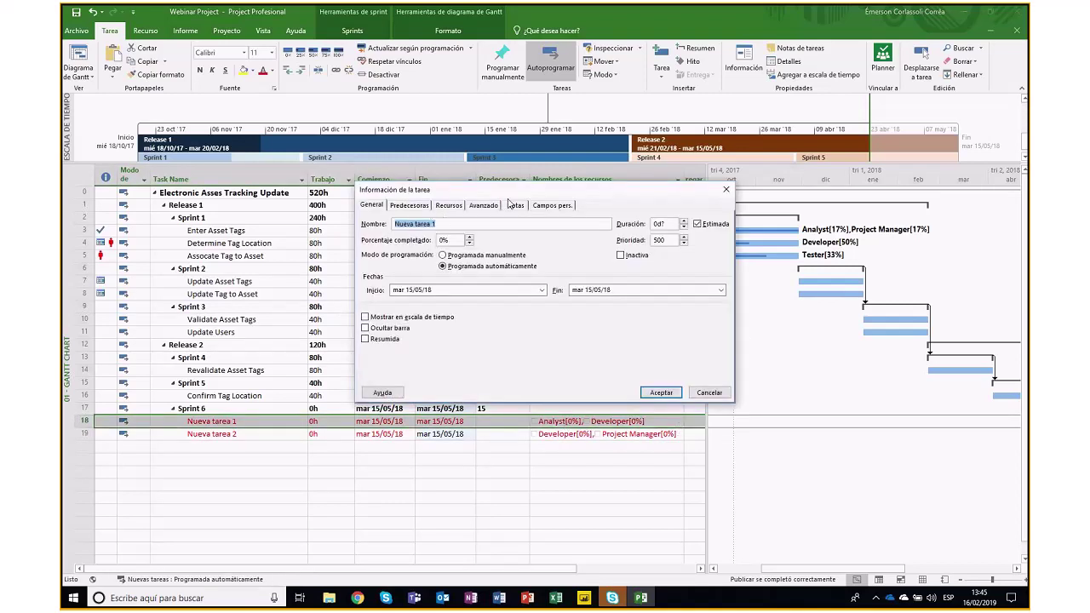
left_click(450, 207)
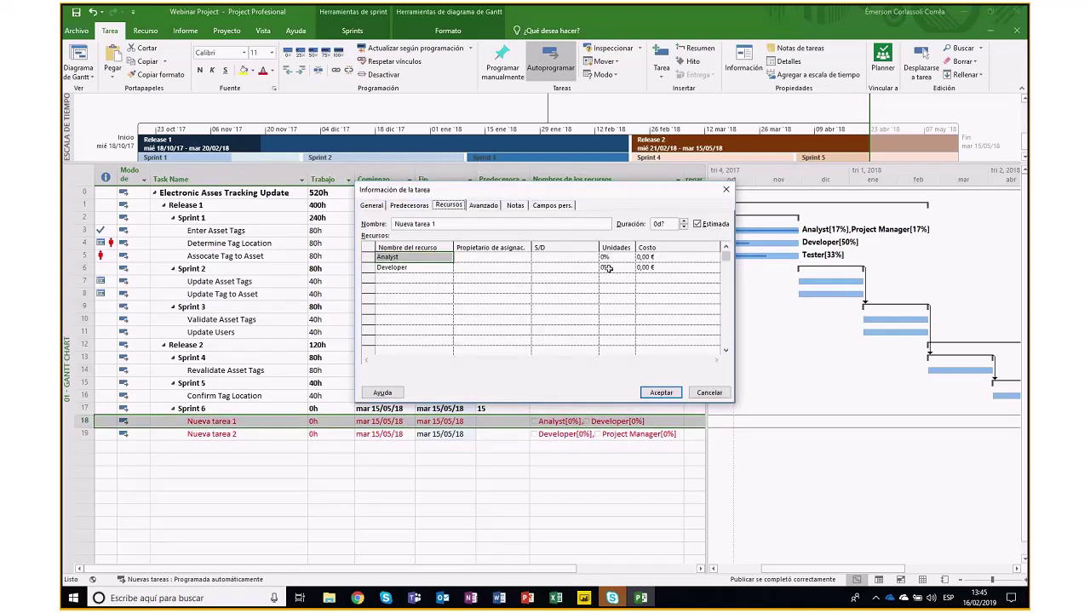
left_click(615, 258)
left_click(630, 256)
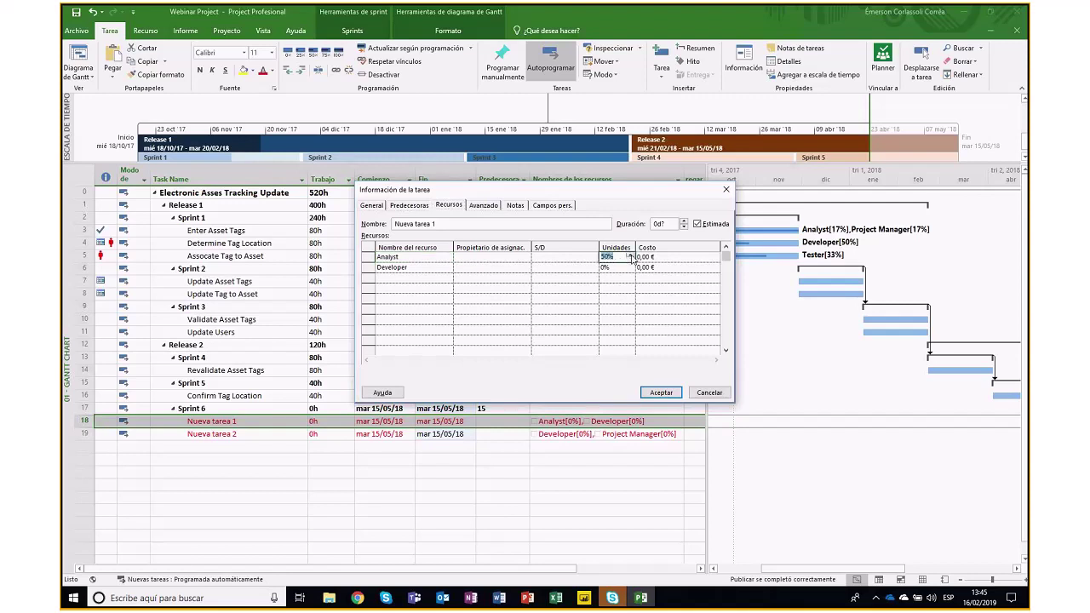
left_click(629, 267)
left_click(634, 266)
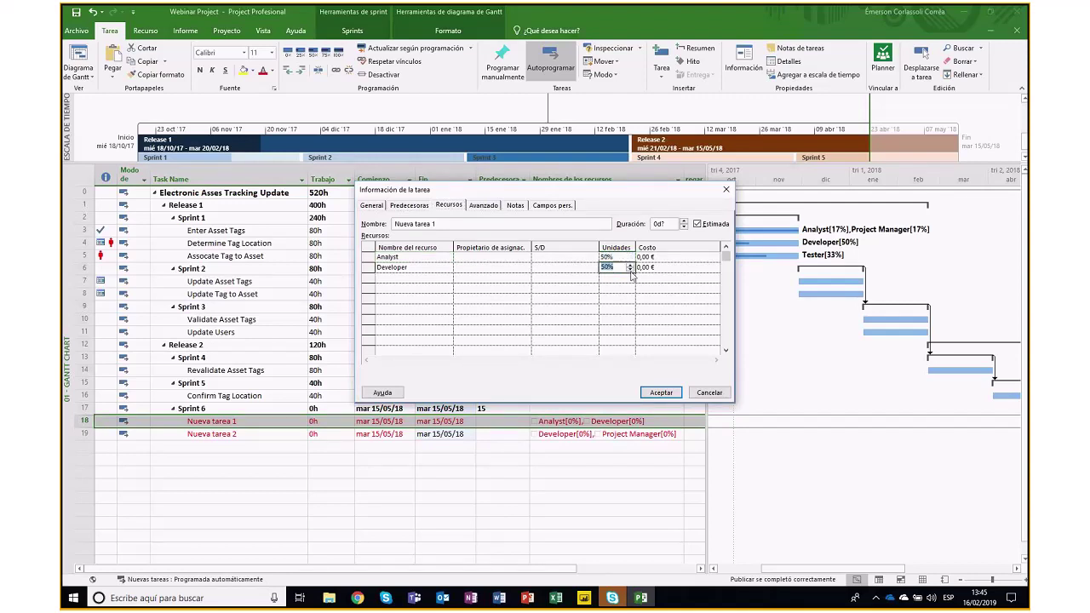
left_click(661, 393)
Set the assignment units on Nueva tarea 2 to 50% for Developer and 25% for Project Manager.
left_click(584, 434)
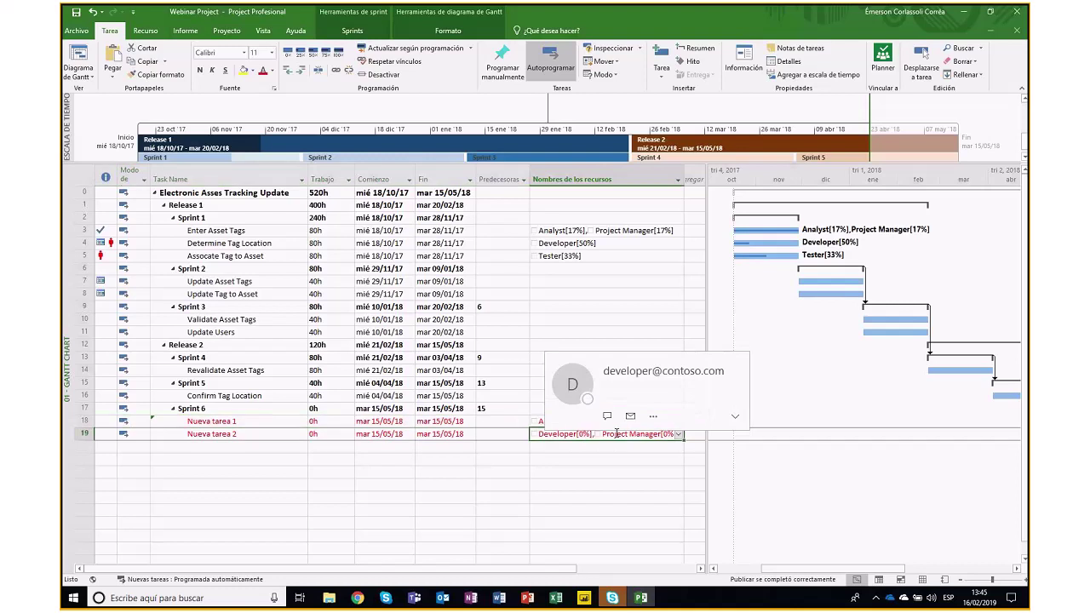
mouse_move(571, 436)
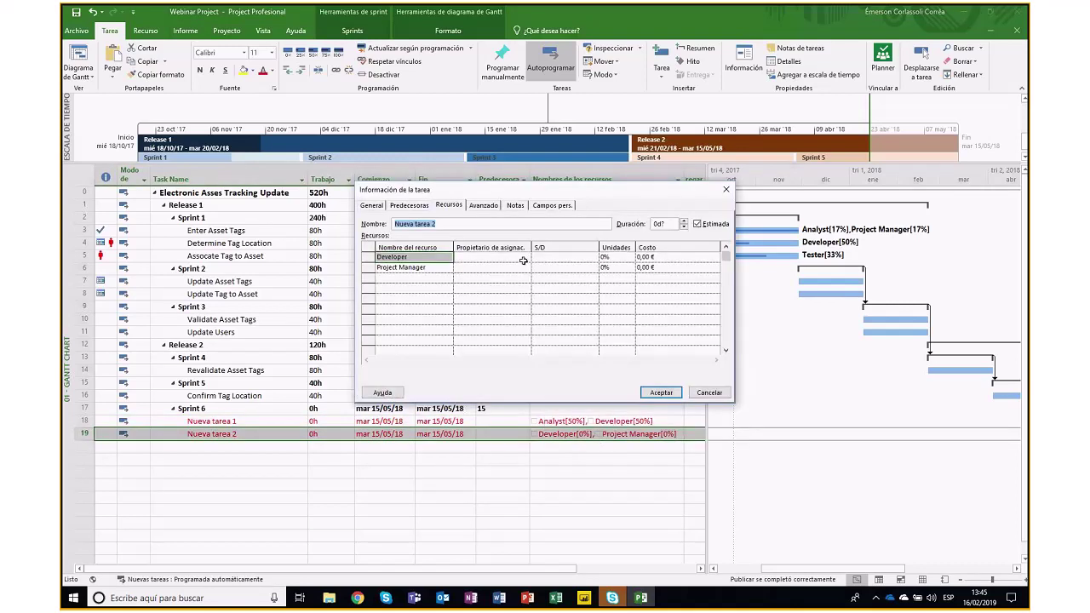
left_click(606, 256)
left_click(630, 254)
left_click(615, 268)
left_click(630, 265)
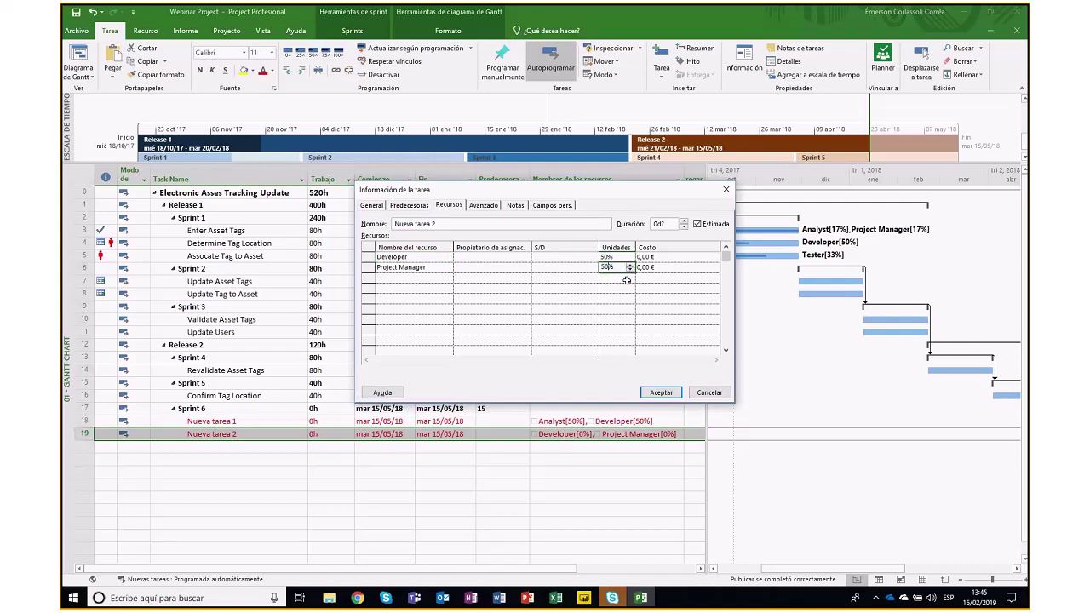
key("BackSpace")
type("25")
key("Return")
left_click(661, 393)
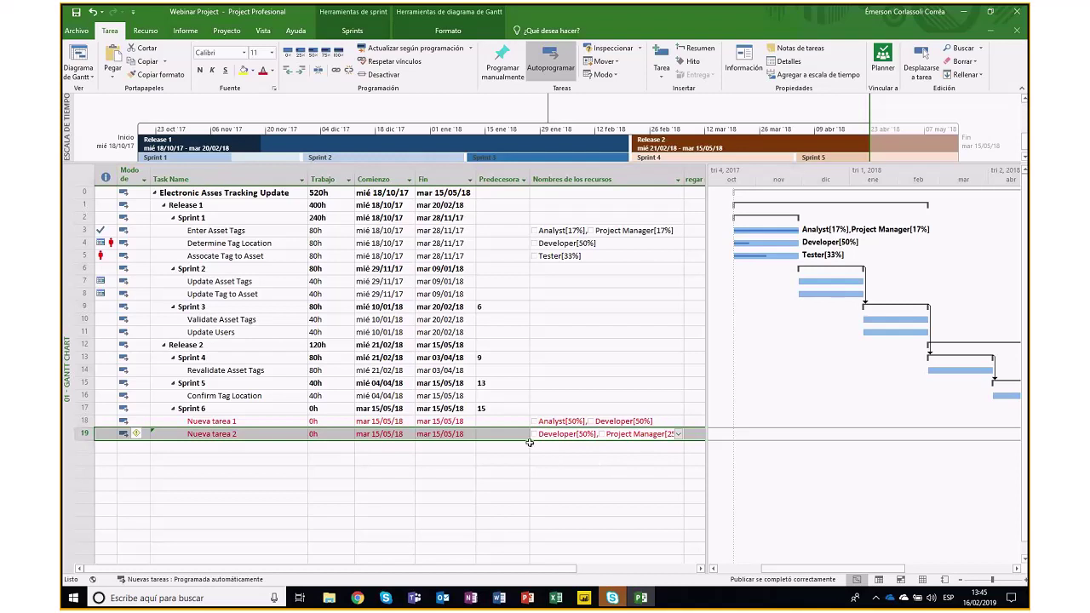
Enter 80 hours of work for Nueva tarea 1 and 40 hours for Nueva tarea 2.
left_click(328, 422)
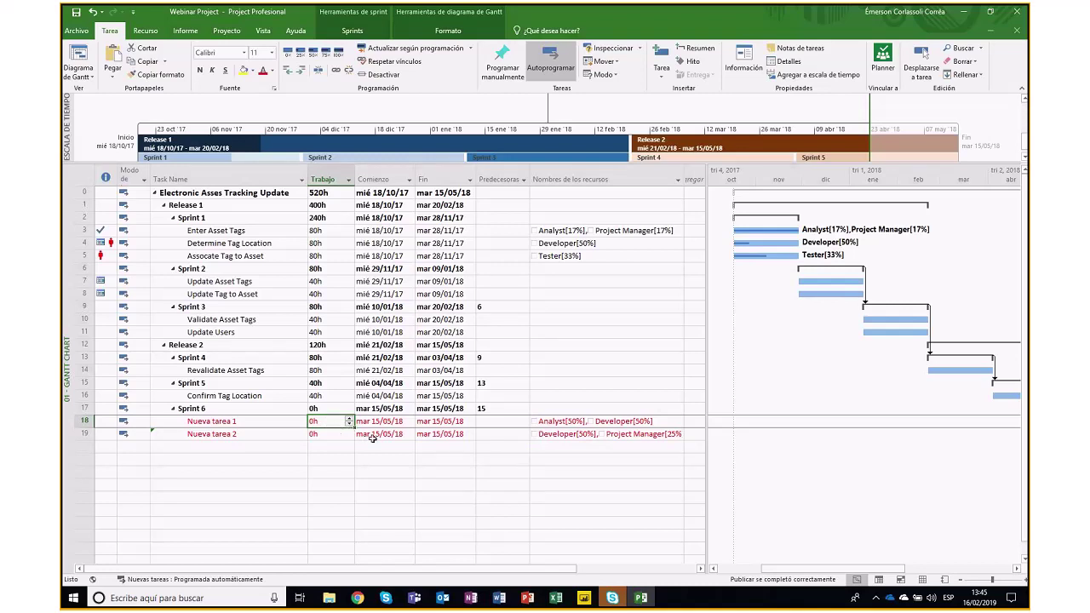
type("80")
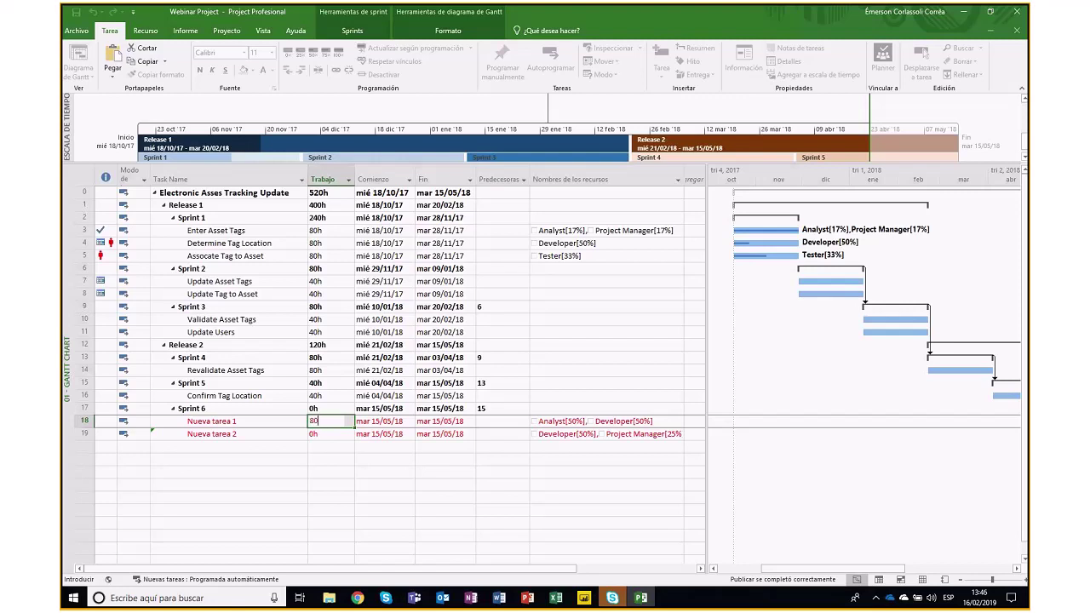
key("Return")
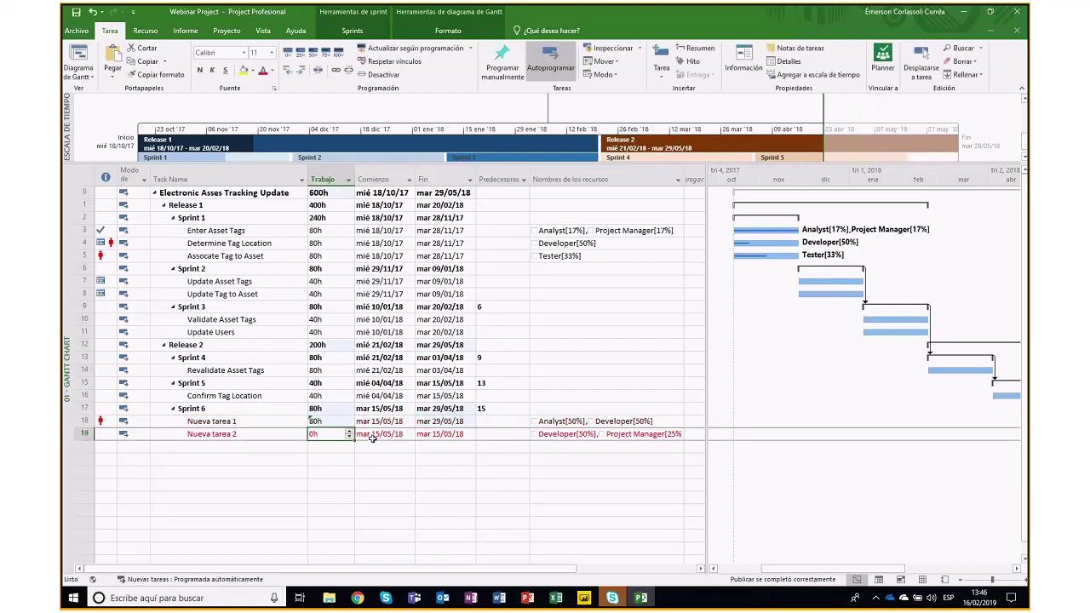
type("40")
key("Return")
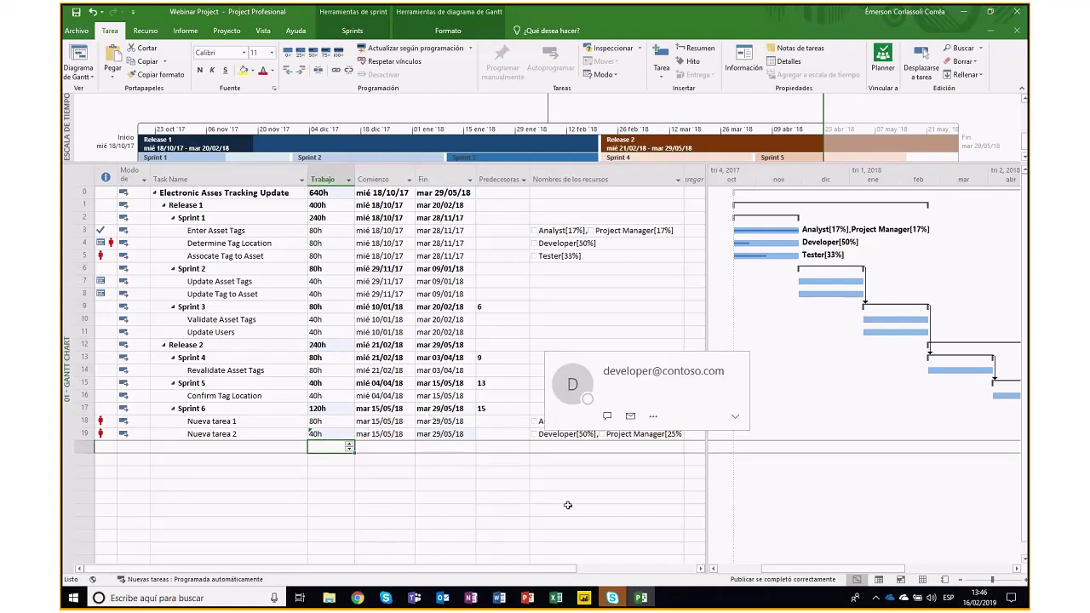
Resolve the work increase on Nueva tarea 2 by raising the resources' daily hours (units) and keeping the same duration.
left_click_drag(784, 564, 895, 568)
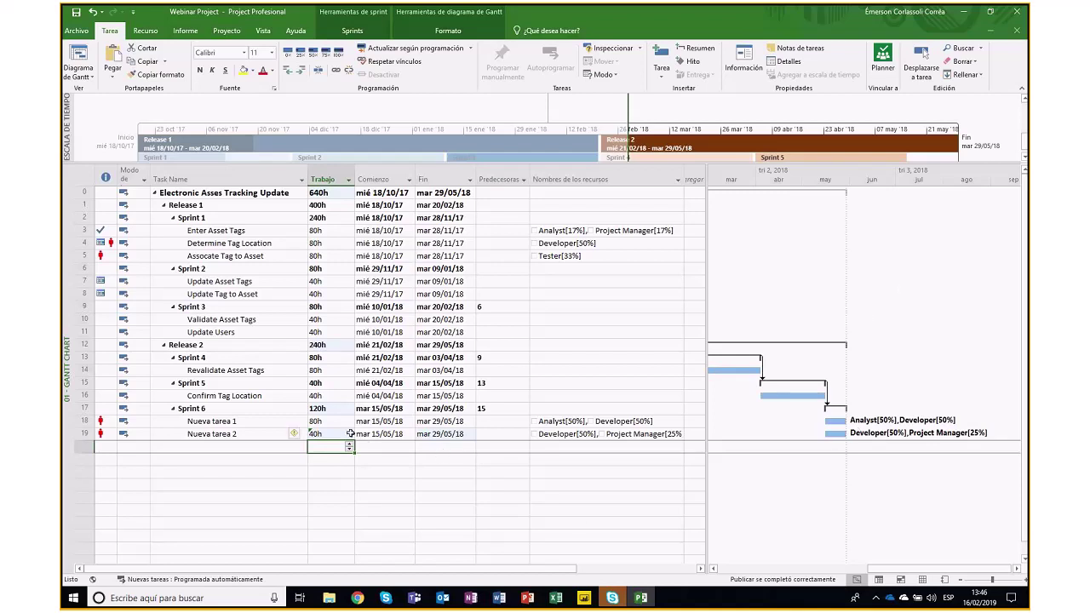
left_click(350, 437)
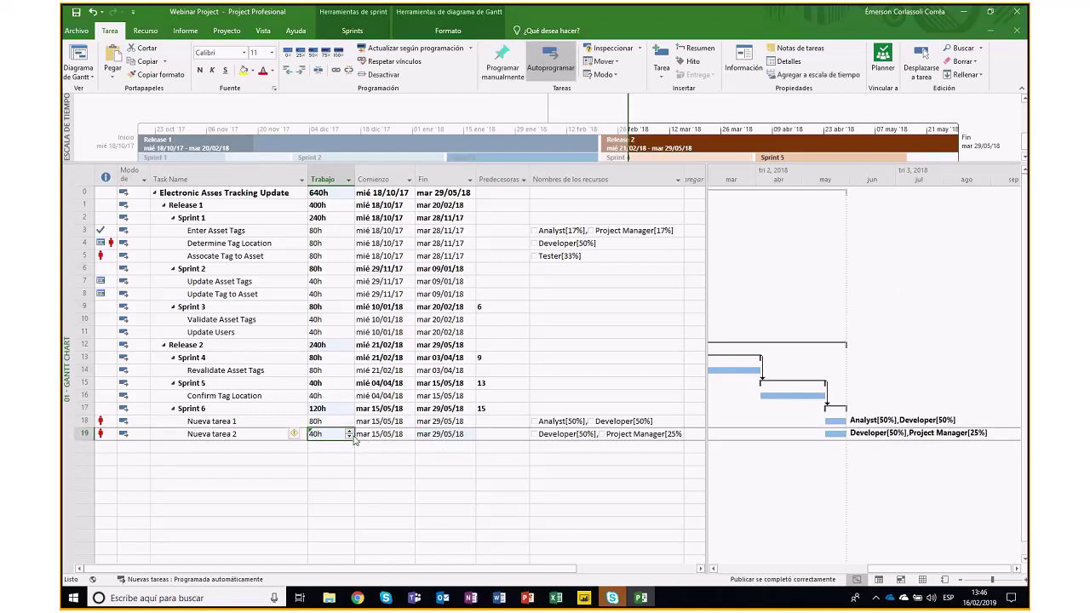
left_click(300, 434)
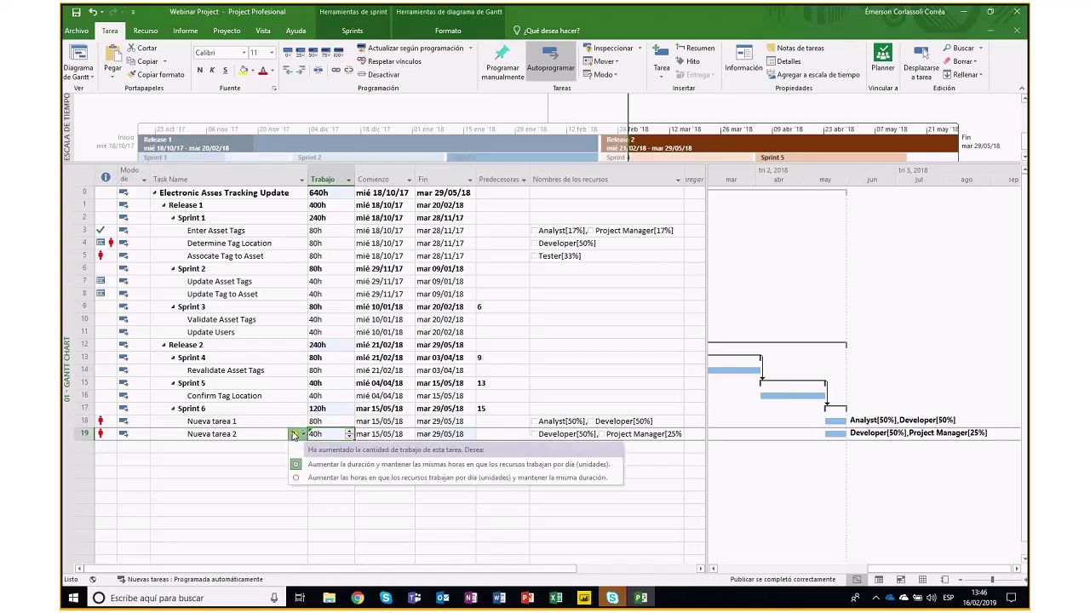
left_click(296, 479)
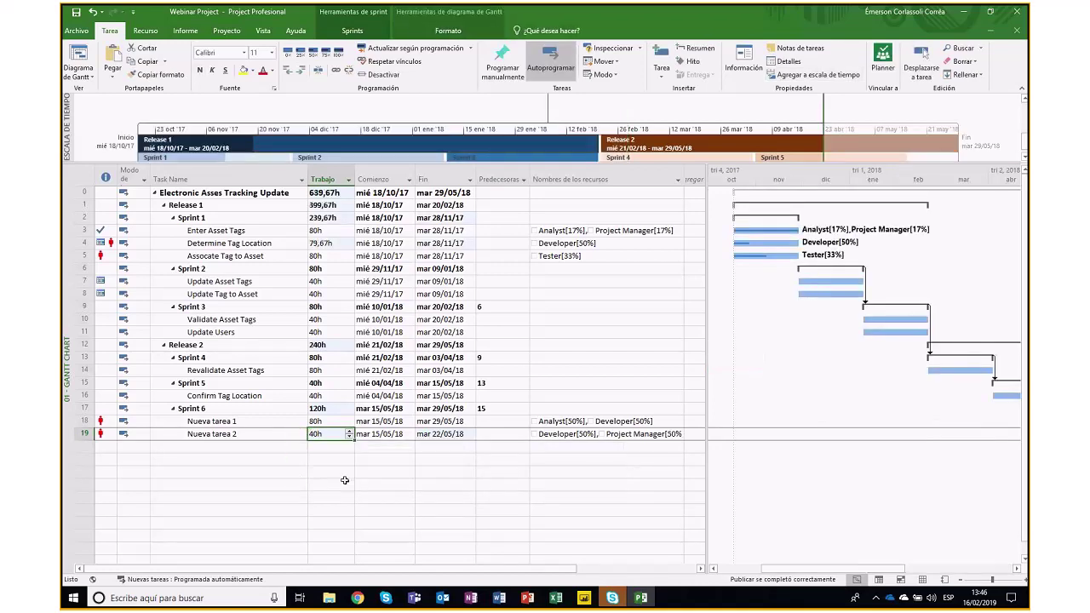
Examine the Sprint 6 task bars at a closer time scale and the resource overallocation indicators of the new tasks.
left_click_drag(932, 572, 945, 572)
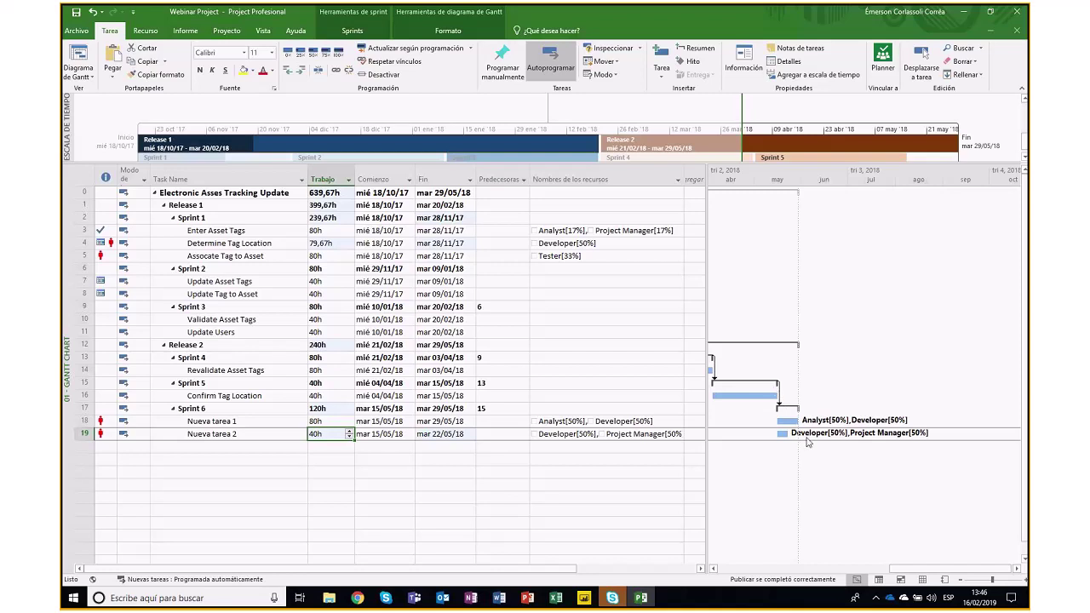
scroll(808, 441, "up", 2)
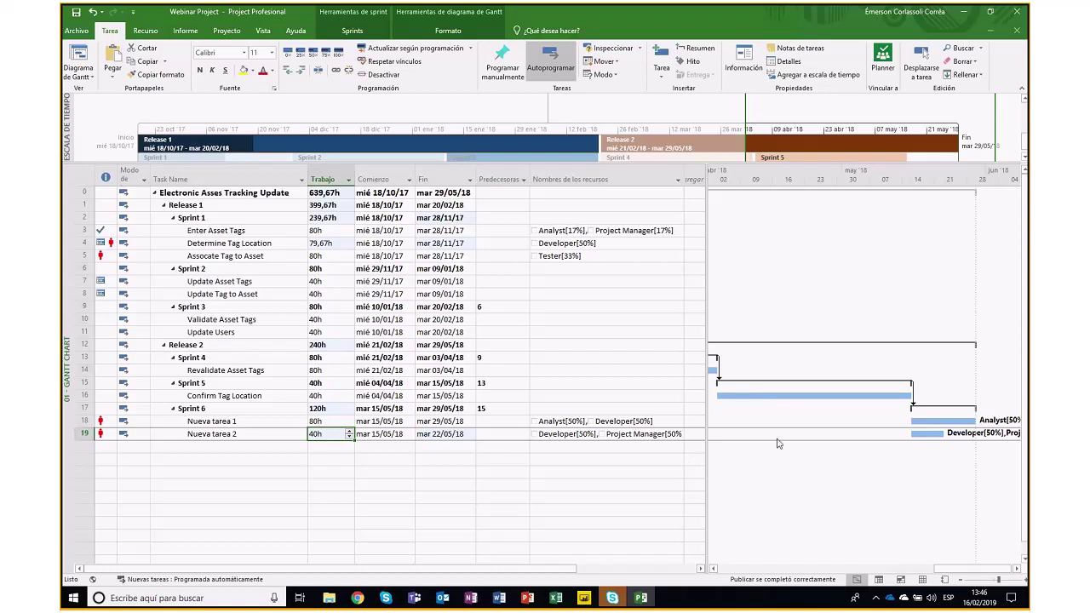
scroll(775, 460, "down", 1)
scroll(775, 460, "up", 1)
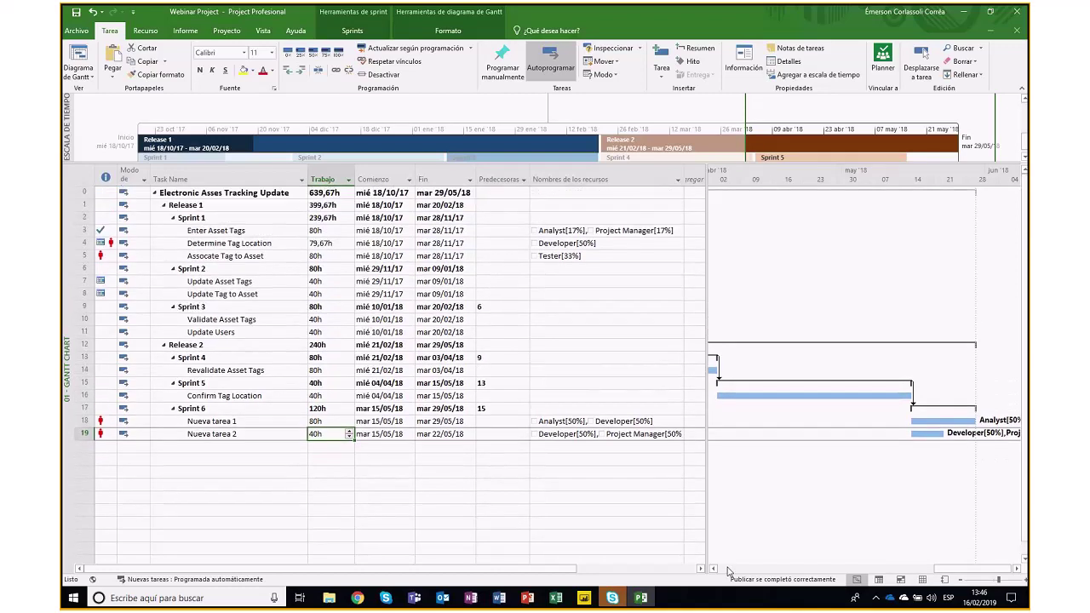
left_click(728, 570)
left_click_drag(895, 571, 986, 576)
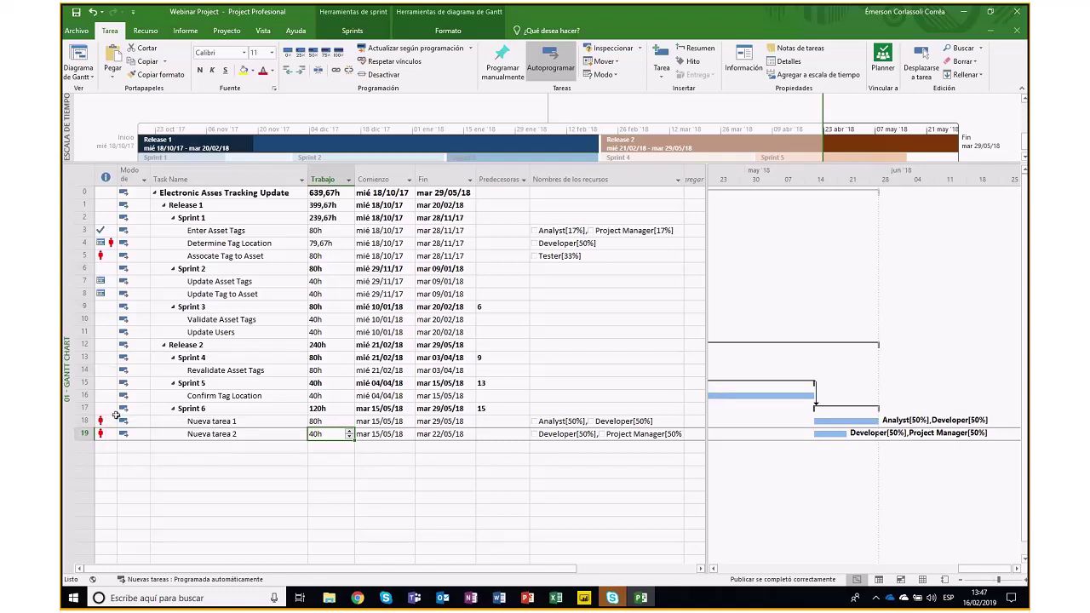
mouse_move(102, 420)
Switch to the resource sheet (Hoja de recursos) and set the Analyst's maximum units to 100%.
left_click(85, 77)
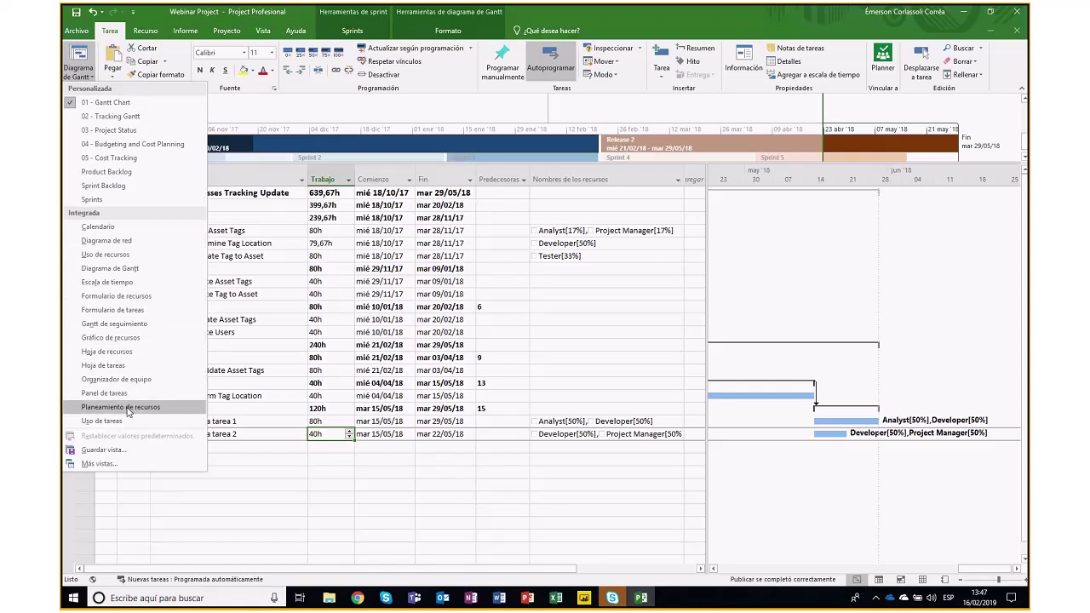
left_click(107, 351)
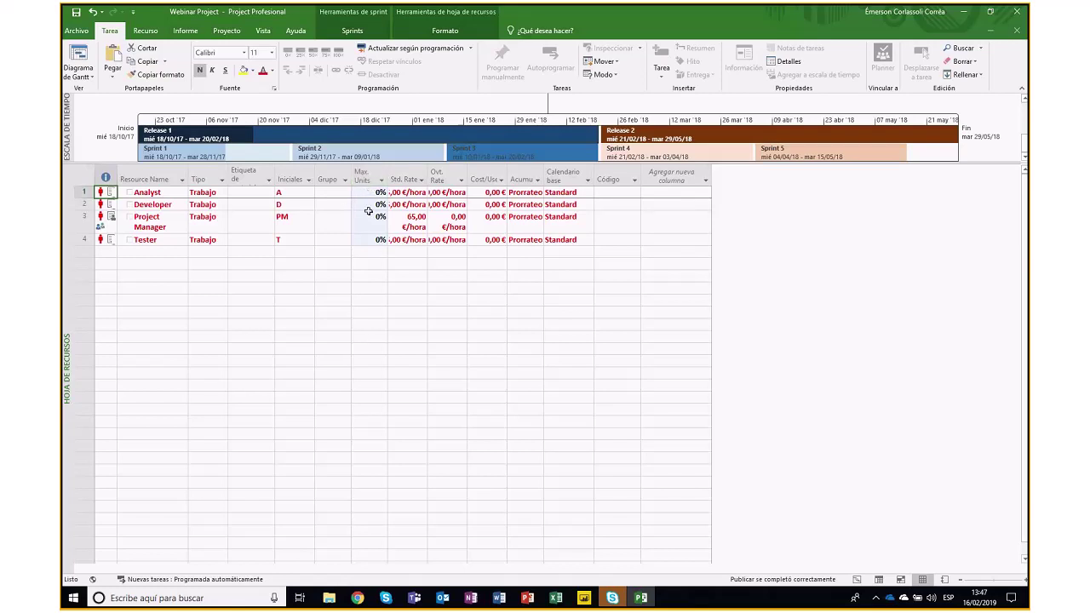
left_click(365, 192)
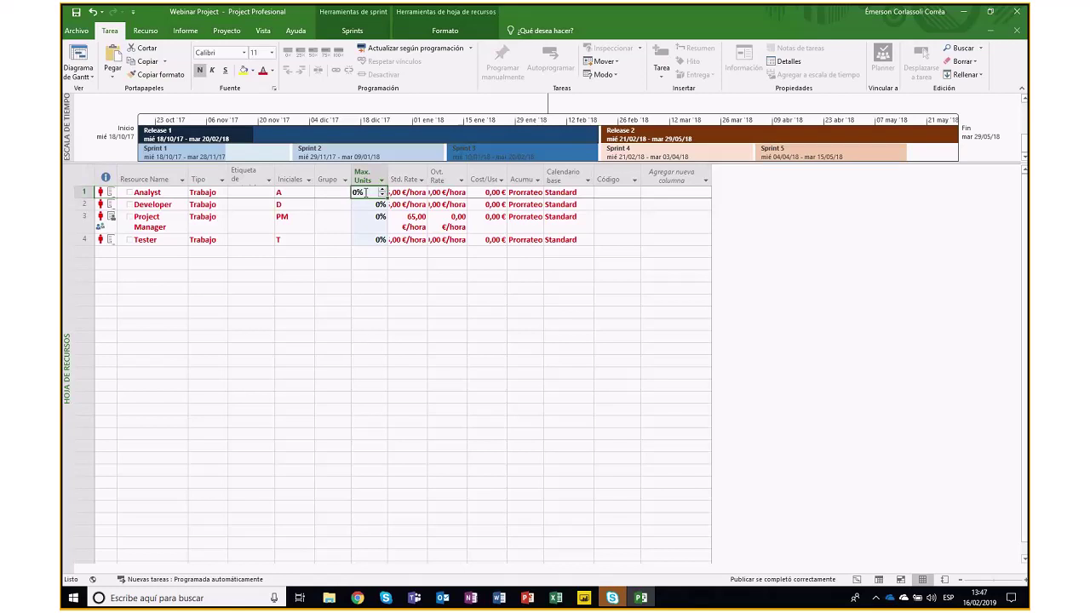
left_click_drag(366, 192, 337, 188)
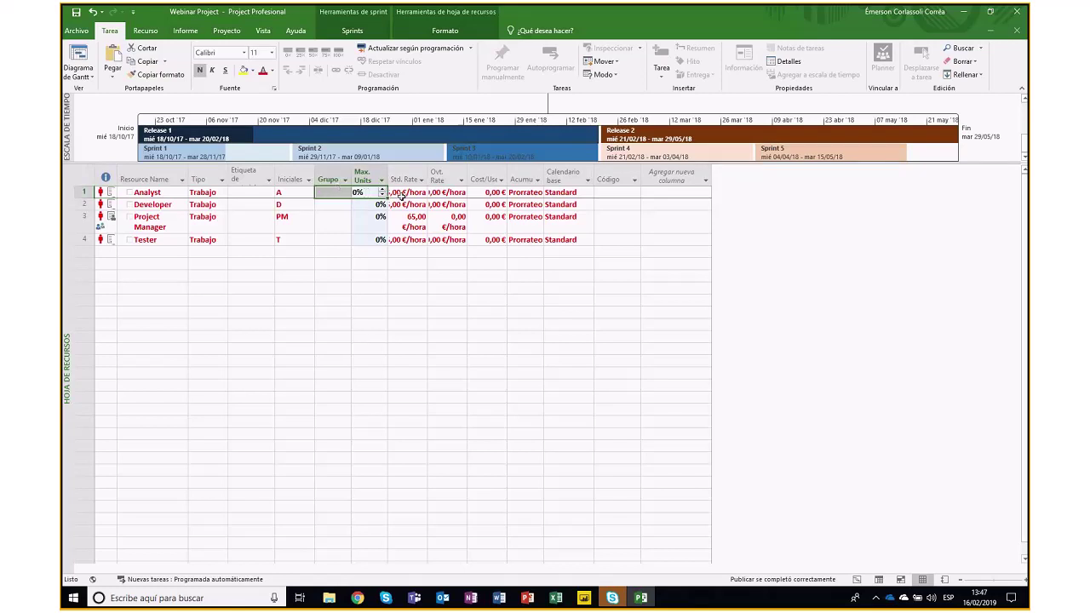
type("100")
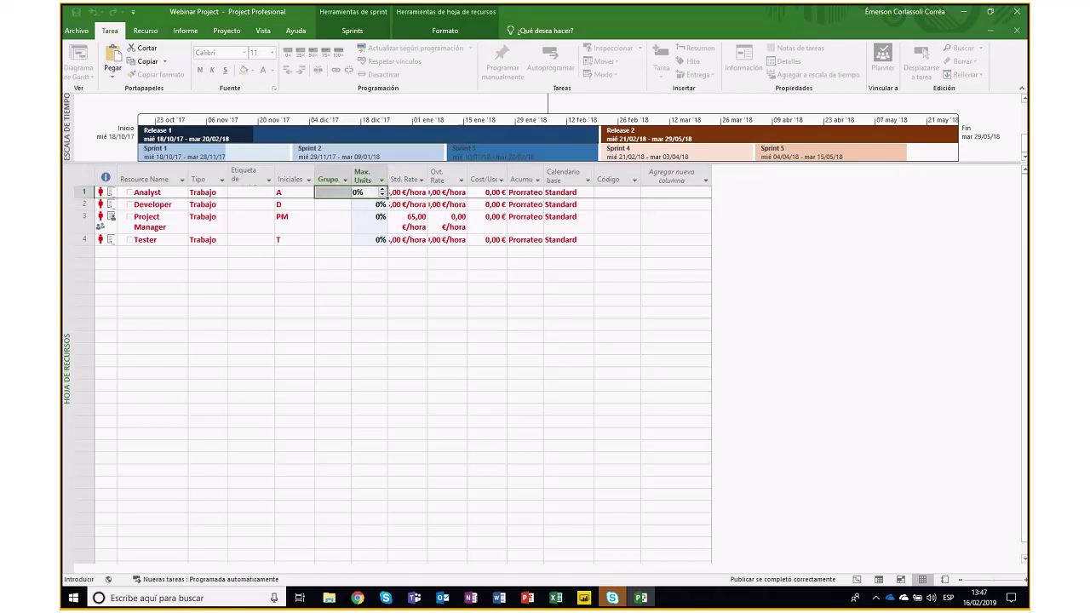
key("Return")
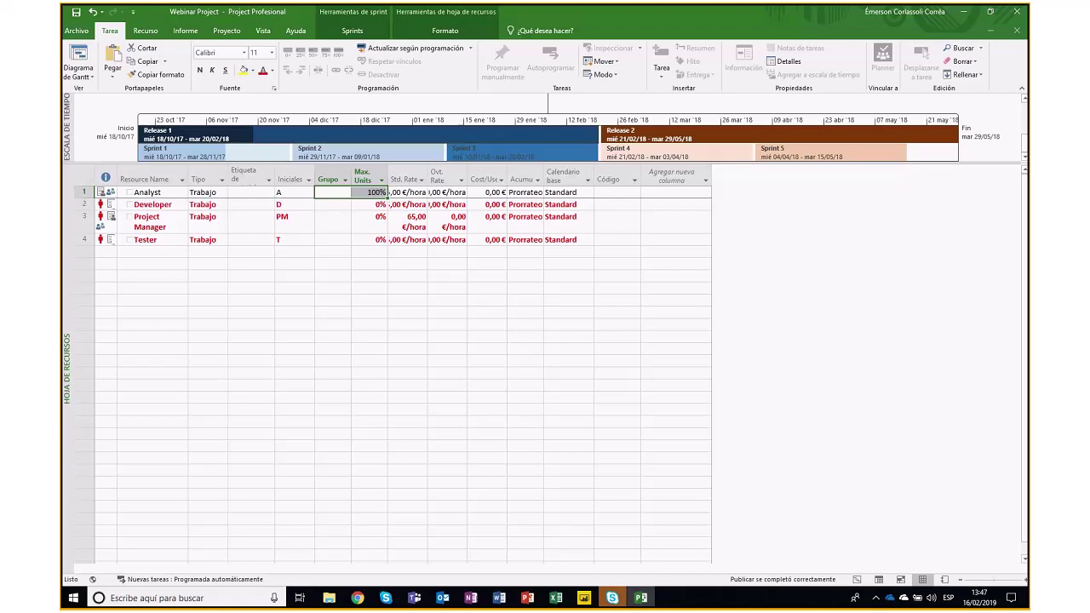
Set the maximum units of Developer, Project Manager and Tester to 100% each.
left_click(368, 204)
type("100")
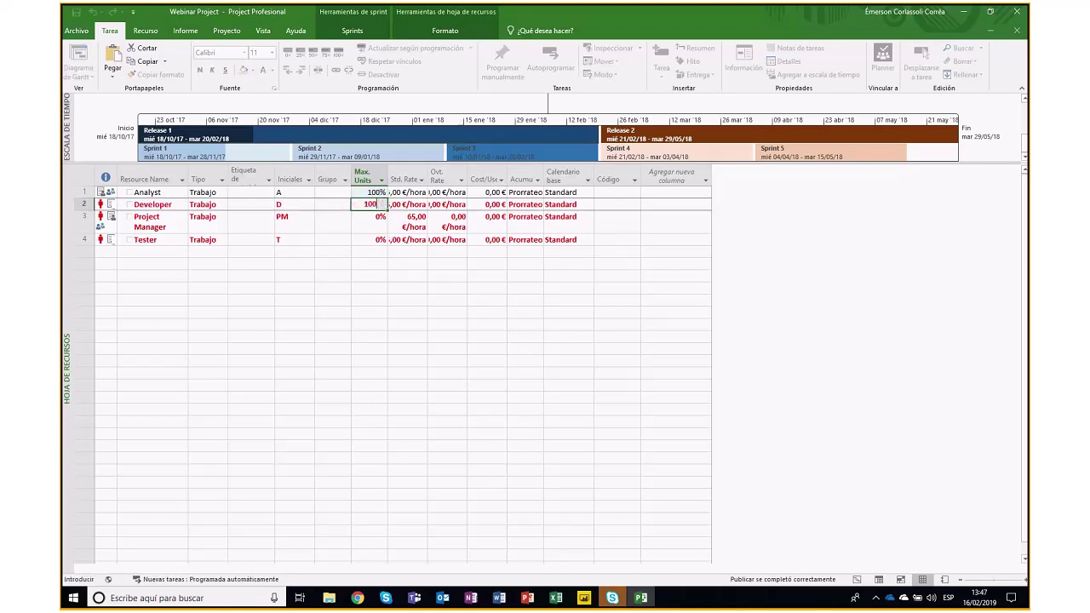
key("Return")
type("100")
key("Return")
type("00")
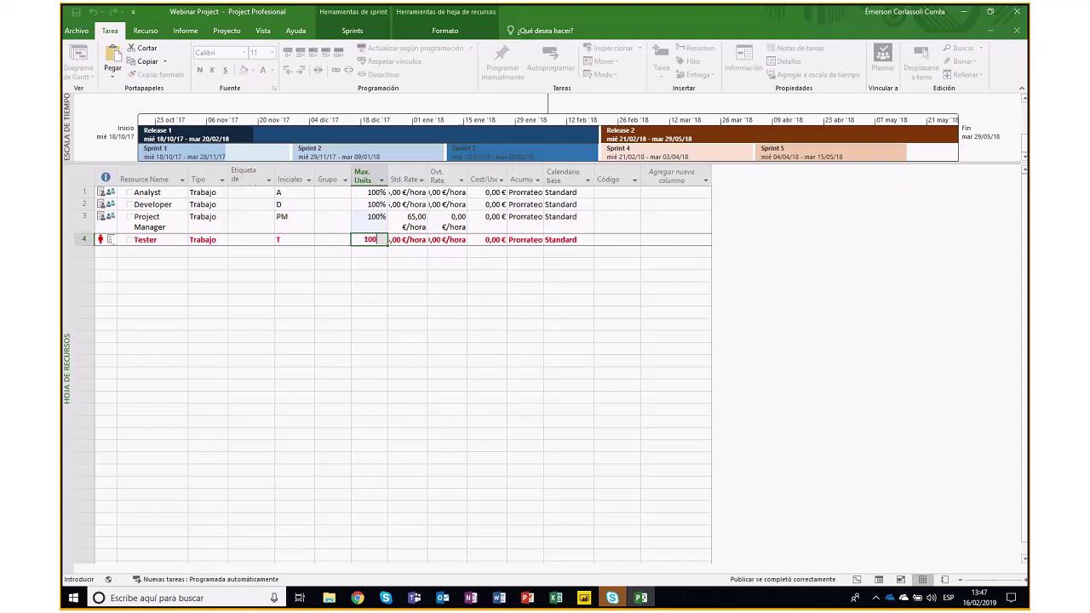
key("Return")
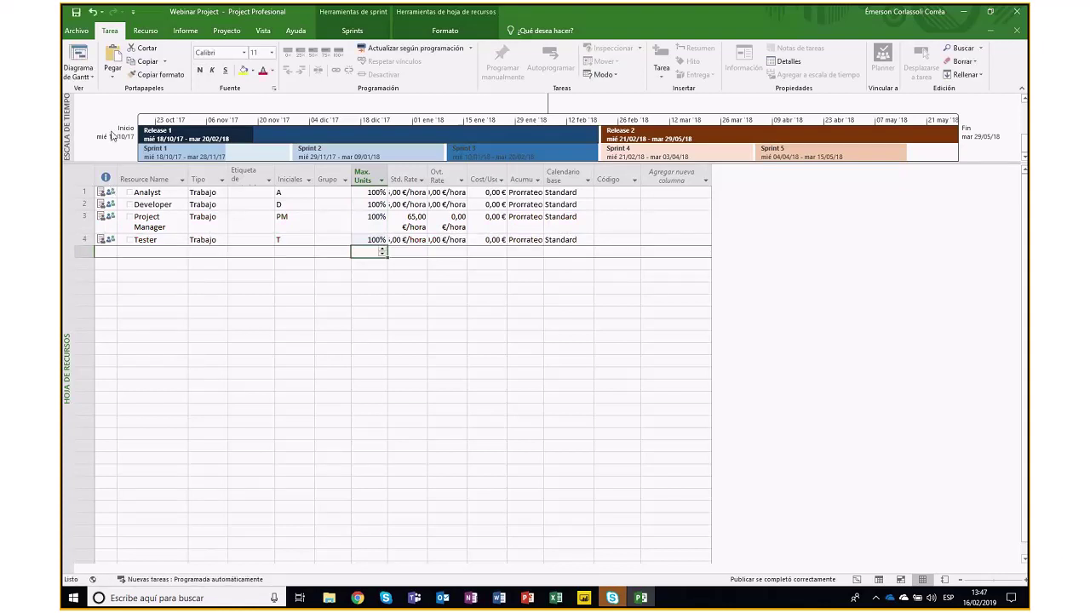
Switch to the Diagrama de Gantt view and show the whole project's bars at a quarterly time scale.
left_click(78, 74)
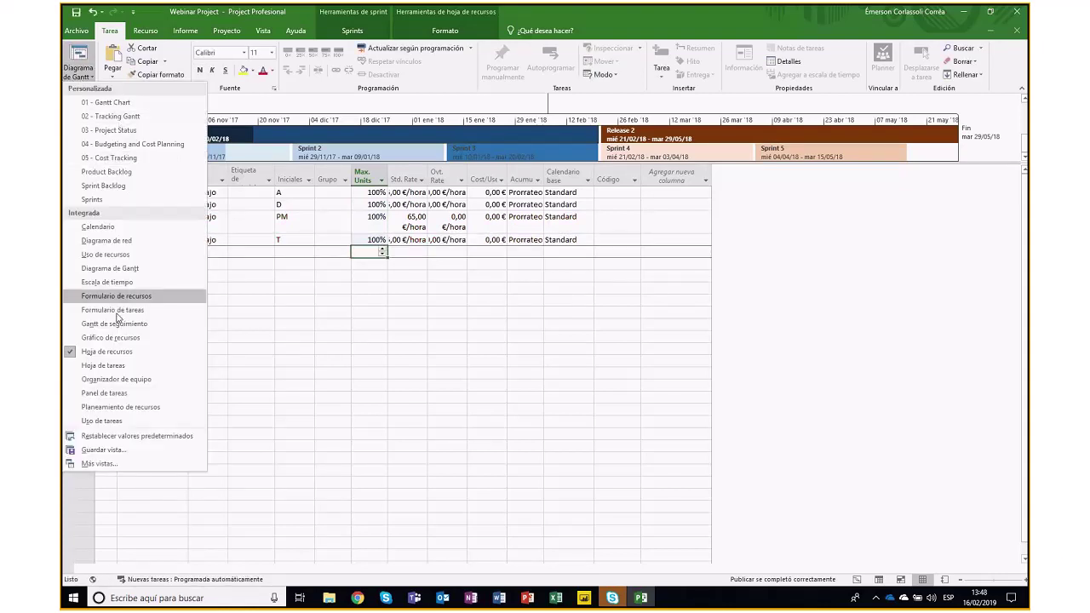
left_click(143, 269)
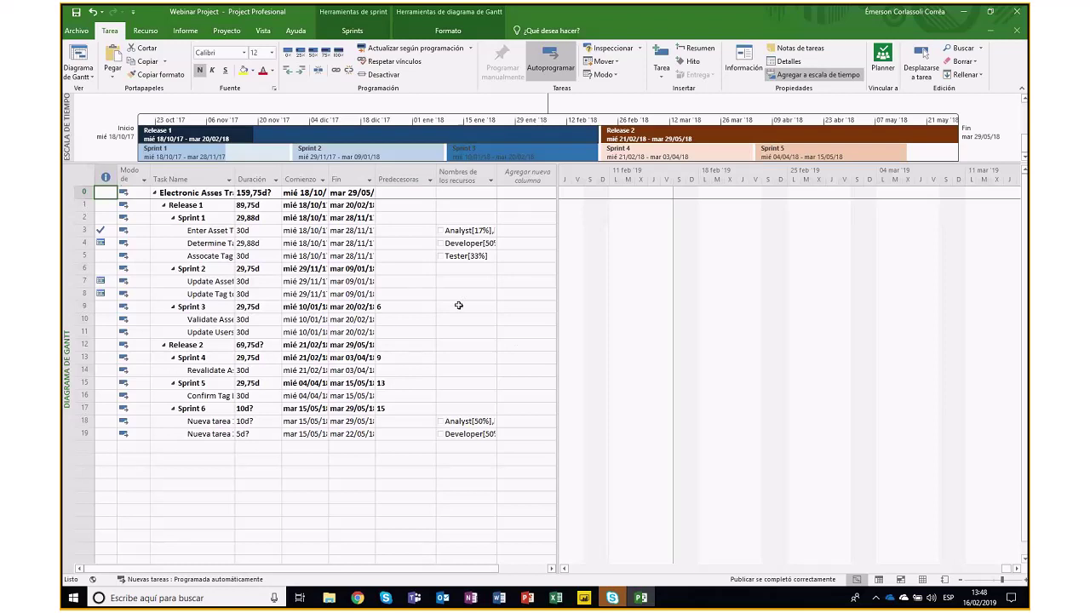
mouse_move(486, 436)
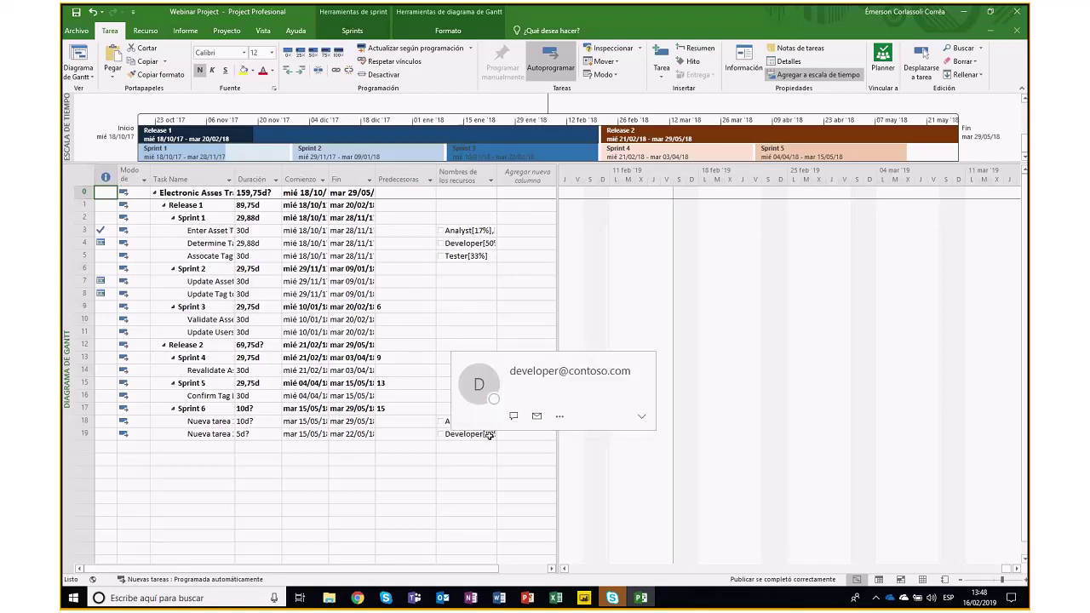
scroll(662, 332, "down", 2)
scroll(733, 568, "left", 5)
scroll(745, 569, "left", 6)
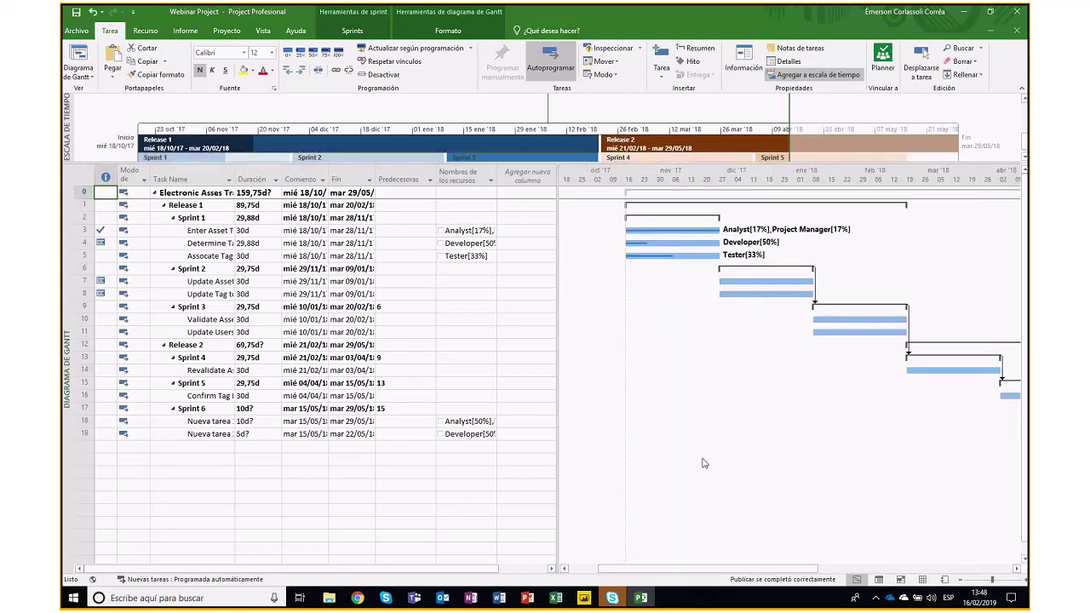
scroll(647, 528, "down", 3)
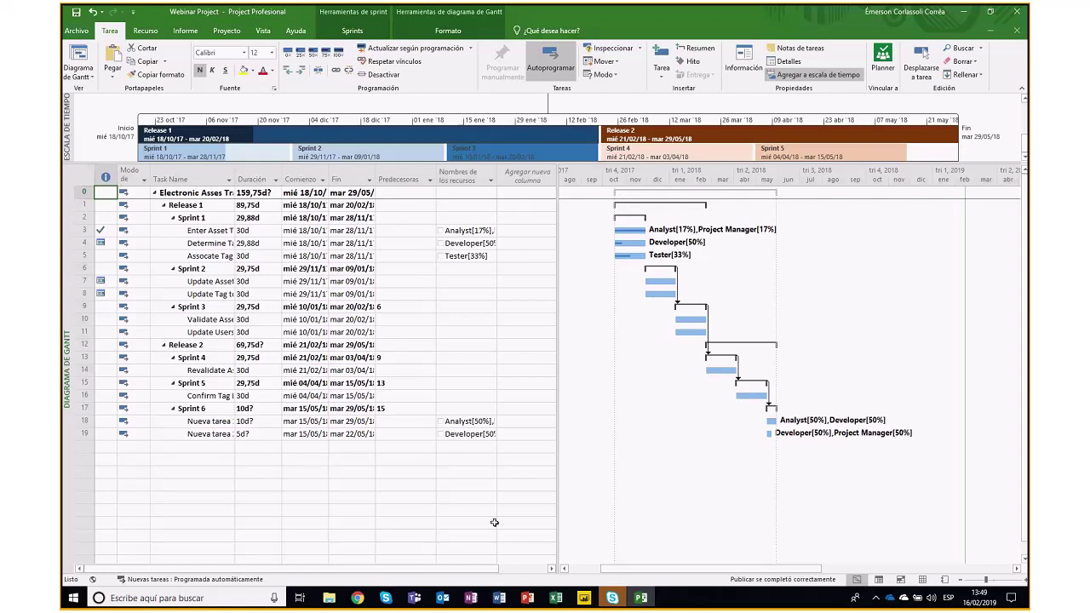
Make the estimated durations firm at 10 days for Nueva tarea 1 and 5 days for Nueva tarea 2.
left_click(255, 421)
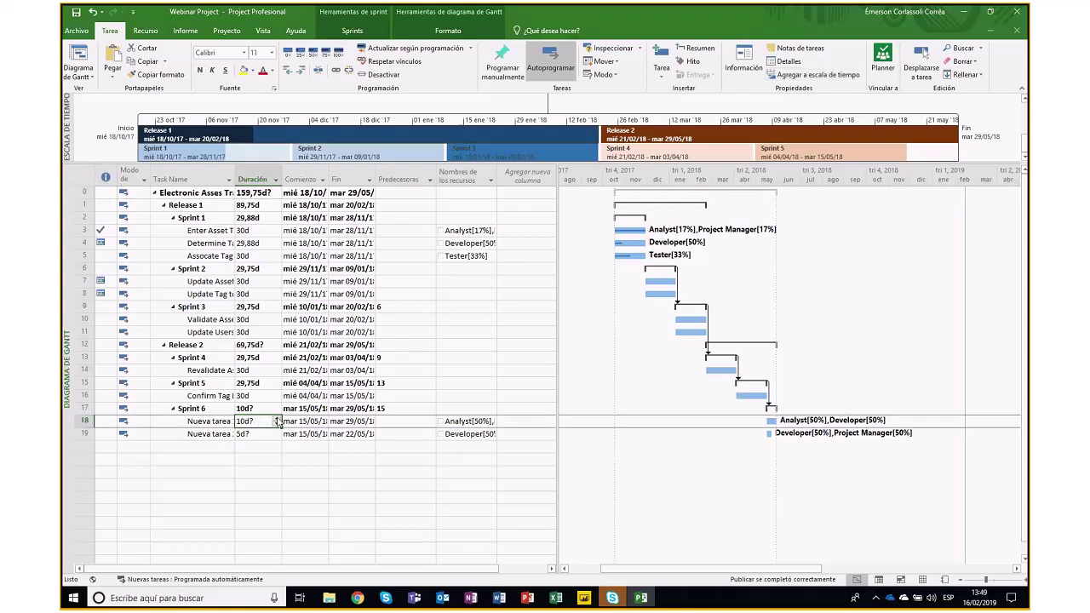
left_click(276, 420)
left_click(276, 425)
left_click(277, 434)
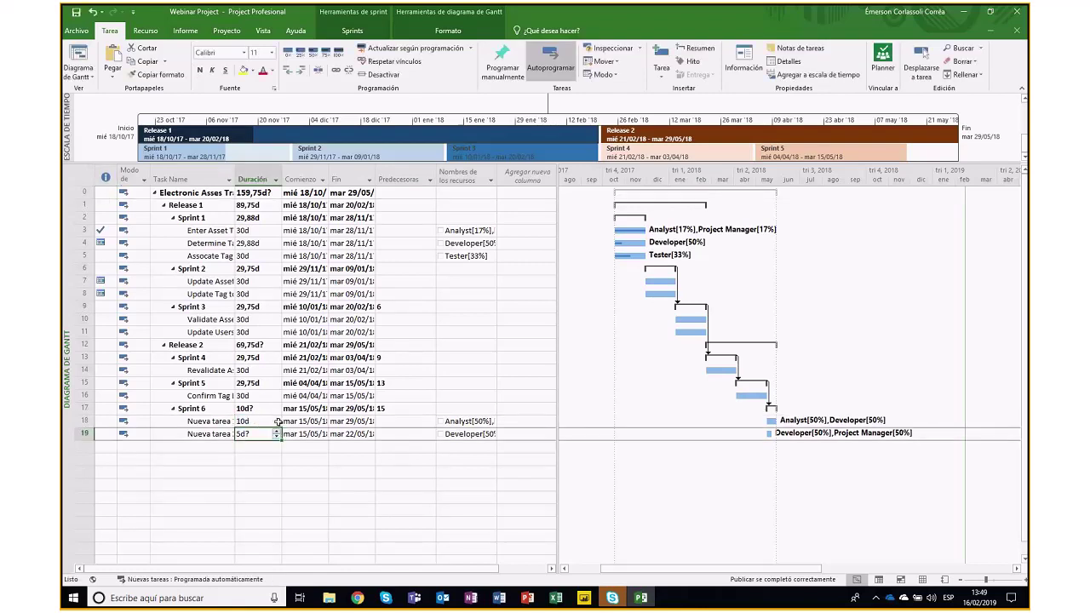
left_click(276, 434)
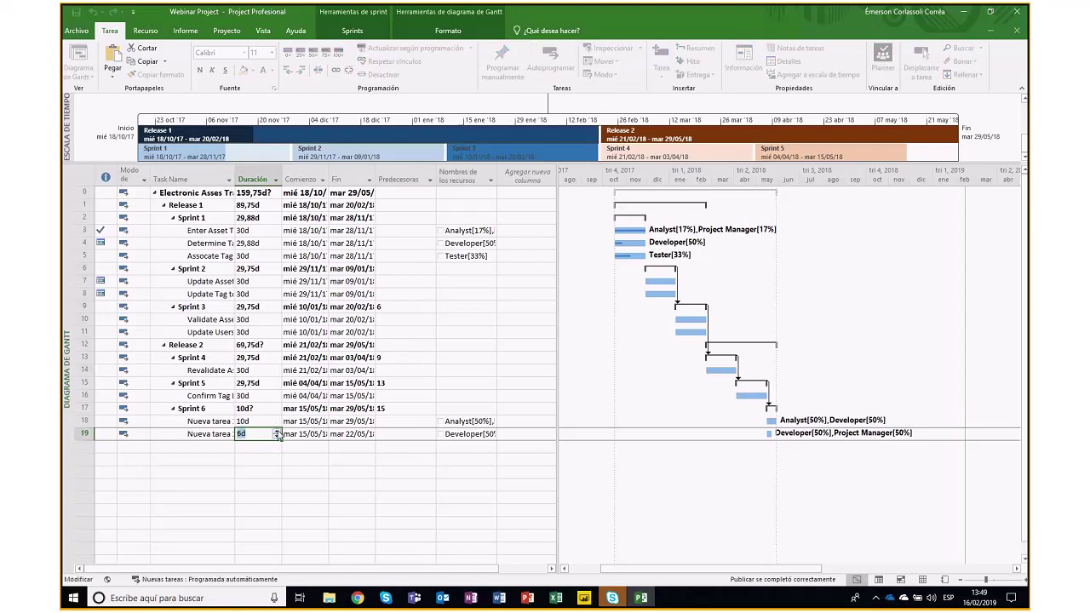
key("Return")
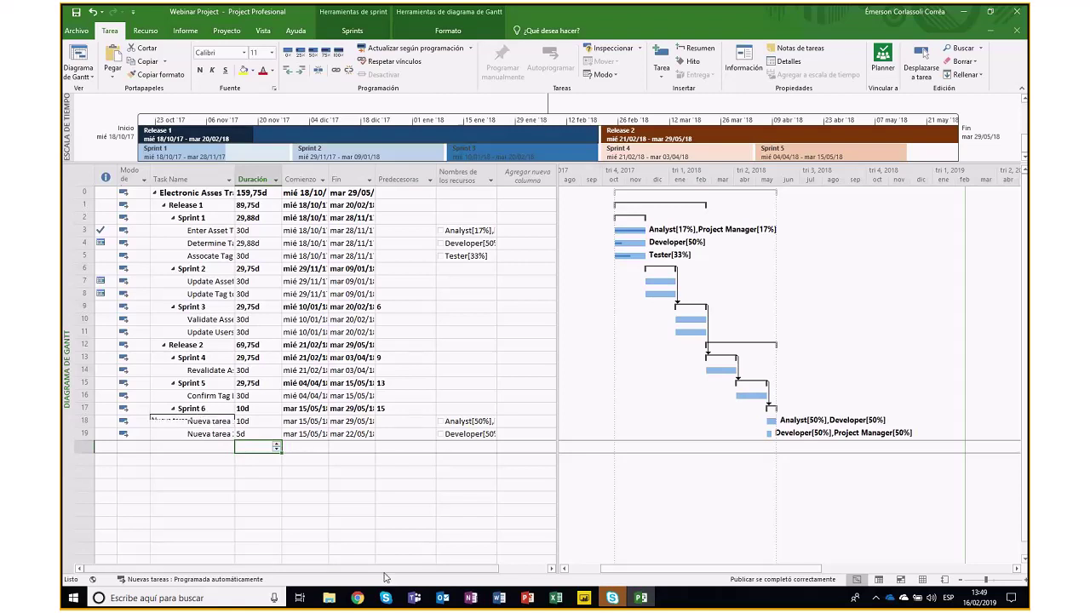
Raise the percent complete of Nueva tarea 1 to about half in its task information, and check its progress bar.
double_click(209, 421)
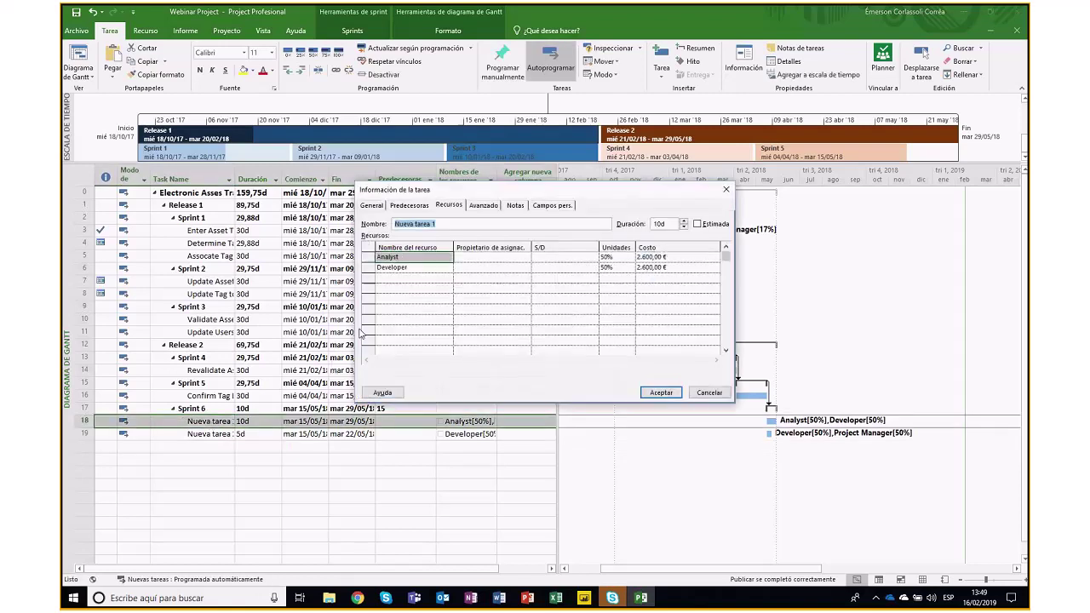
left_click(373, 207)
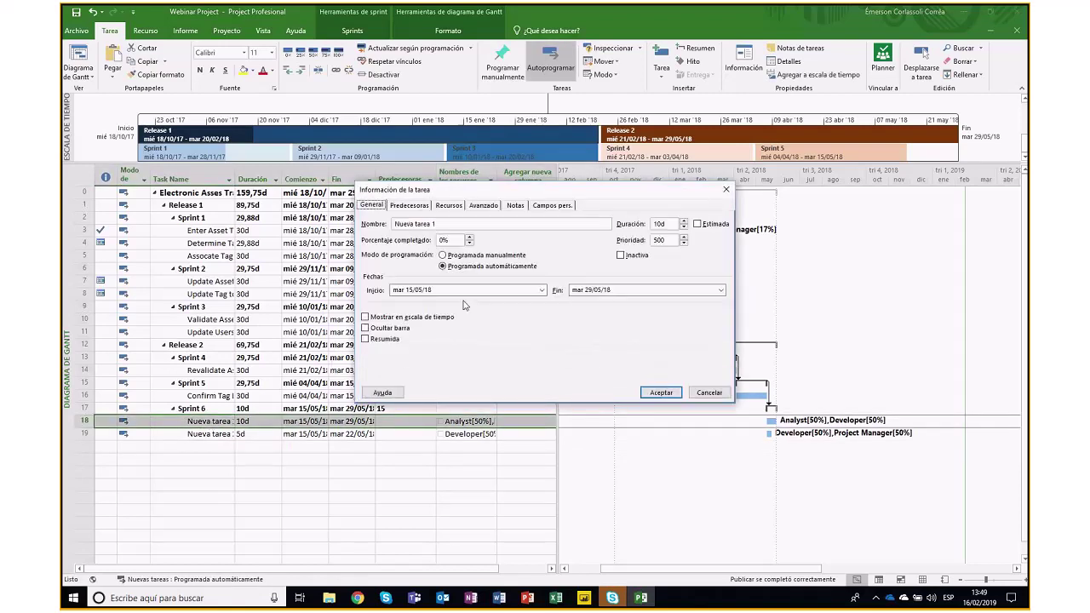
left_click(469, 239)
left_click(651, 393)
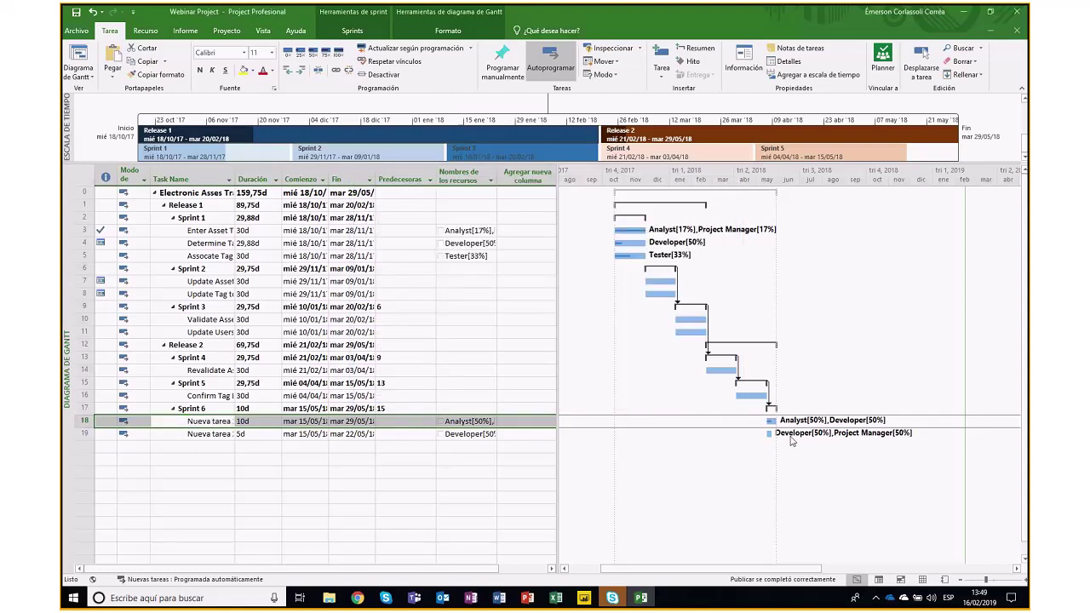
left_click_drag(627, 569, 980, 573)
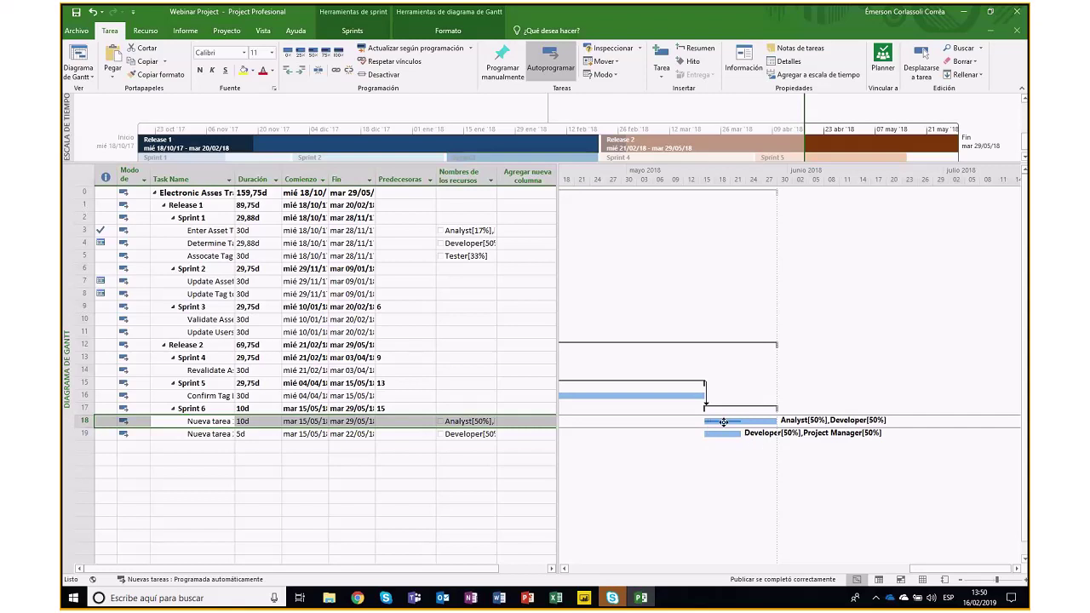
Record a small amount of completed progress for Nueva tarea 2 in its task information.
double_click(205, 433)
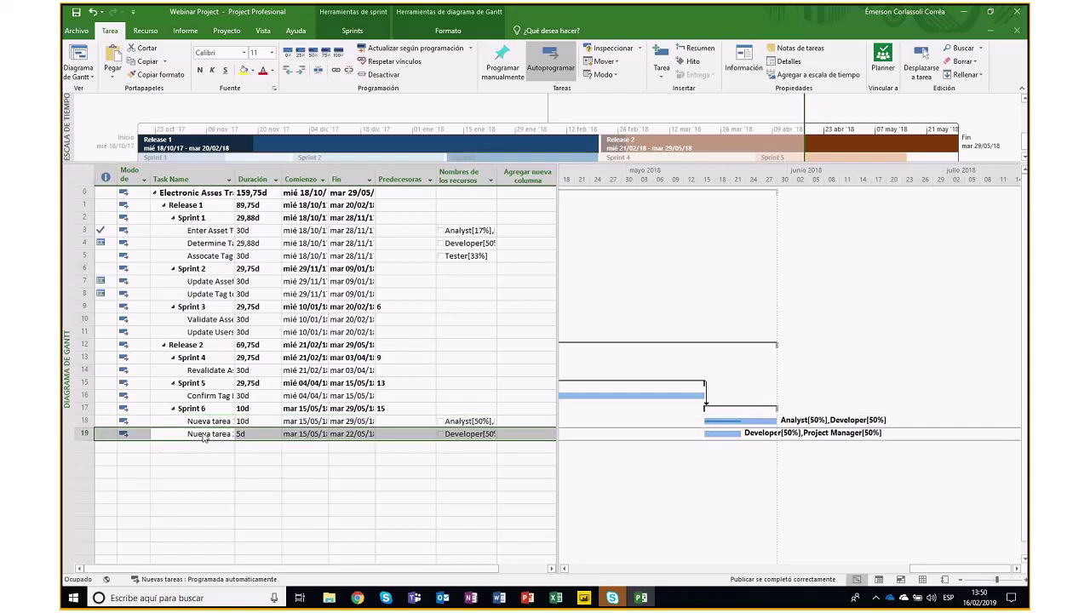
left_click(469, 238)
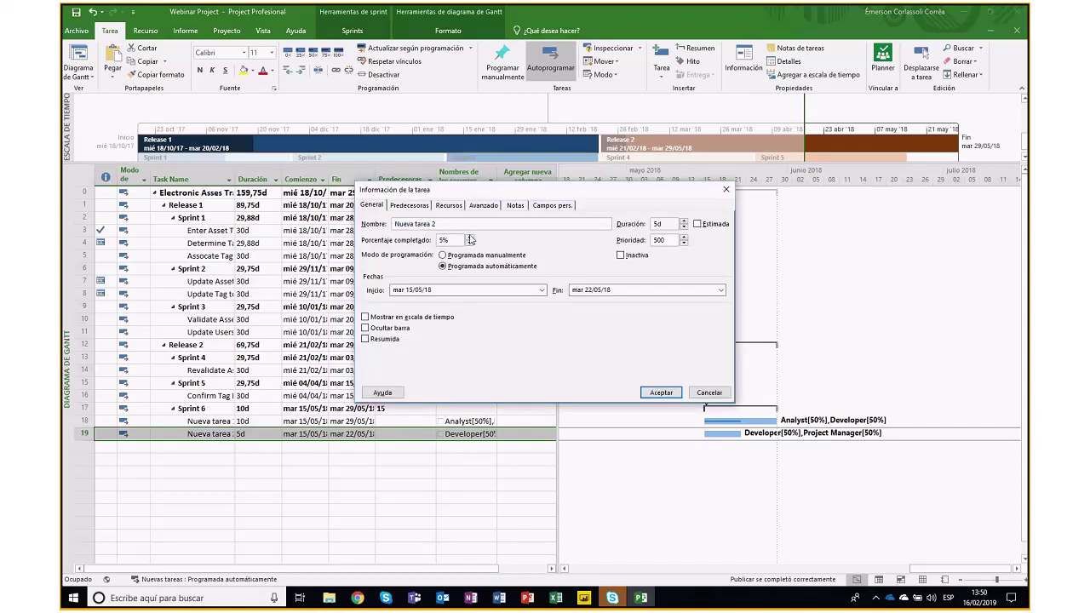
left_click(669, 394)
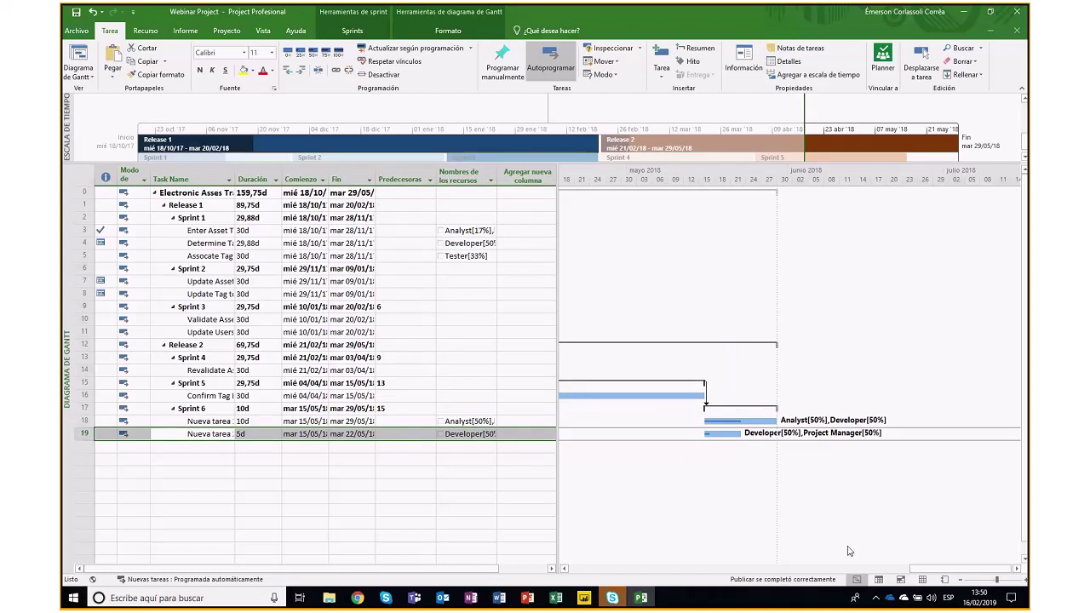
Switch to the Gantt de seguimiento view and examine each task's percent complete from Sprint 1 through Sprint 6 at a monthly time scale.
left_click_drag(921, 571, 872, 579)
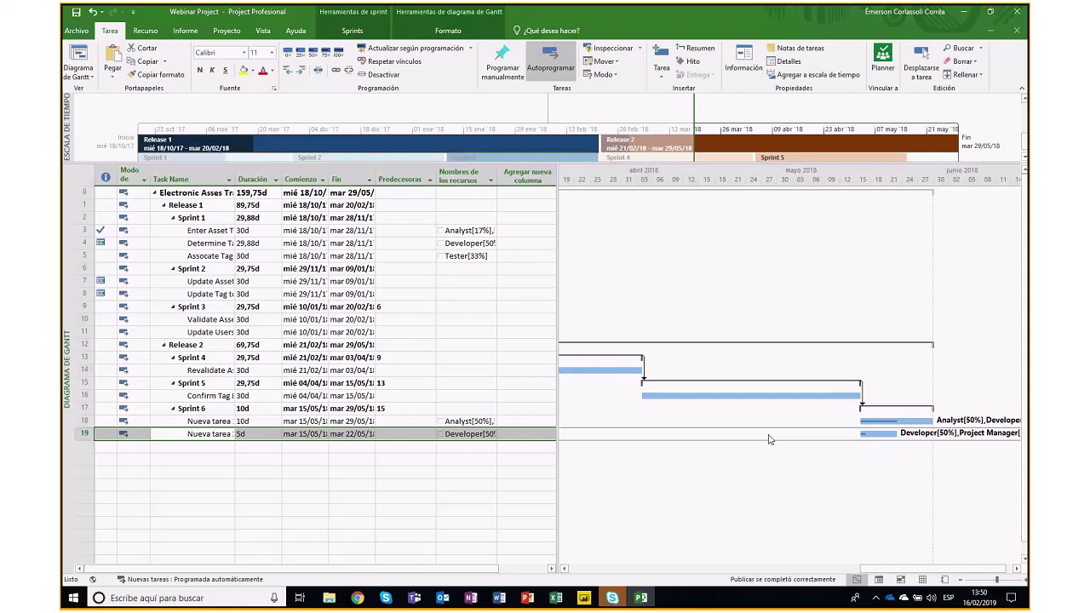
left_click(78, 74)
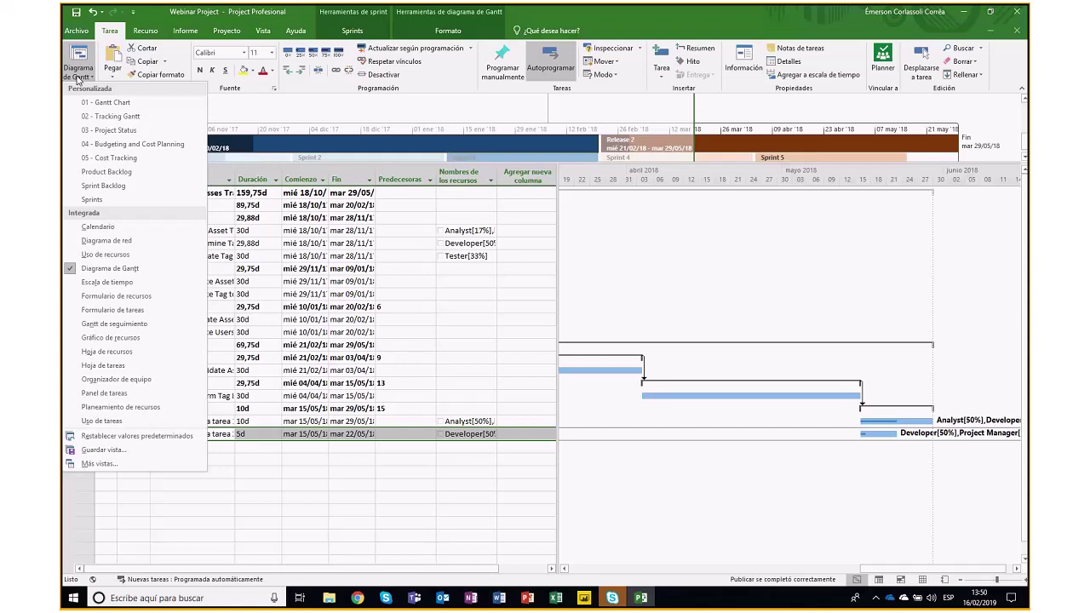
left_click(111, 324)
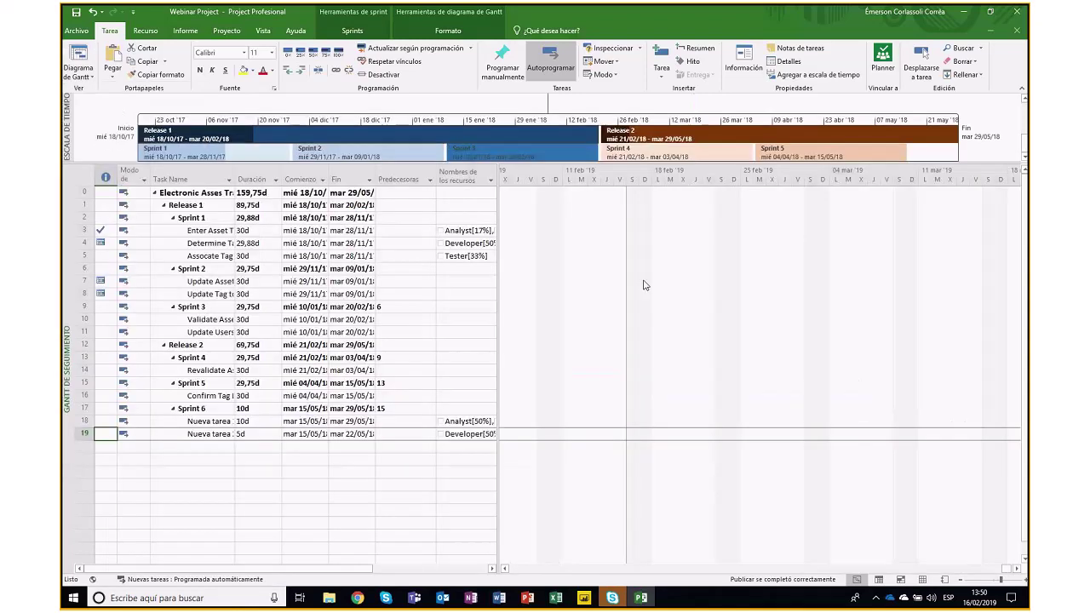
scroll(692, 327, "down", 3, "ctrl")
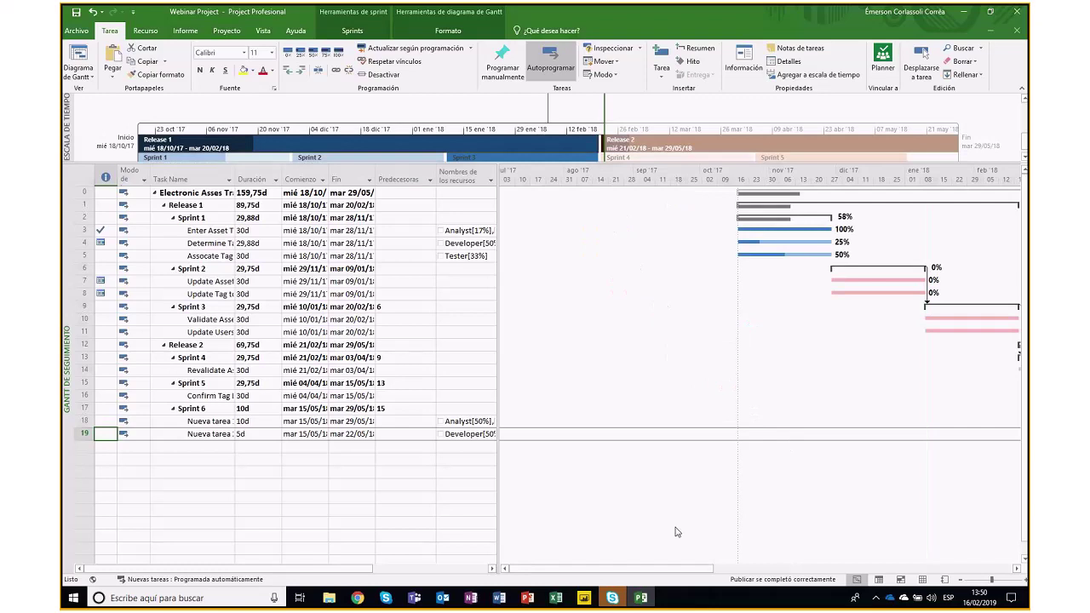
left_click_drag(659, 567, 719, 573)
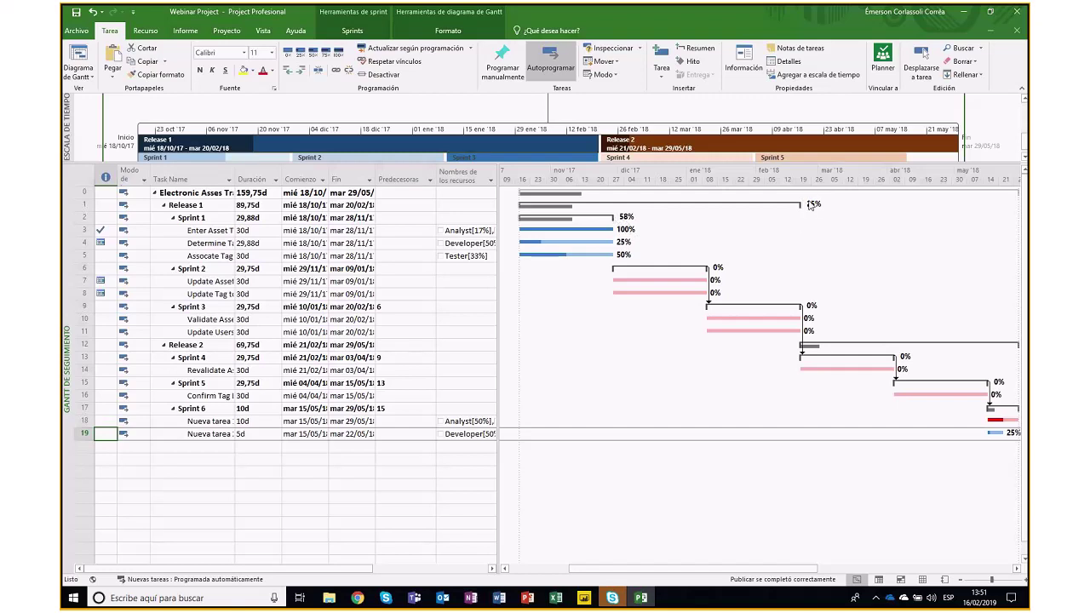
left_click_drag(750, 569, 863, 581)
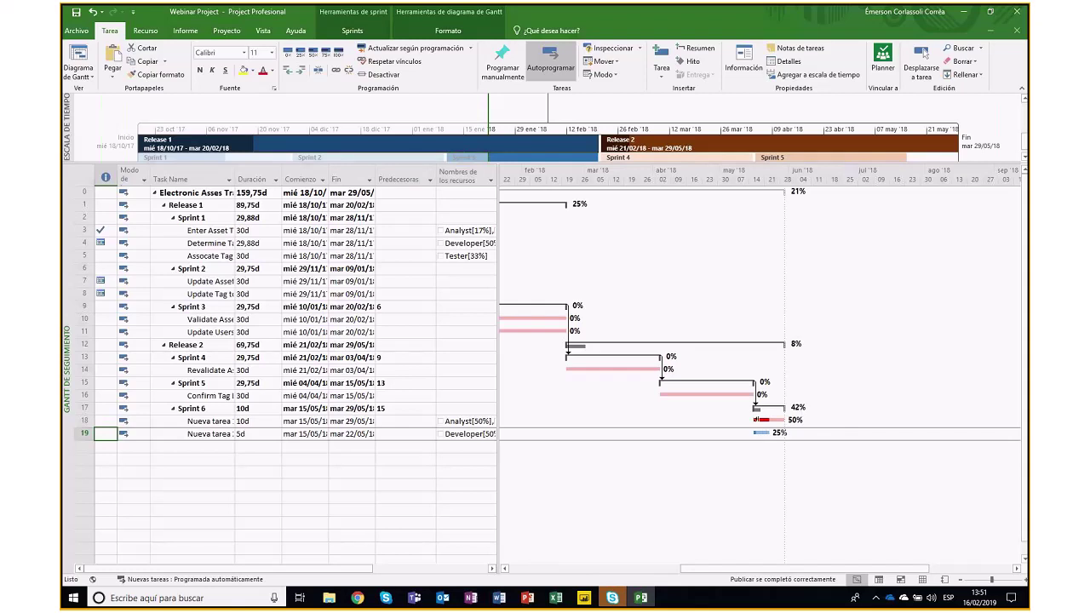
mouse_move(457, 422)
left_click_drag(685, 568, 643, 568)
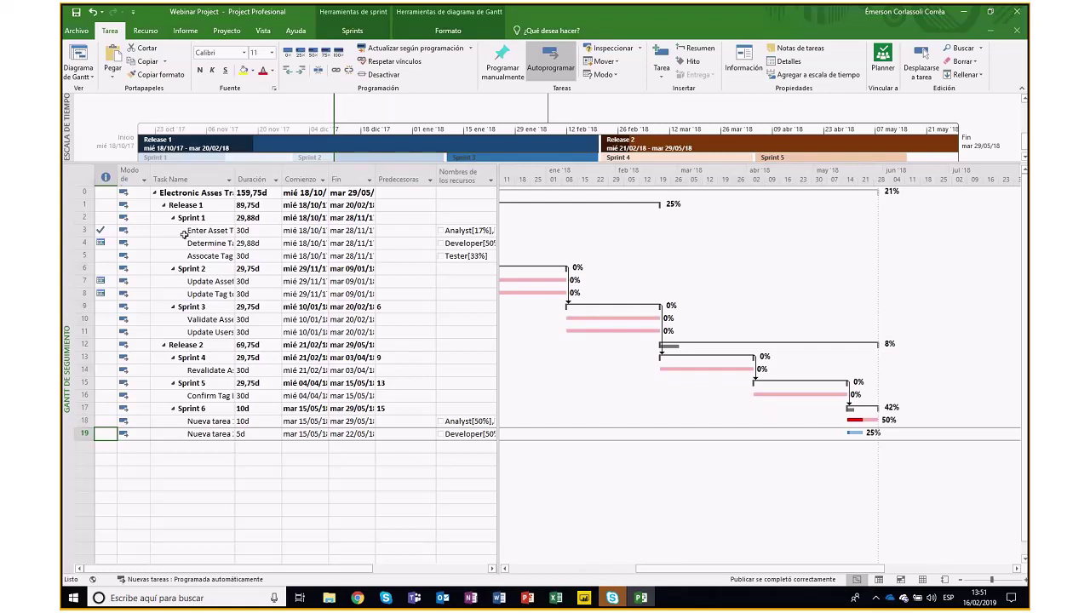
Switch to the 05 - Cost Tracking view and examine actual, total and remaining costs for all tasks in both releases.
left_click(87, 77)
left_click(109, 158)
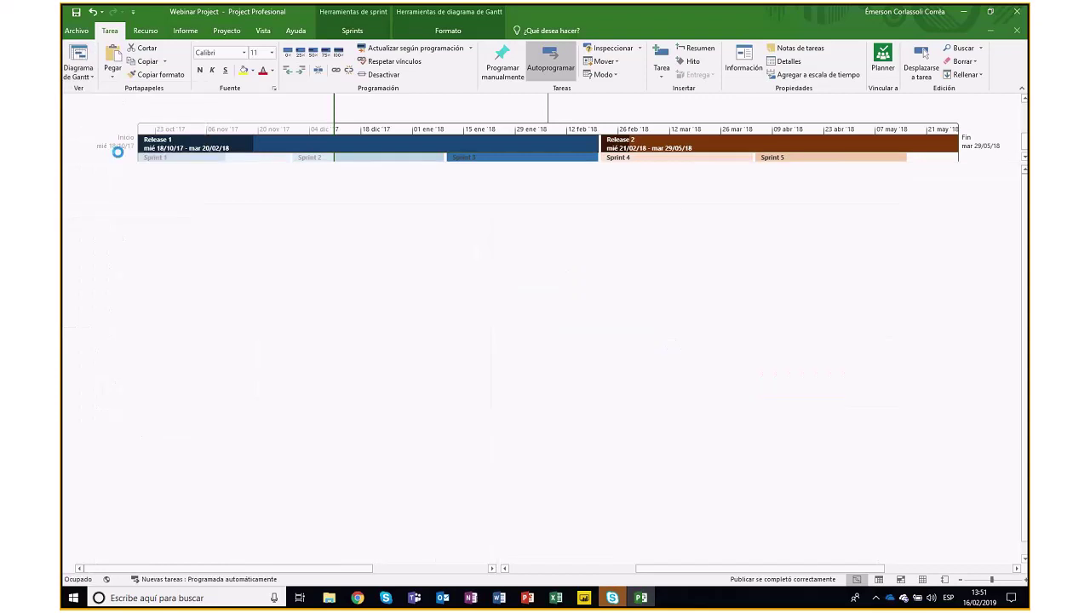
scroll(316, 289, "up", 15)
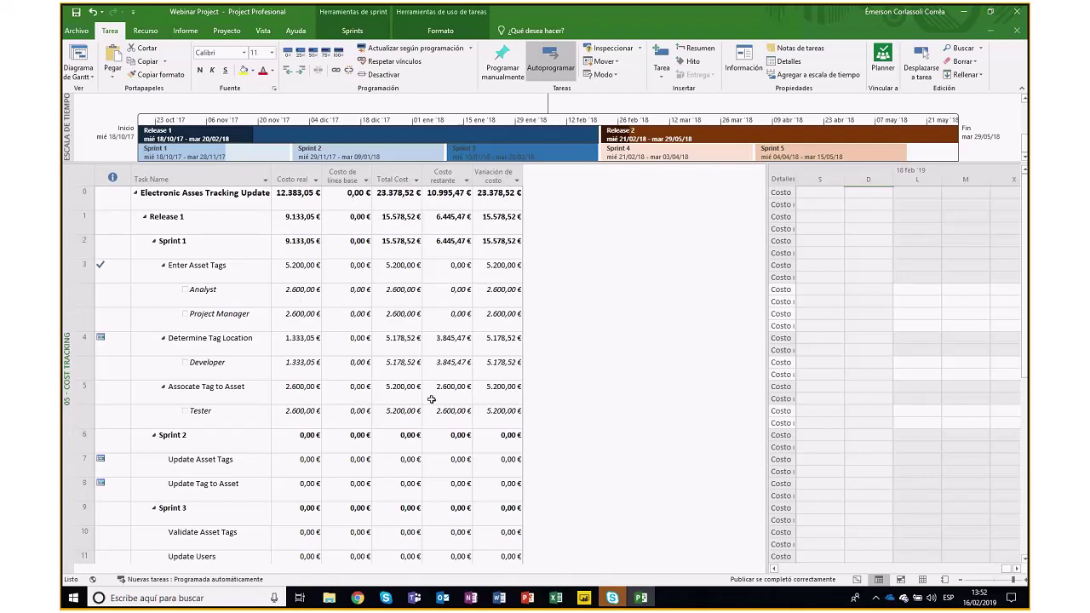
scroll(417, 366, "down", 1)
scroll(393, 312, "up", 1)
scroll(422, 294, "up", 1)
scroll(448, 322, "down", 1)
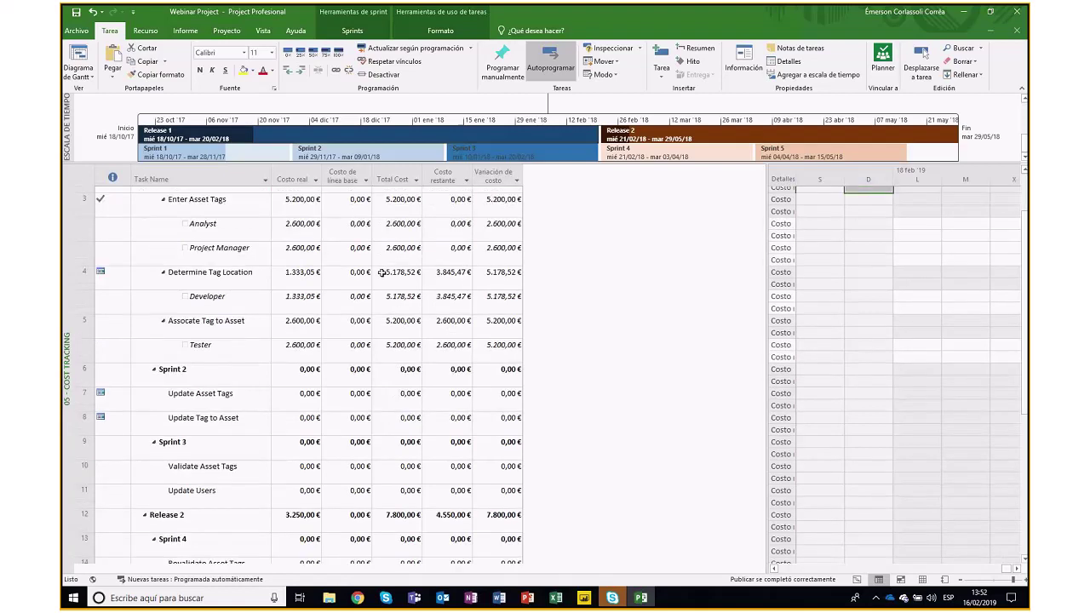
scroll(329, 297, "down", 3)
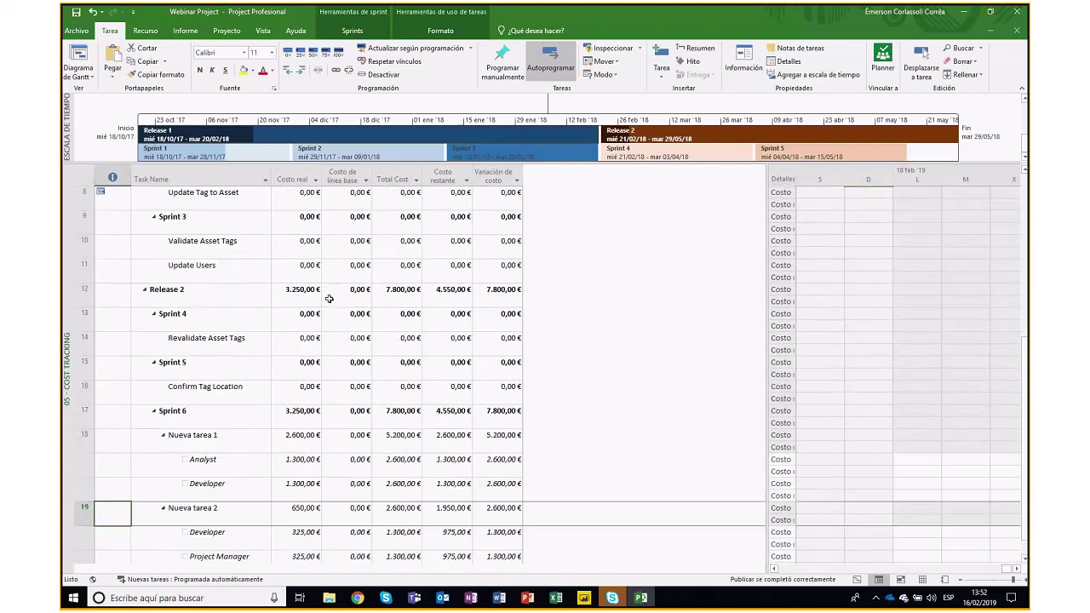
scroll(329, 299, "up", 1)
Switch to the 04 - Budgeting and Cost Planning view and review the budgeted cost and cost columns up to the project summary.
left_click(75, 75)
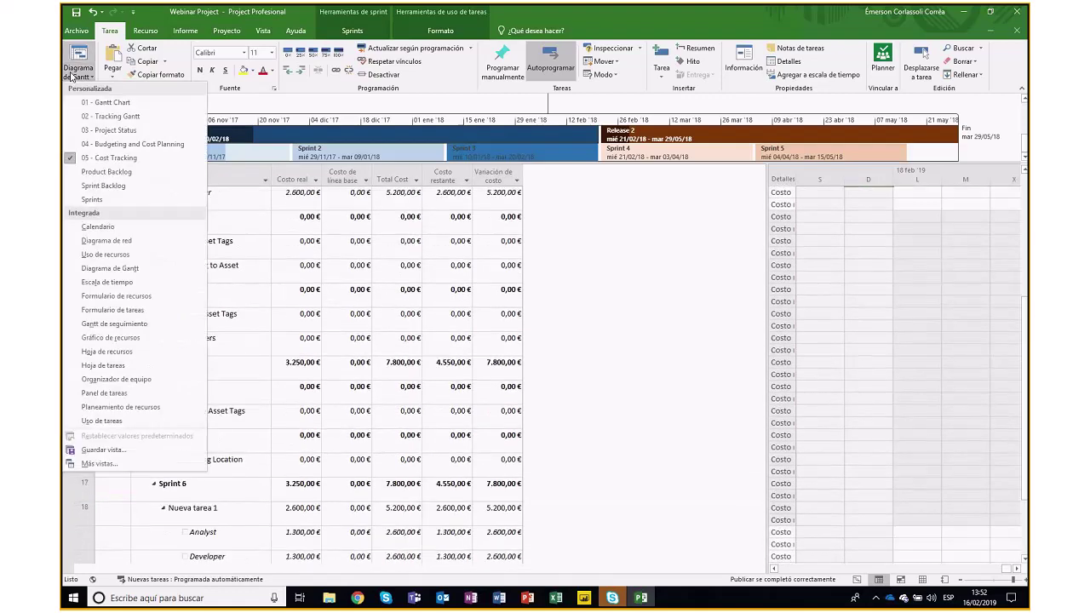
left_click(127, 144)
scroll(408, 255, "up", 3)
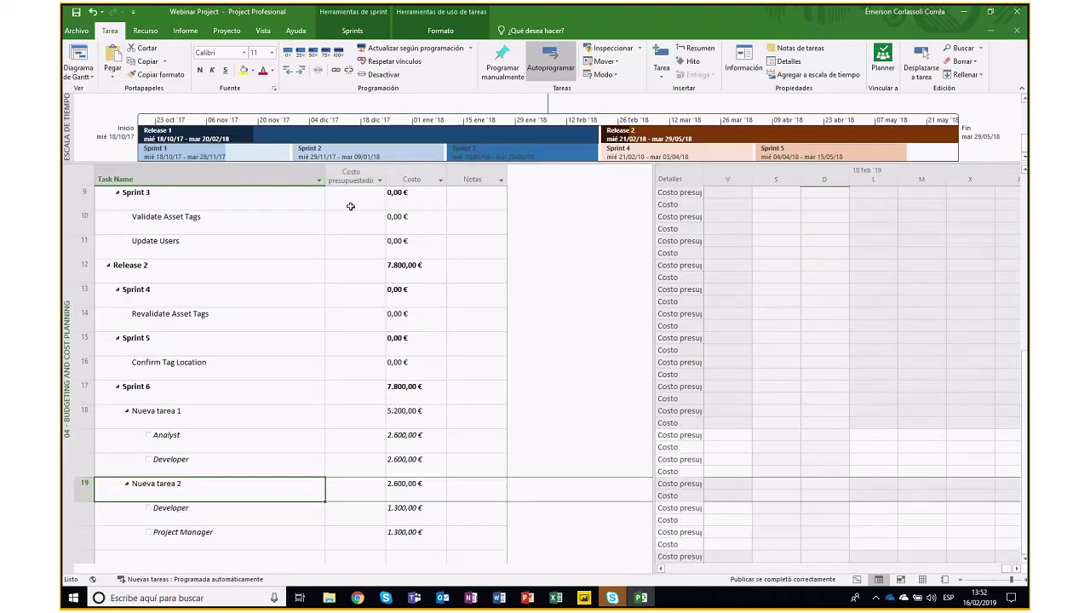
scroll(357, 238, "up", 1)
scroll(364, 264, "up", 4)
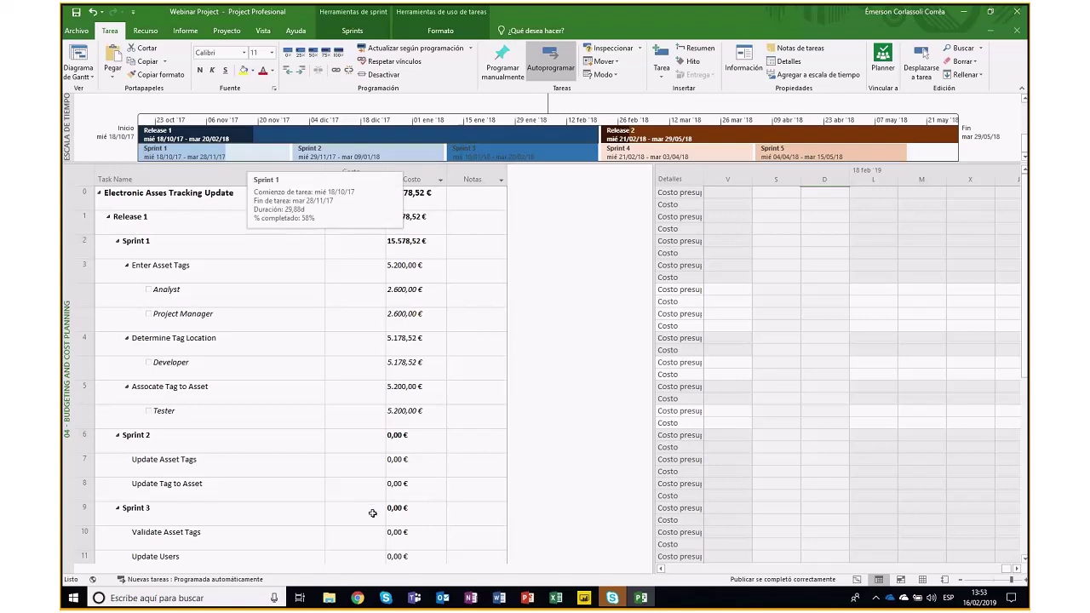
Switch to the project schedule in Project Web App in Chrome, and end the screen sharing.
mouse_move(358, 598)
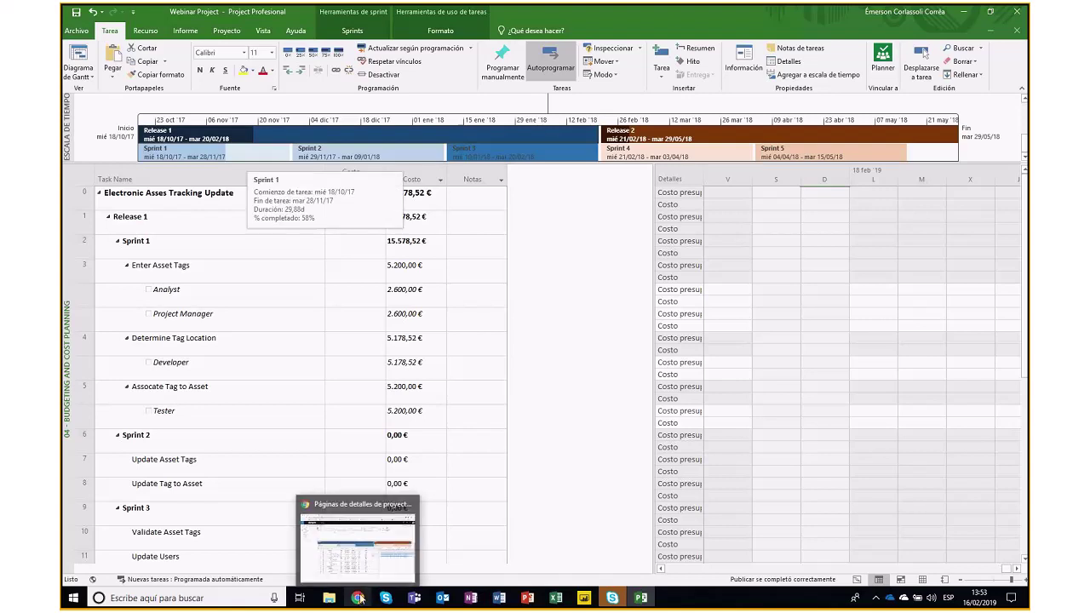
left_click(355, 546)
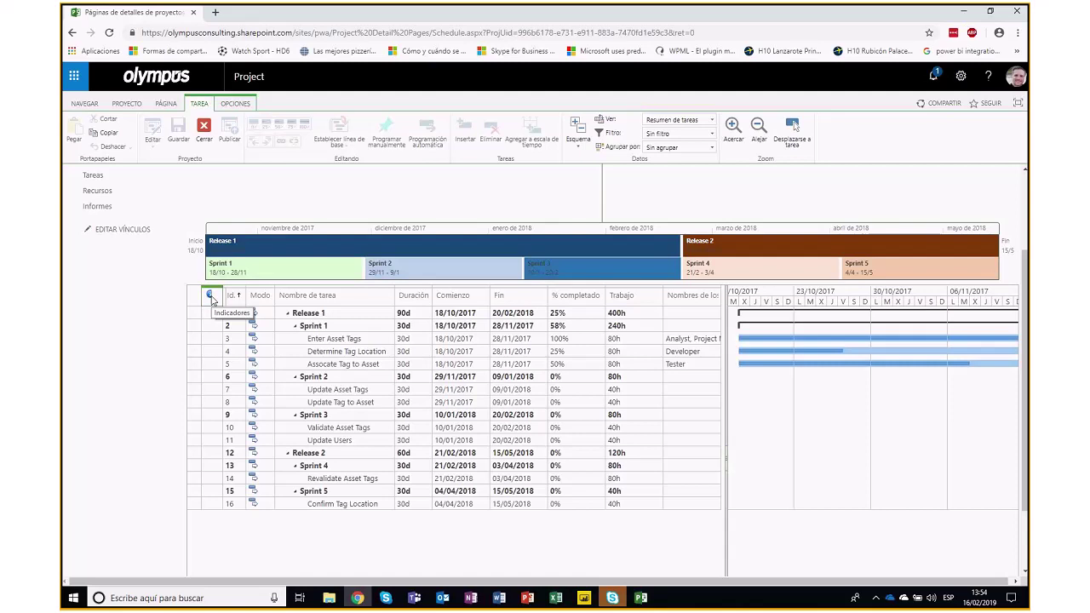
mouse_move(548, 8)
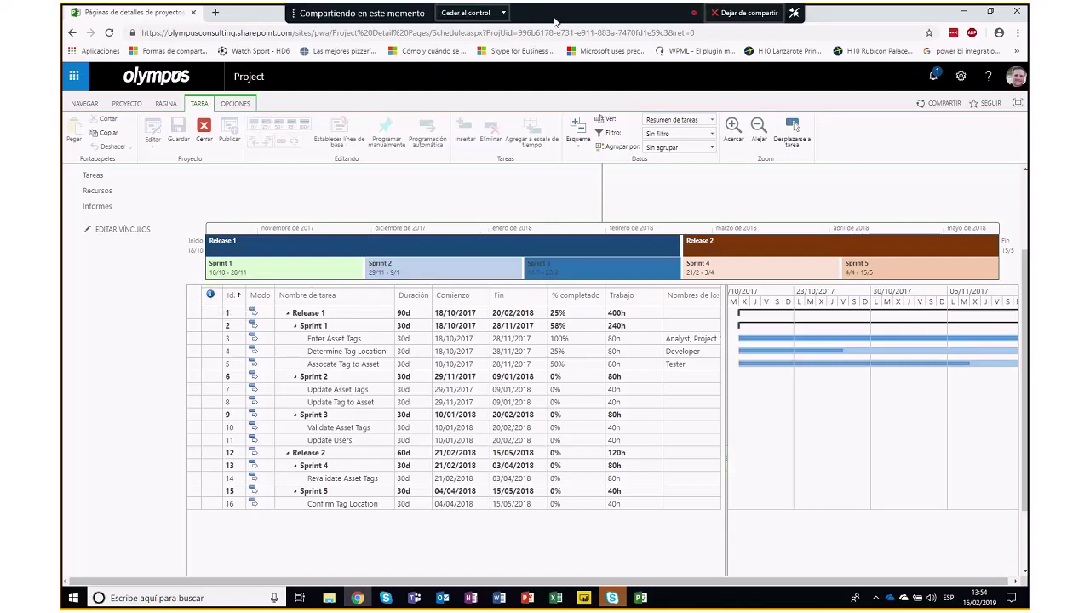
left_click(748, 13)
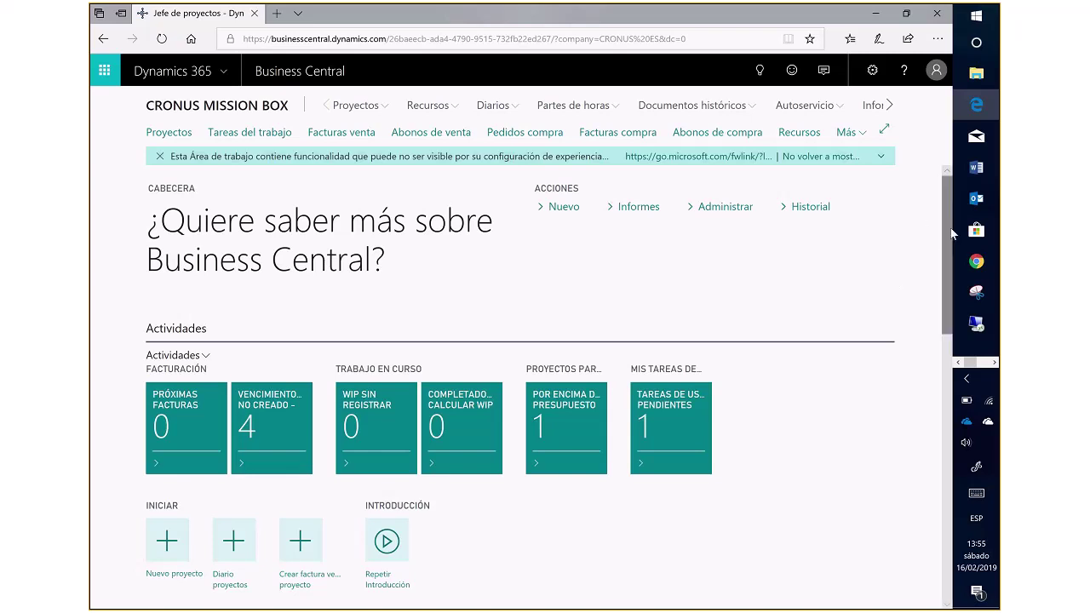
Review the project manager home page in Business Central, covering the activity tiles, Mis proyectos and the actual versus budgeted price chart.
left_click_drag(951, 234, 951, 270)
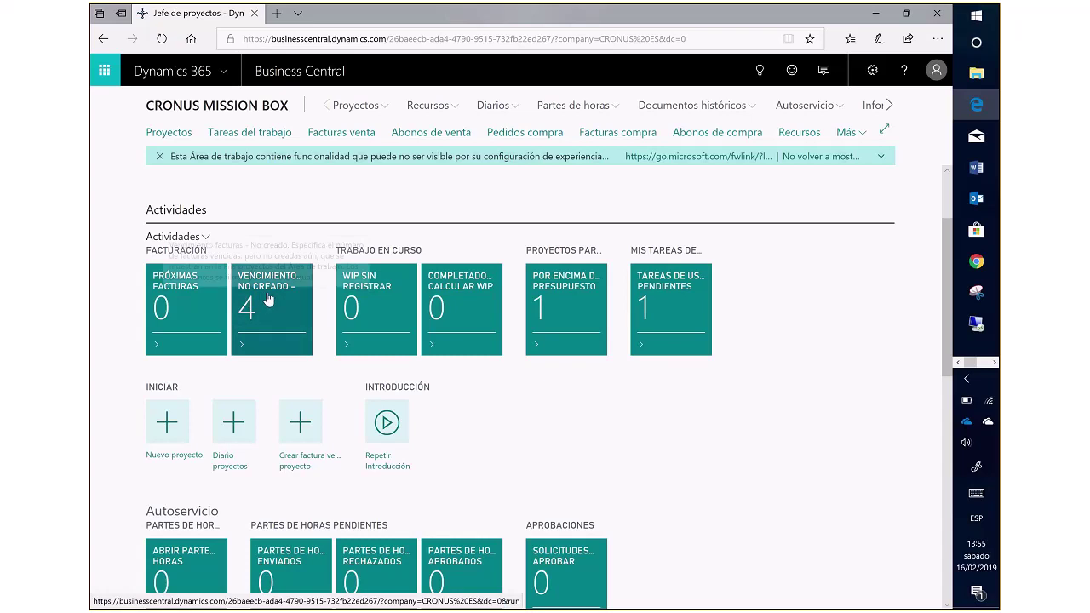
mouse_move(267, 303)
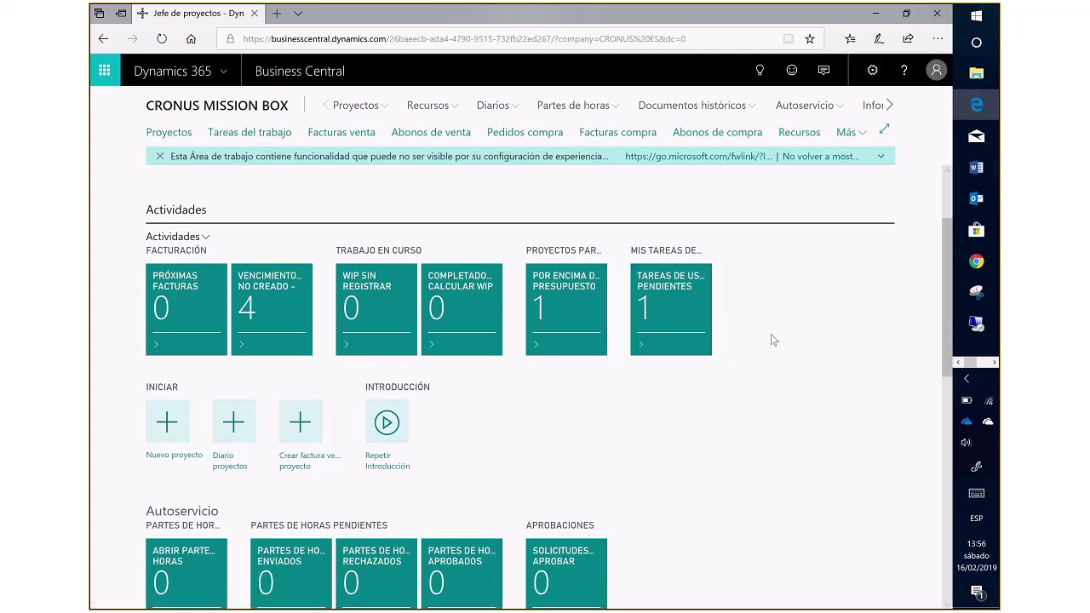
left_click_drag(945, 294, 944, 425)
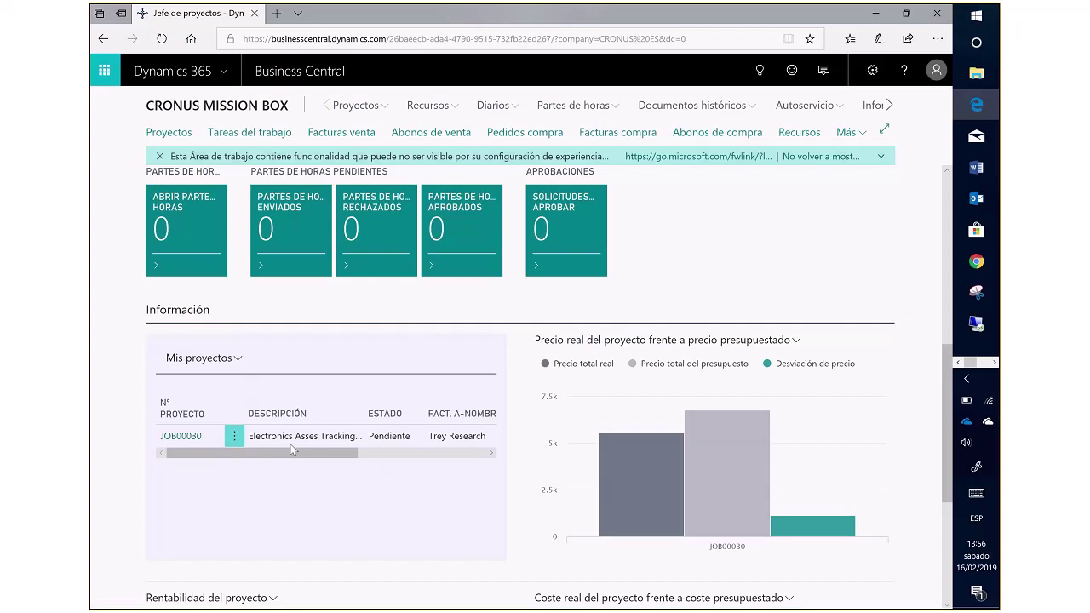
mouse_move(776, 479)
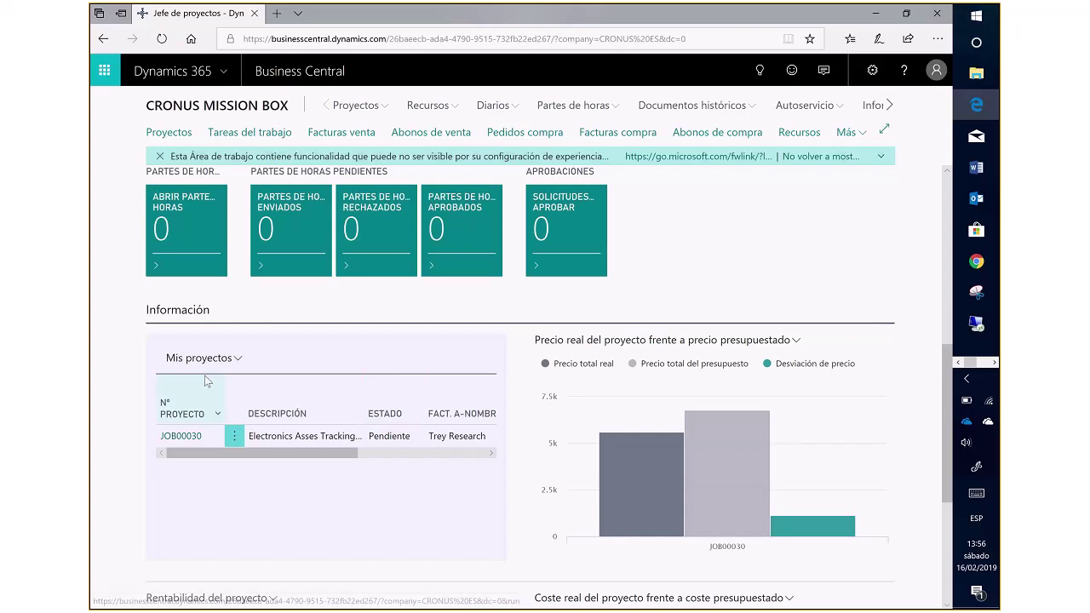
left_click_drag(948, 390, 942, 217)
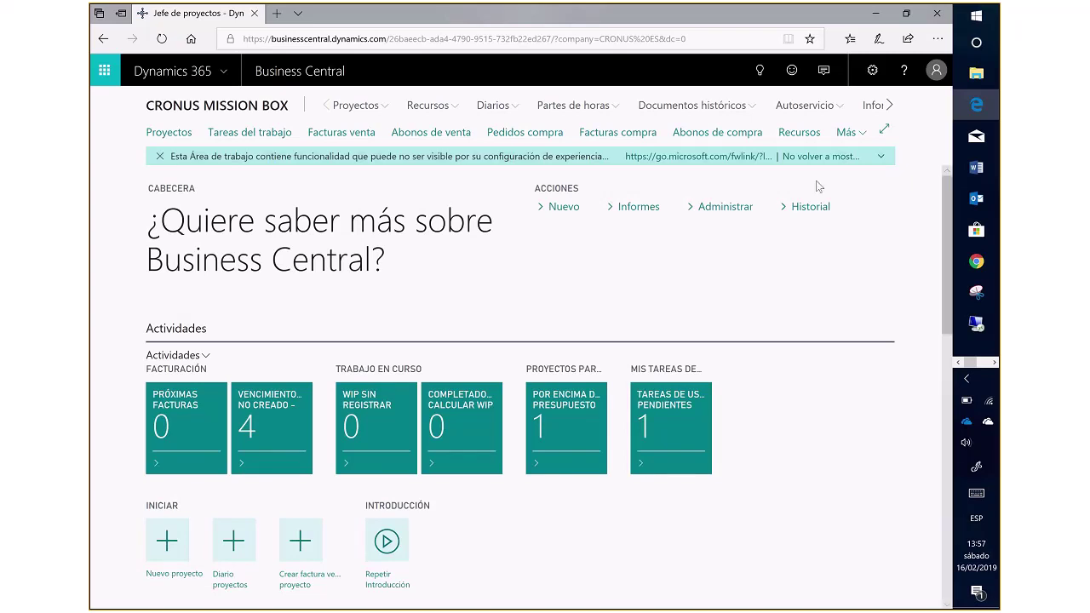
View the Familia recursos list, and return to the home page.
left_click(429, 110)
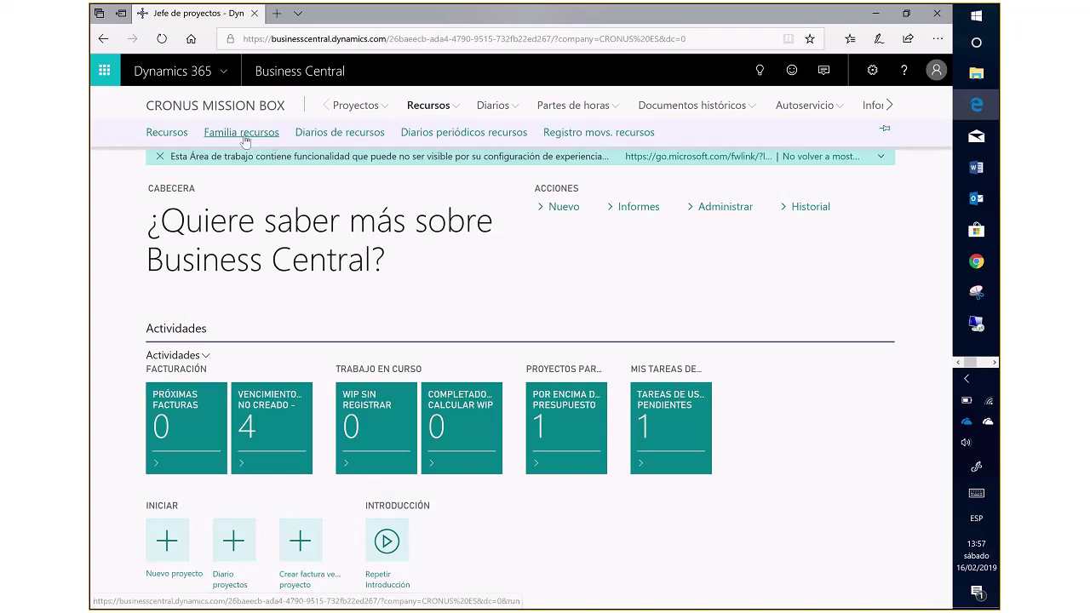
left_click(244, 137)
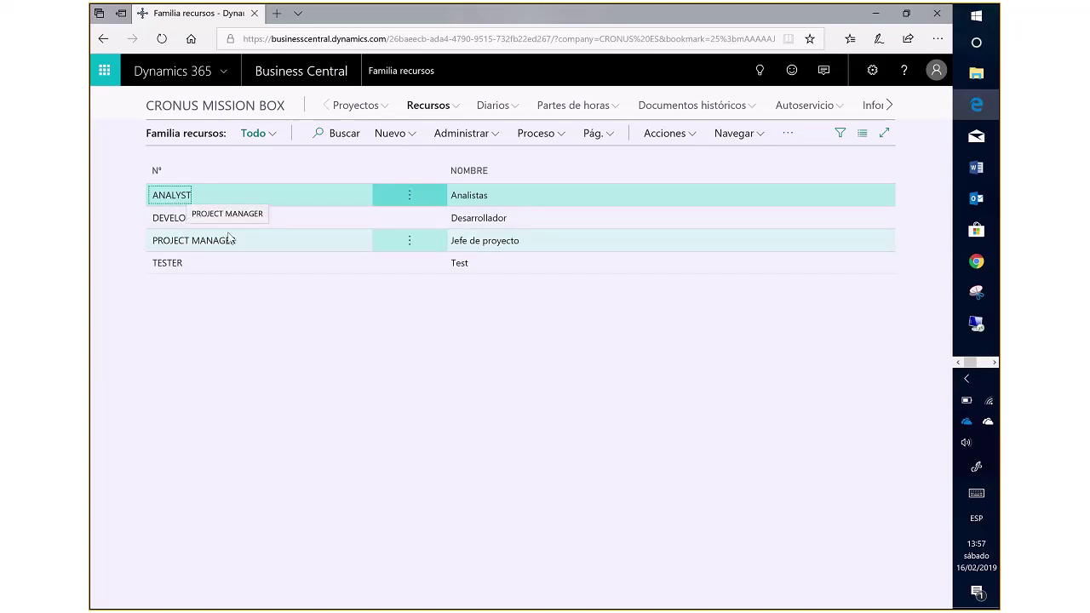
left_click(271, 106)
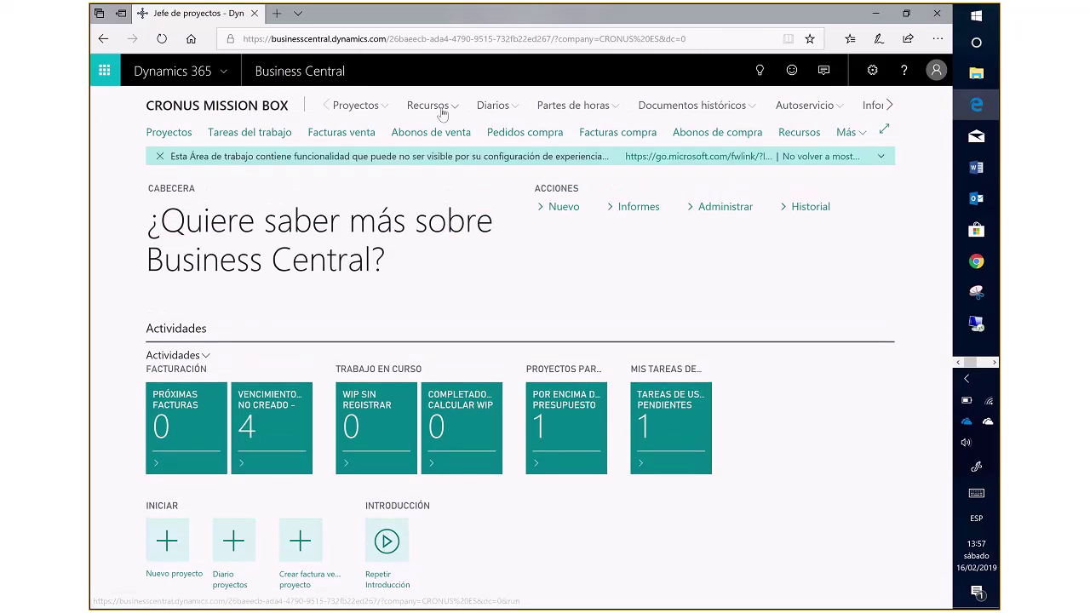
Open the first resource's card from the Recursos list, check its billing details and resource statistics, and go back to the list.
left_click(428, 105)
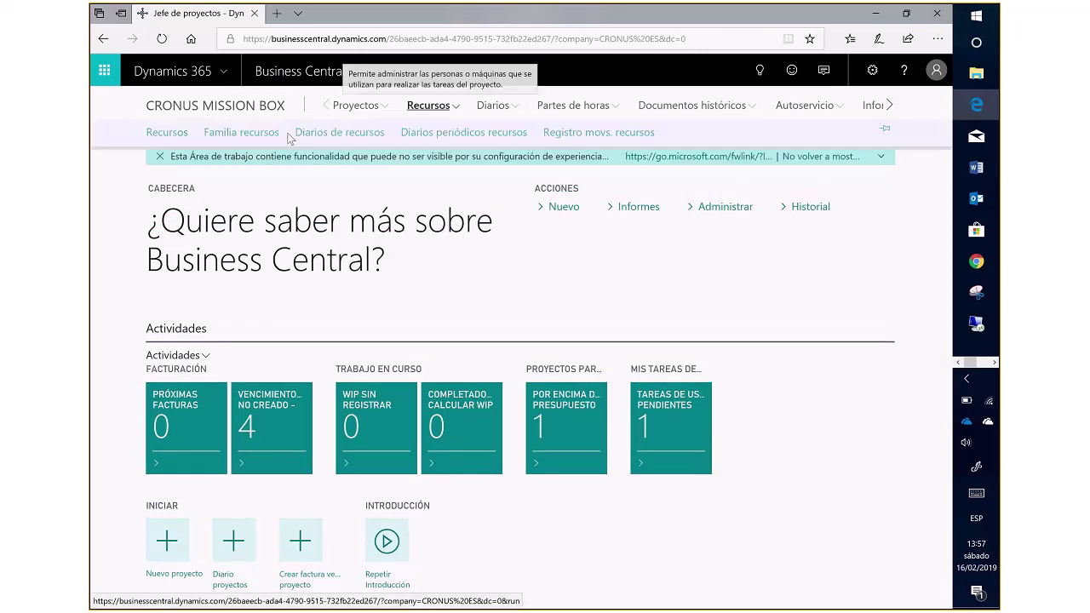
left_click(167, 133)
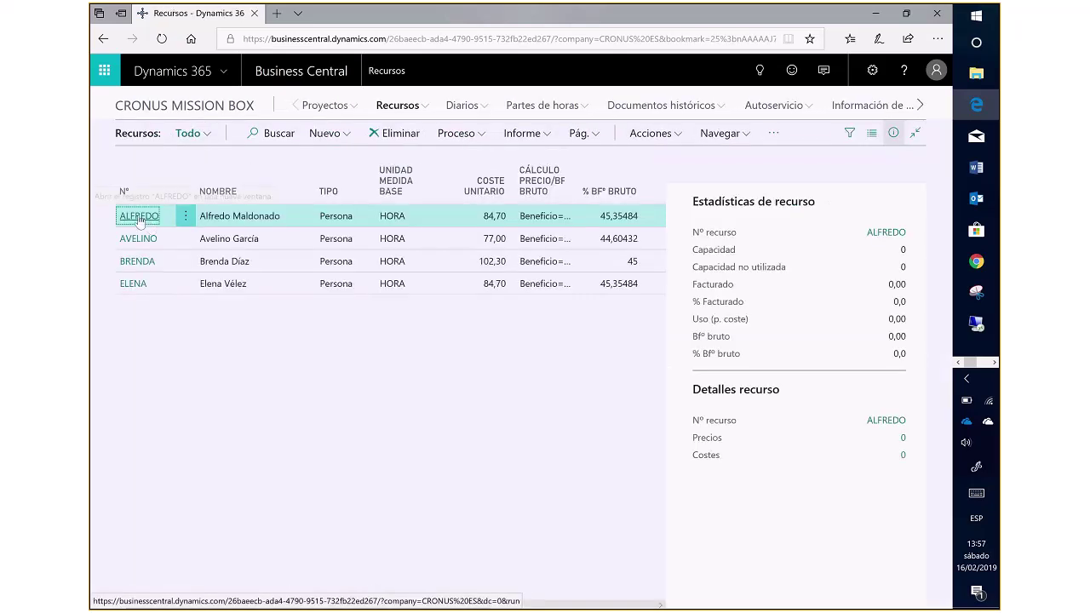
left_click(139, 217)
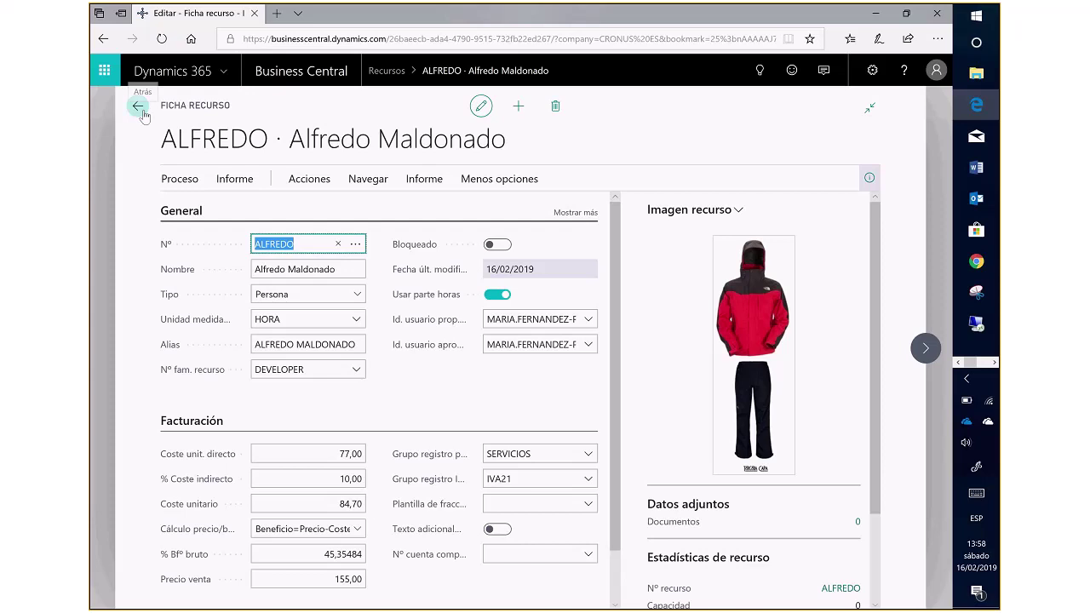
left_click_drag(877, 313, 888, 488)
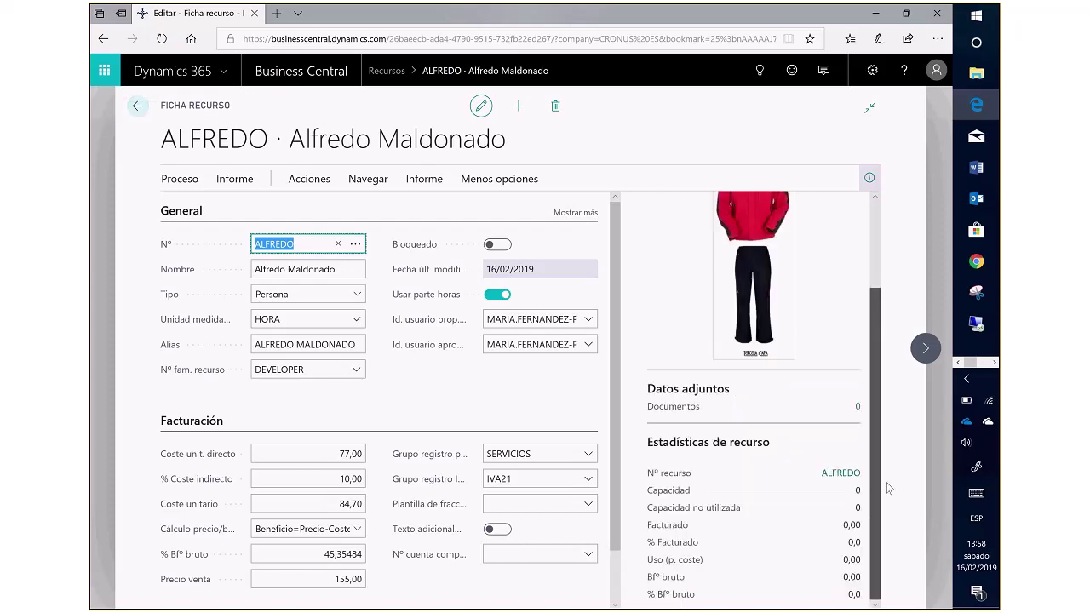
scroll(871, 275, "up", 3)
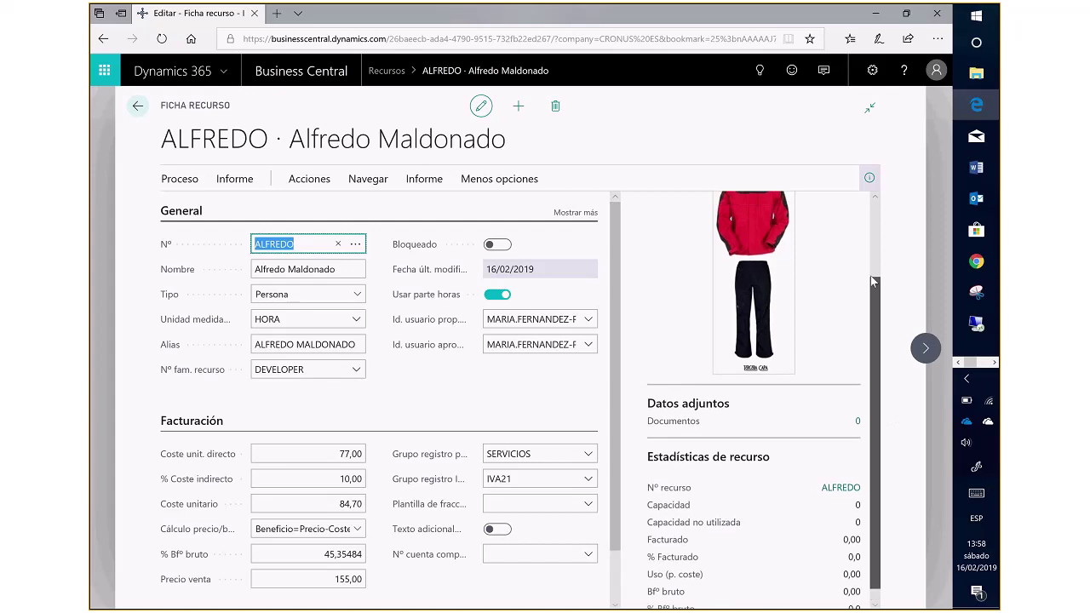
left_click(137, 106)
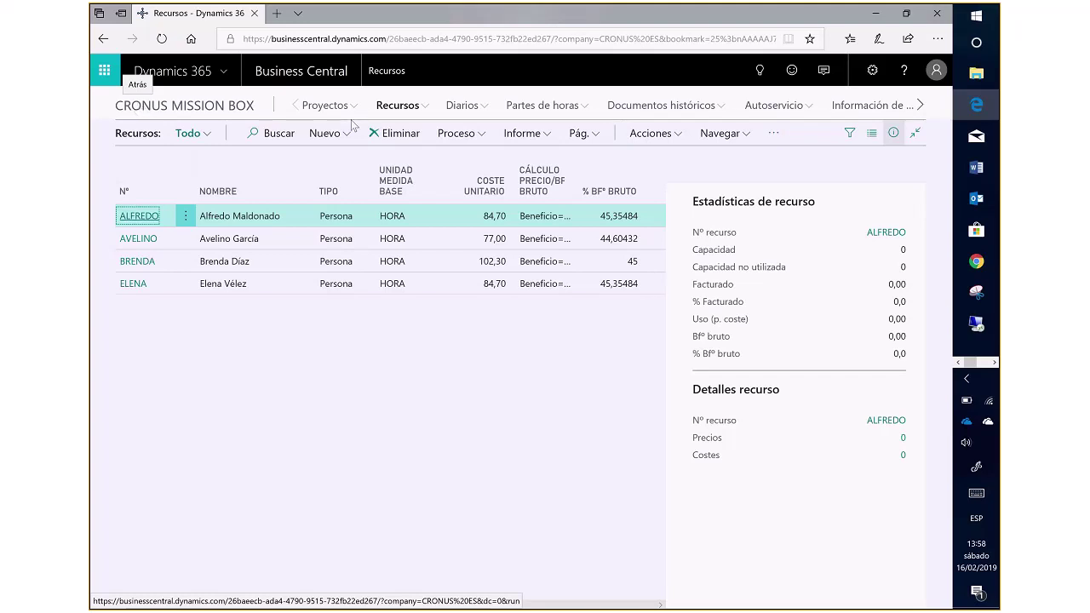
Return to the home page, show the Información section with Mis proyectos, and dismiss the workspace functionality notification.
left_click(199, 109)
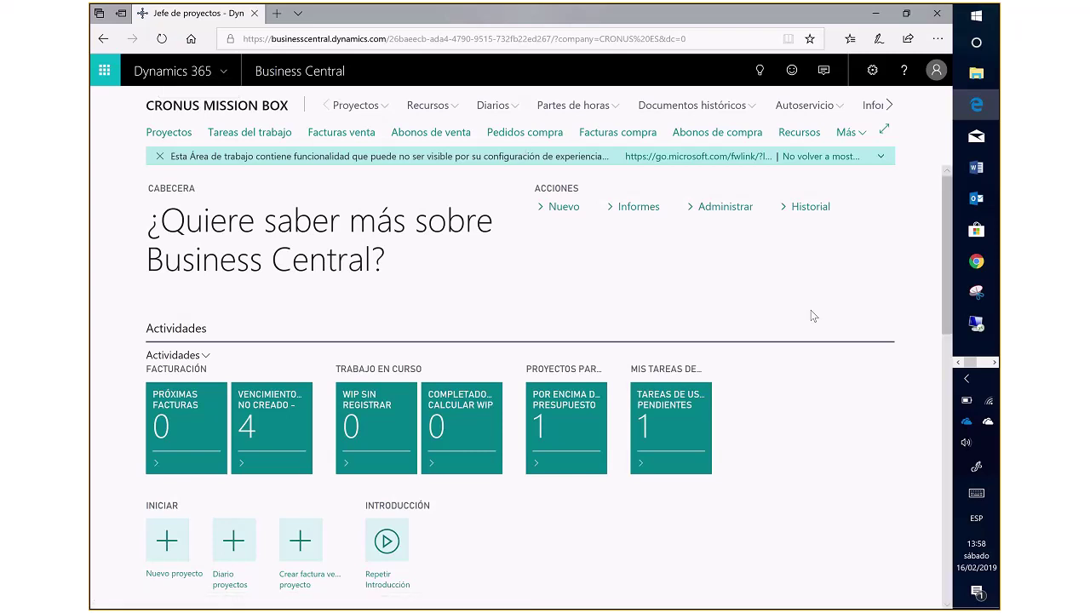
left_click_drag(952, 244, 965, 388)
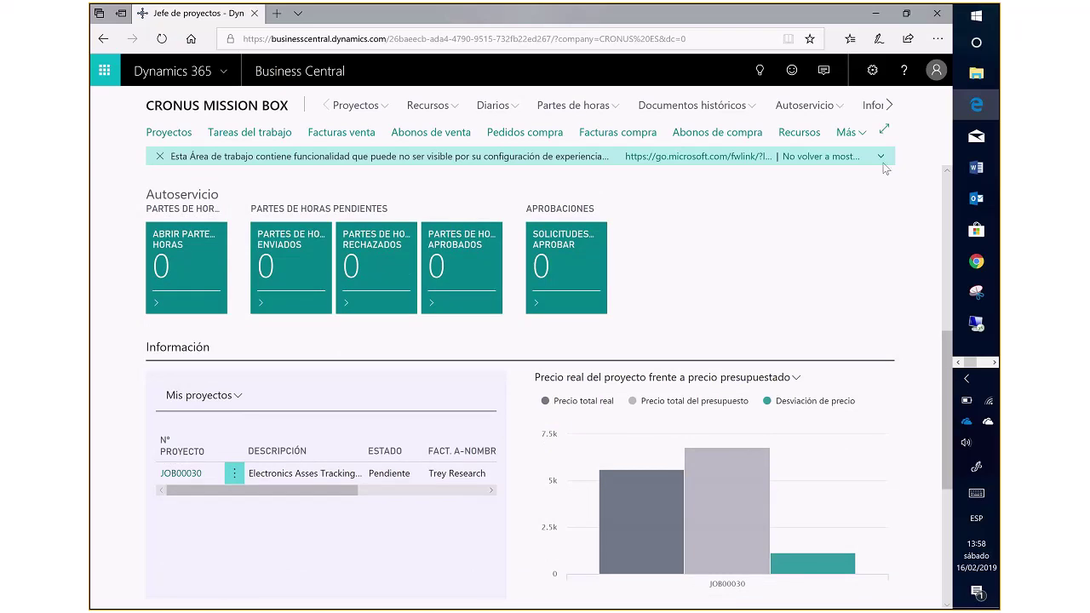
left_click(160, 158)
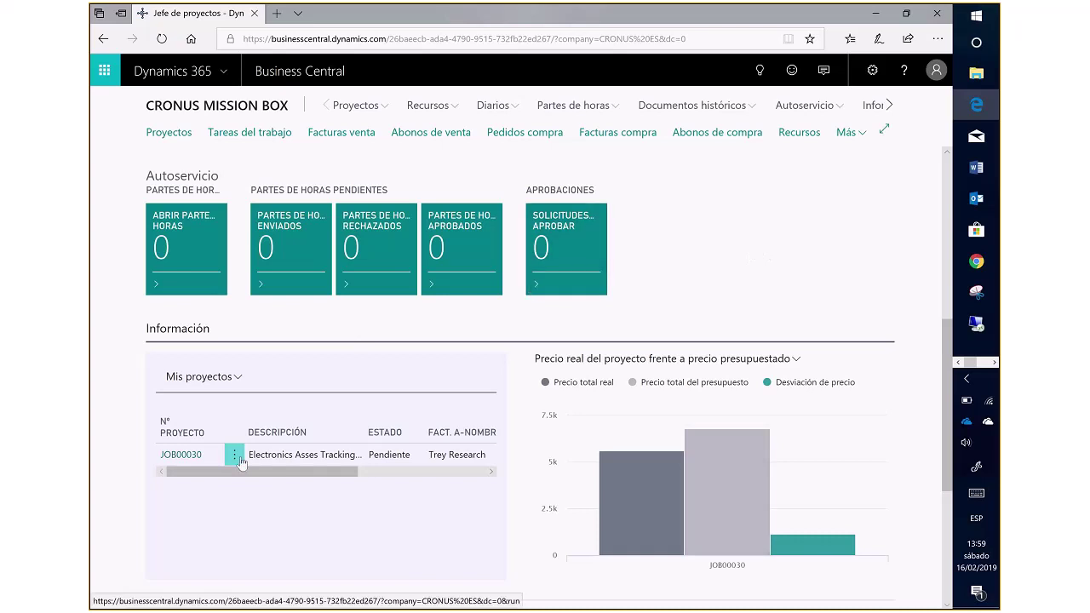
Open the JOB00030 project card from Mis proyectos, review its tasks with their dates, budgets and actual costs, and return to the home page.
left_click(182, 456)
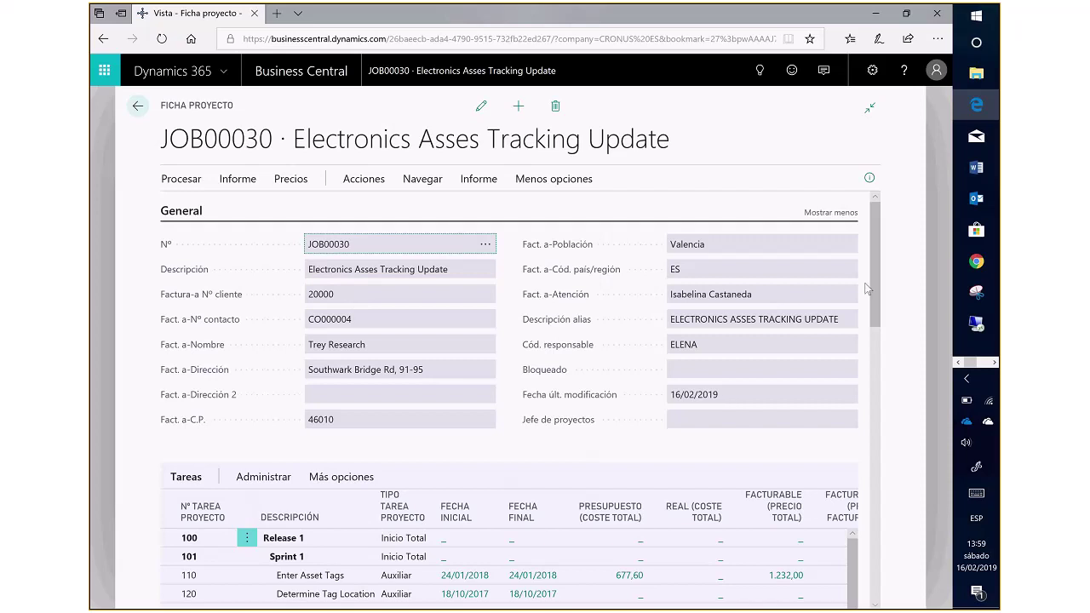
scroll(879, 305, "down", 1)
left_click_drag(879, 305, 880, 374)
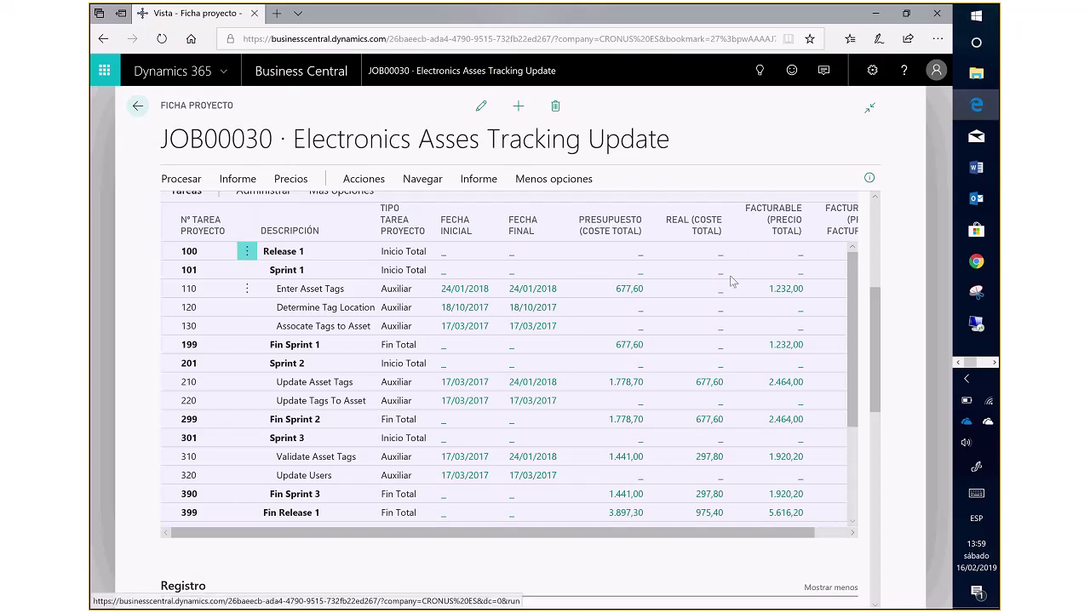
scroll(852, 389, "down", 2)
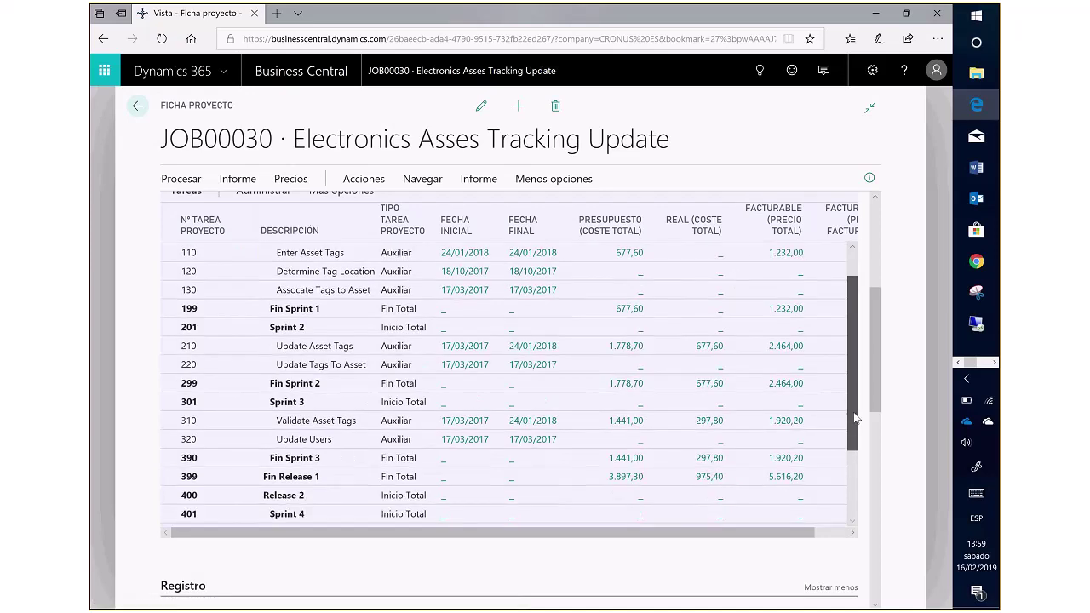
scroll(858, 375, "up", 2)
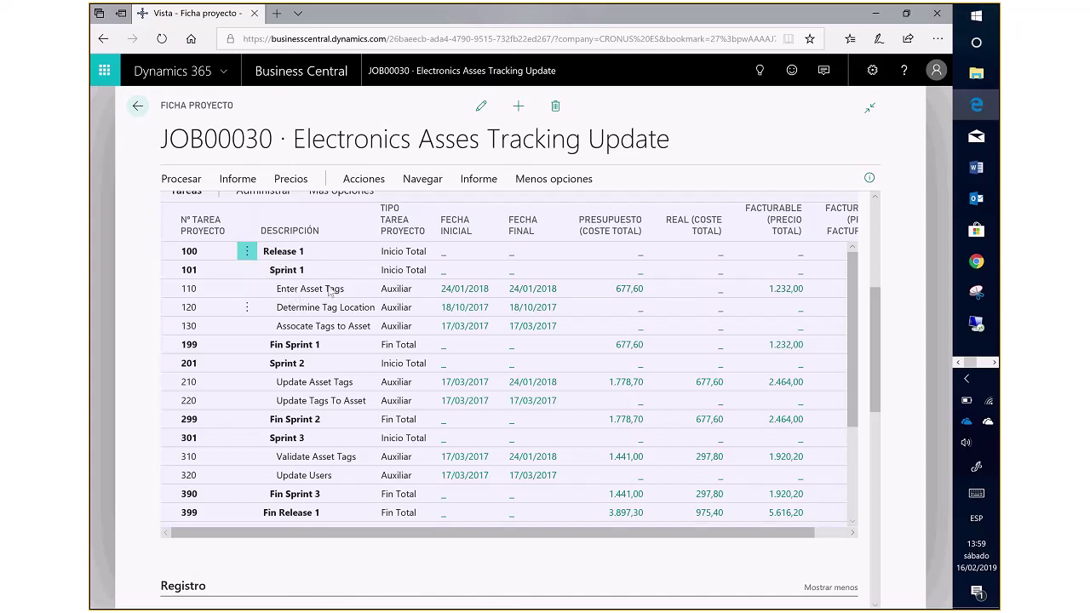
left_click(137, 107)
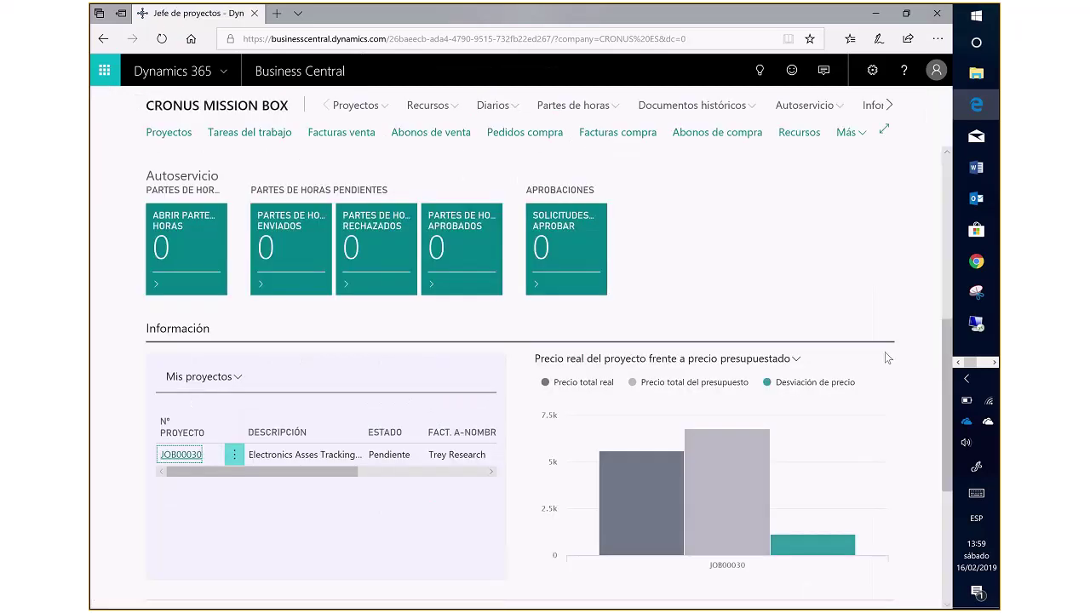
Review the project manager home page again, covering the activity tiles, the Autoservicio tiles and the Información charts.
left_click_drag(948, 402, 953, 213)
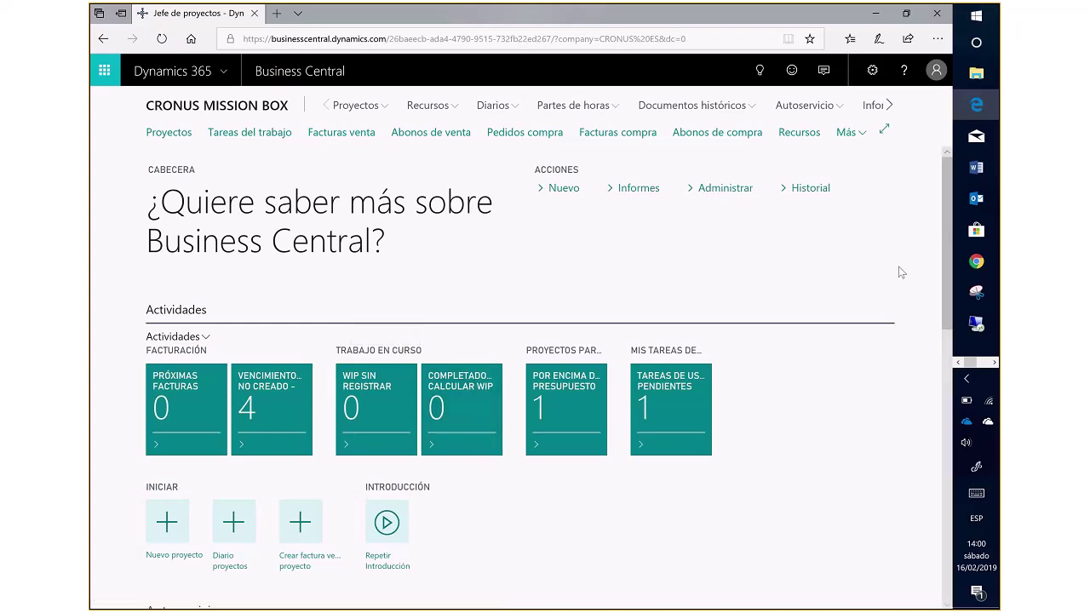
left_click_drag(953, 287, 953, 251)
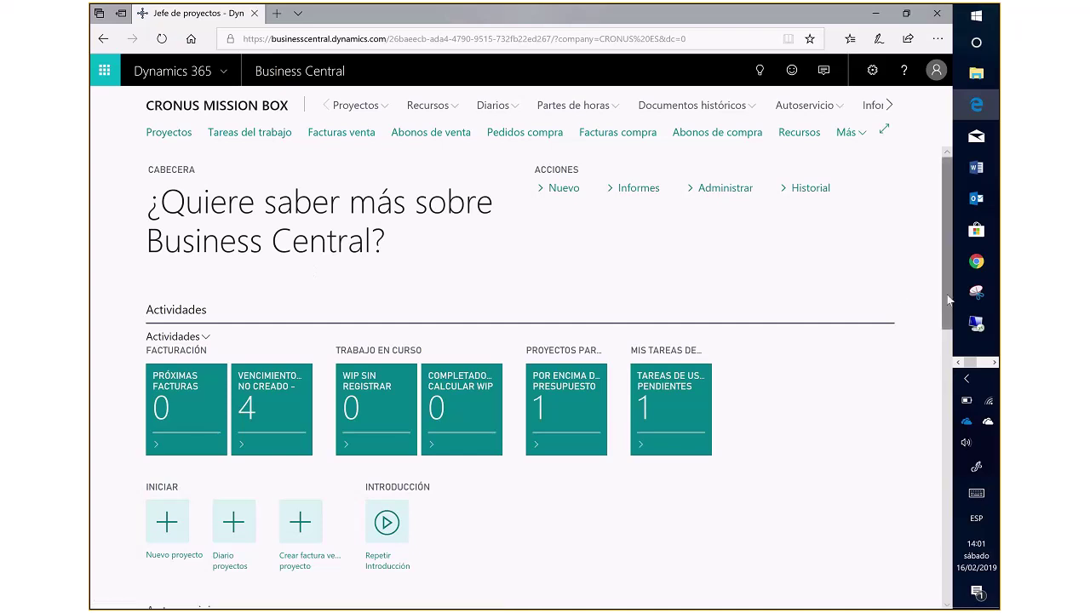
left_click_drag(949, 298, 954, 375)
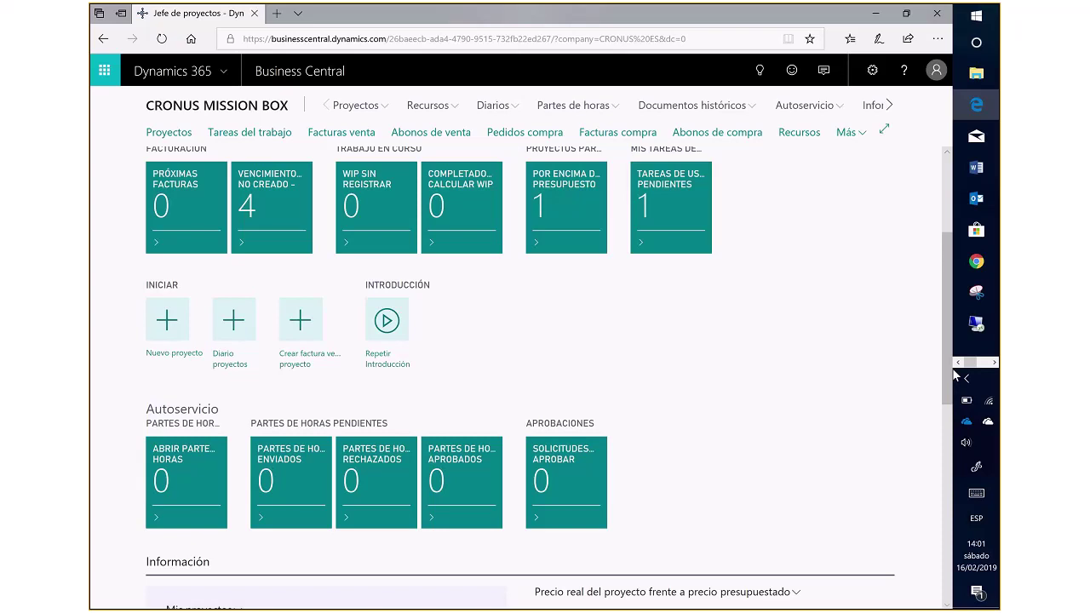
left_click(547, 236)
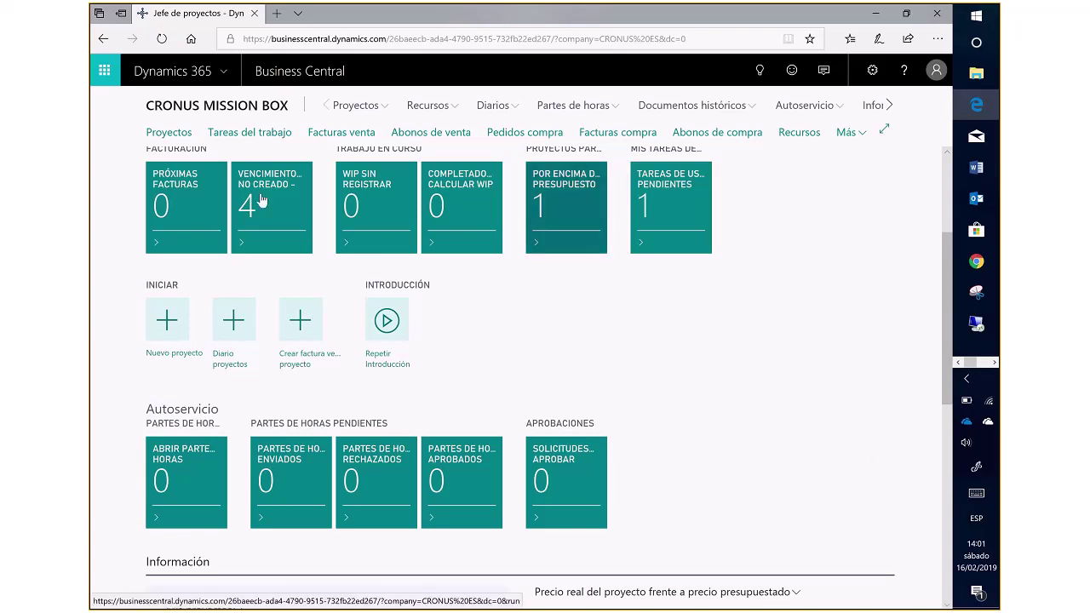
left_click(175, 190)
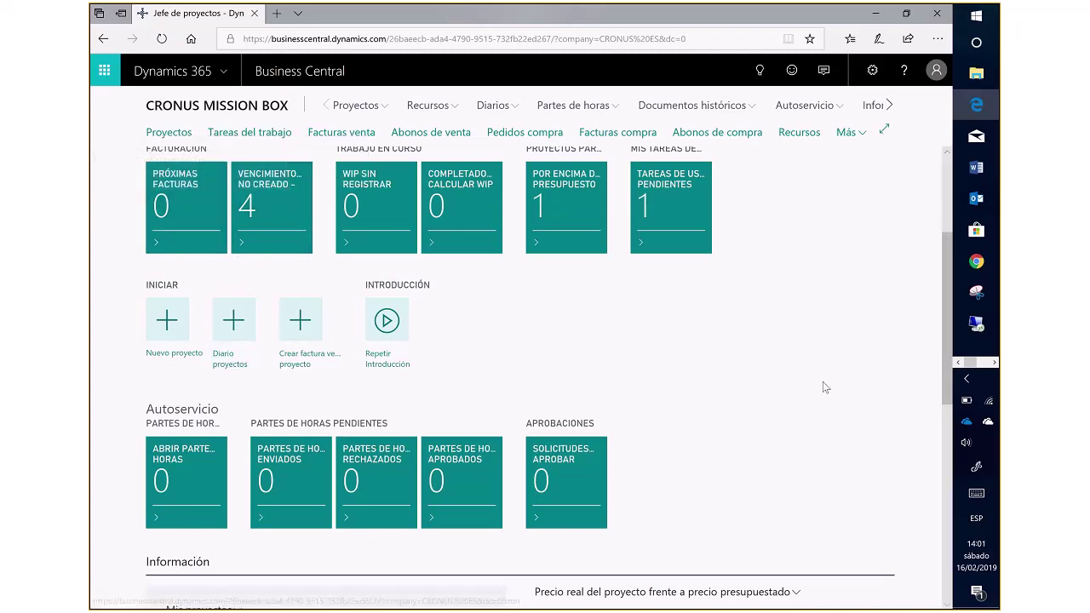
scroll(945, 337, "down", 4)
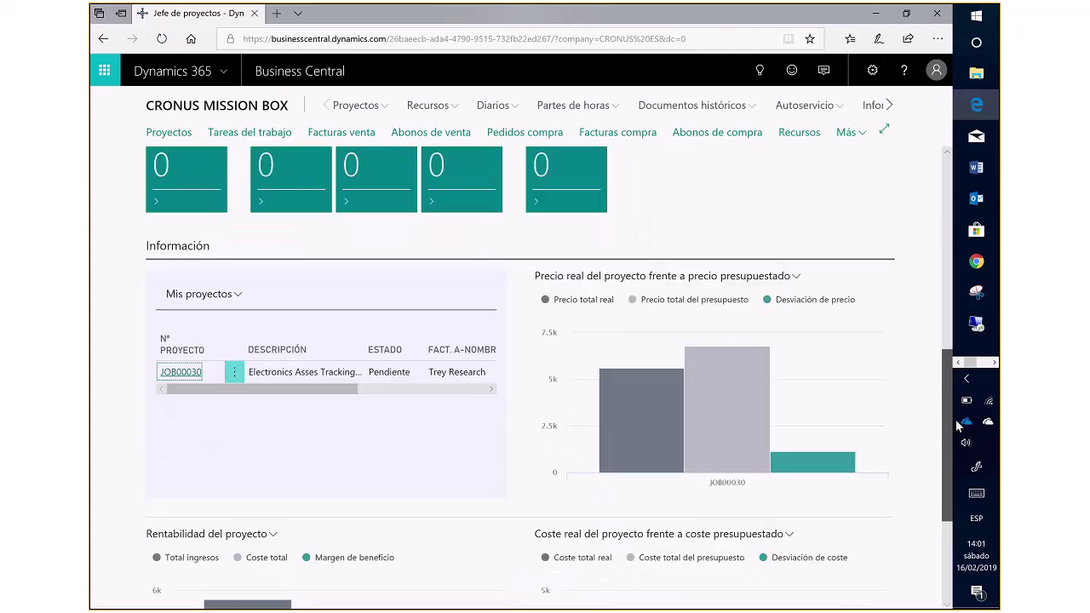
left_click_drag(957, 426, 967, 249)
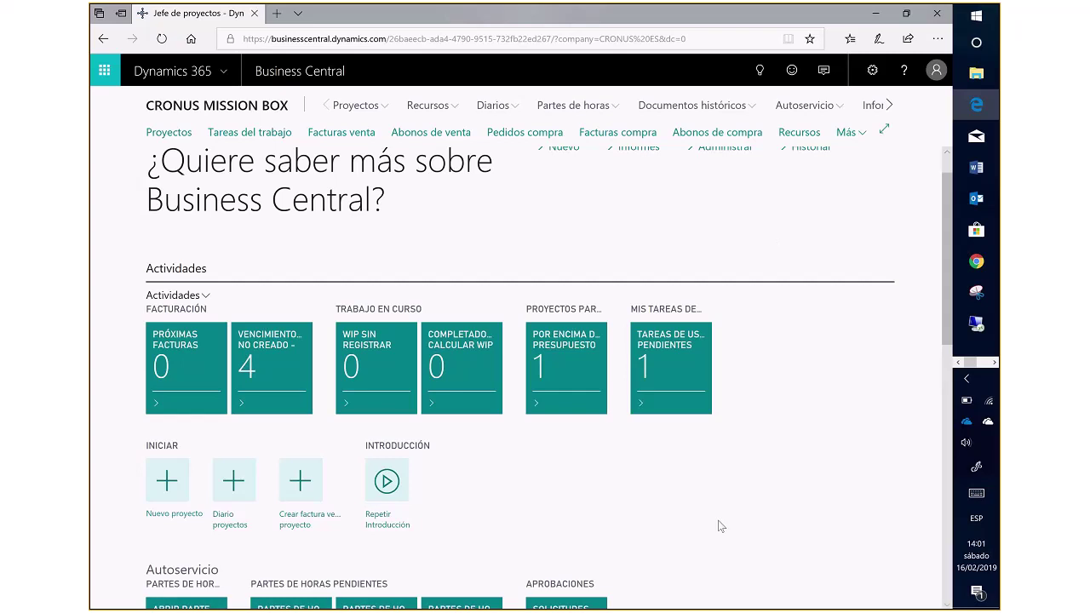
Switch to the ongoing Skype Empresarial call window.
left_click(996, 362)
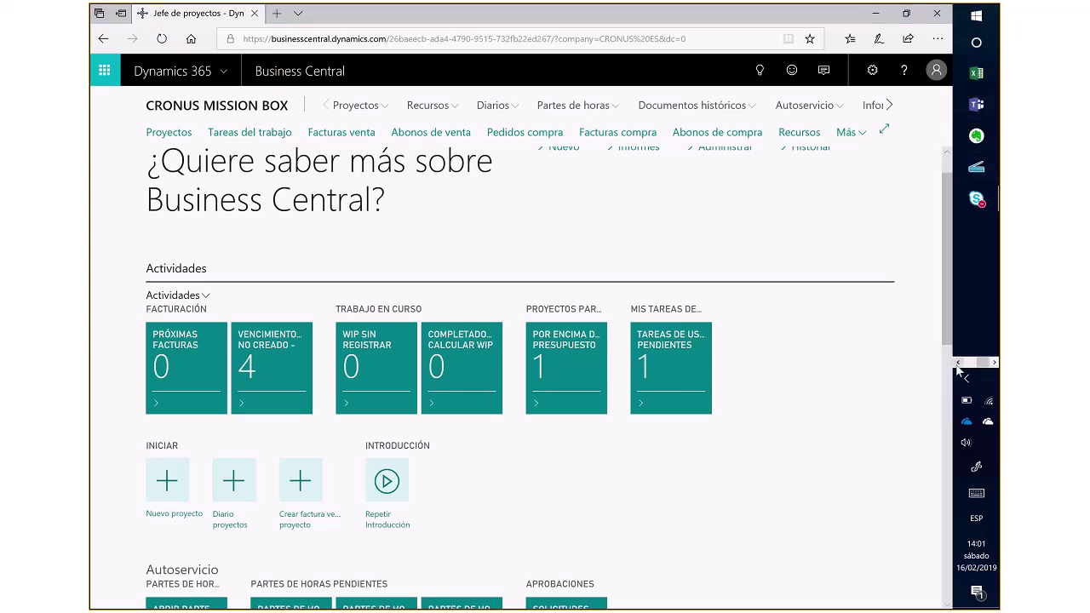
left_click(959, 363)
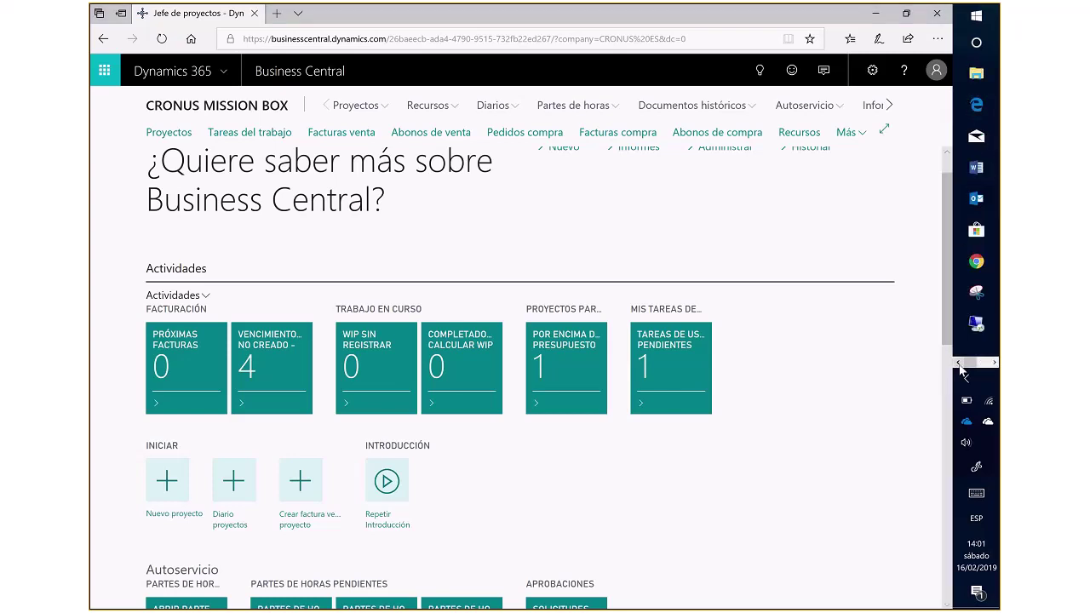
left_click(996, 363)
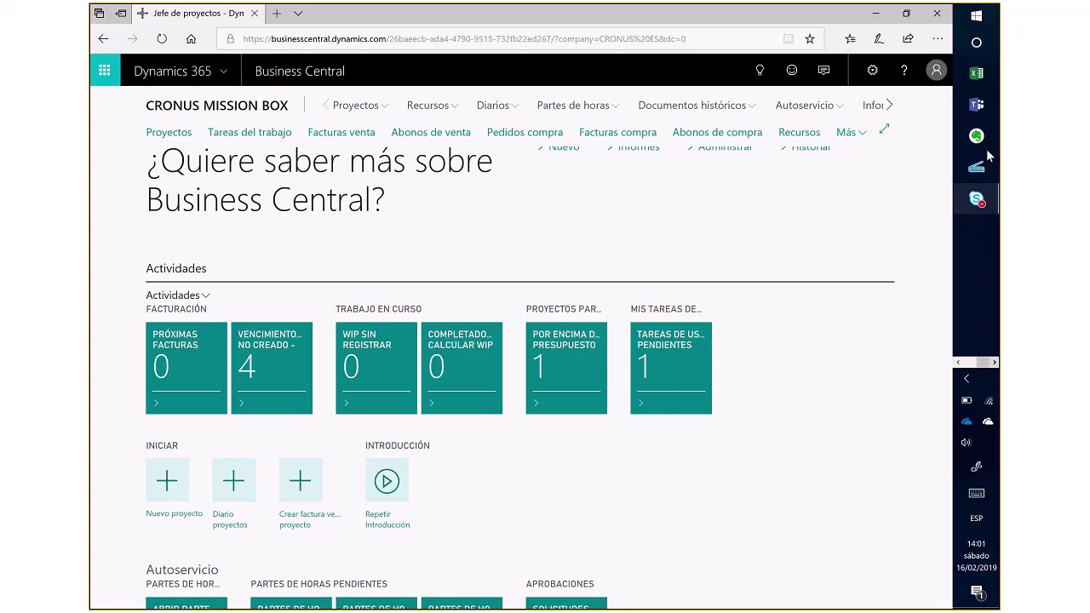
mouse_move(978, 199)
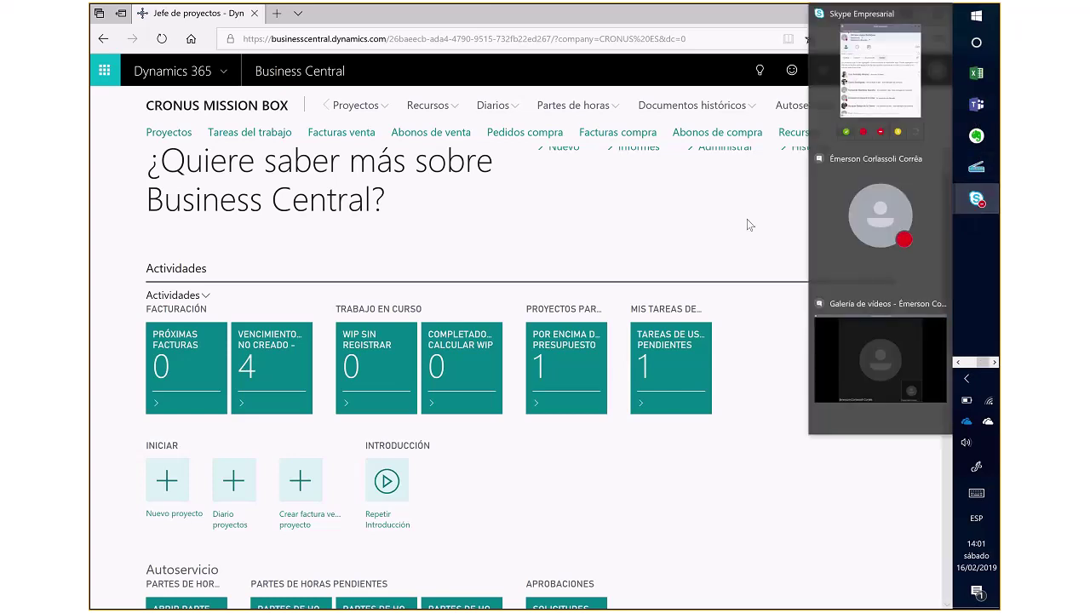
left_click(860, 264)
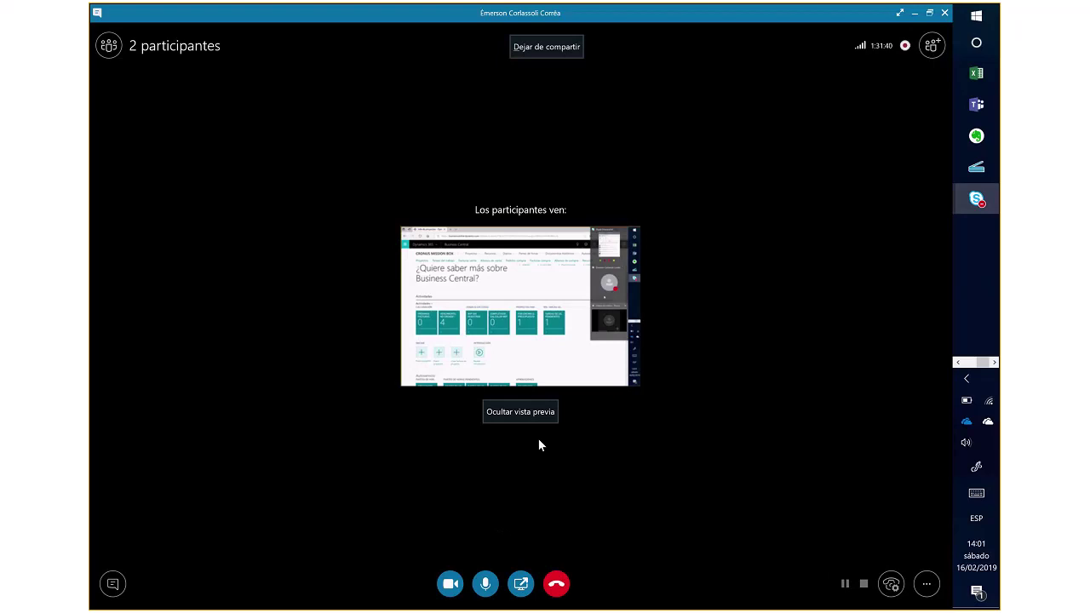
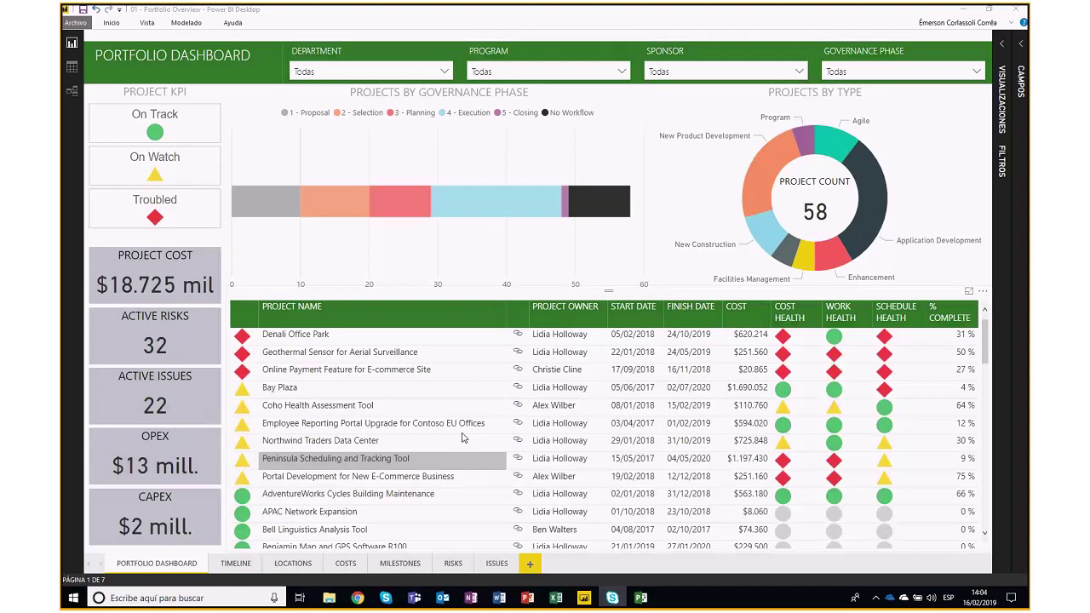
Look through the whole project list on the Portfolio Dashboard page of the Power BI Desktop report.
scroll(394, 447, "down", 3)
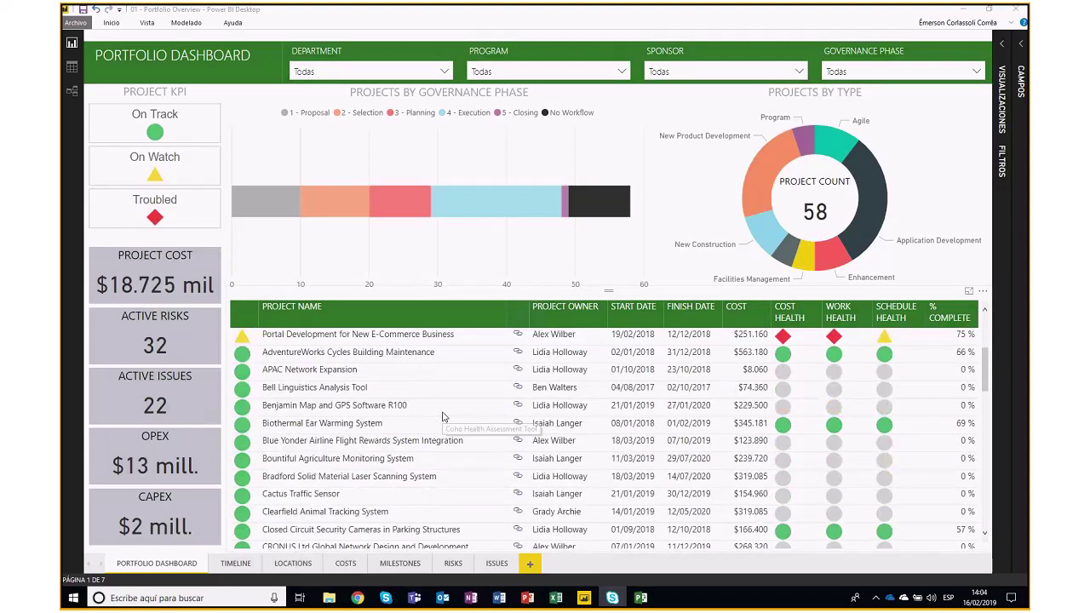
scroll(443, 418, "down", 2)
scroll(442, 417, "down", 10)
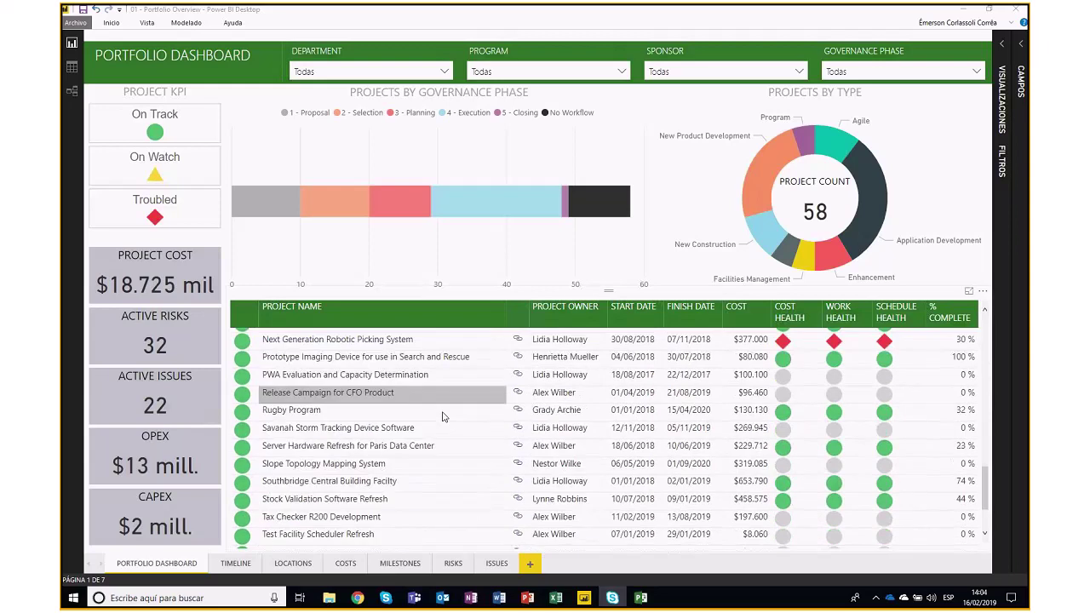
scroll(443, 417, "up", 15)
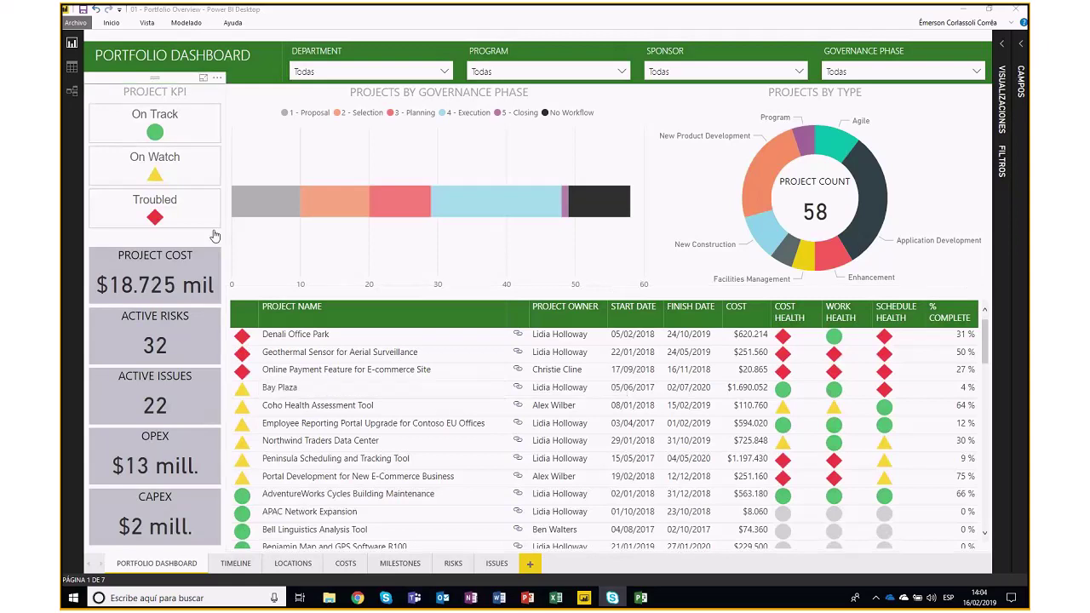
Filter the portfolio dashboard to On Track projects, and look through the filtered list with its cost, work and schedule health.
left_click(158, 122)
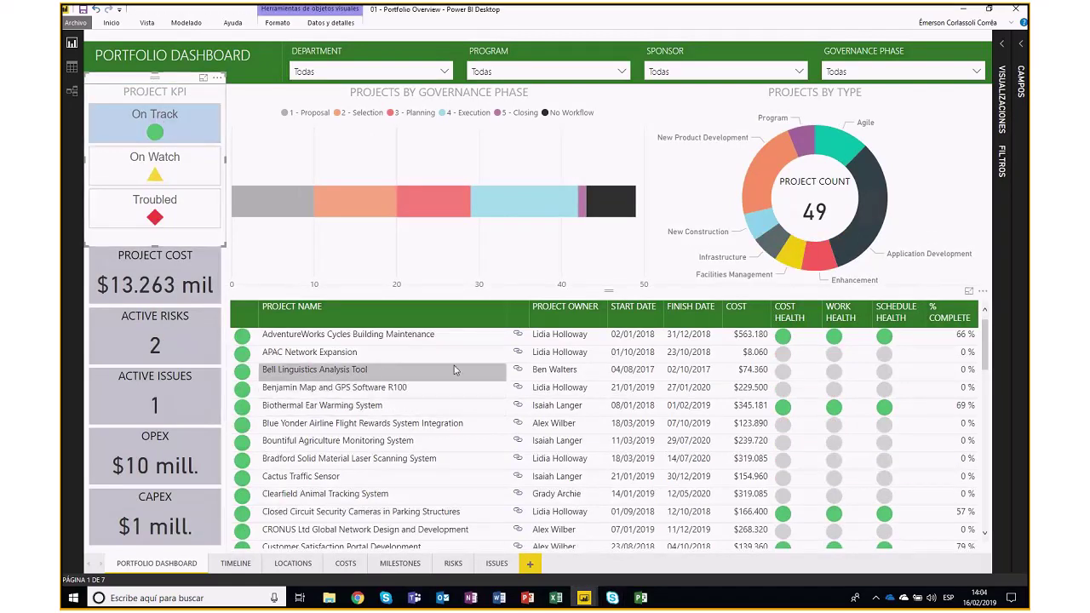
scroll(450, 372, "down", 1)
scroll(449, 372, "down", 3)
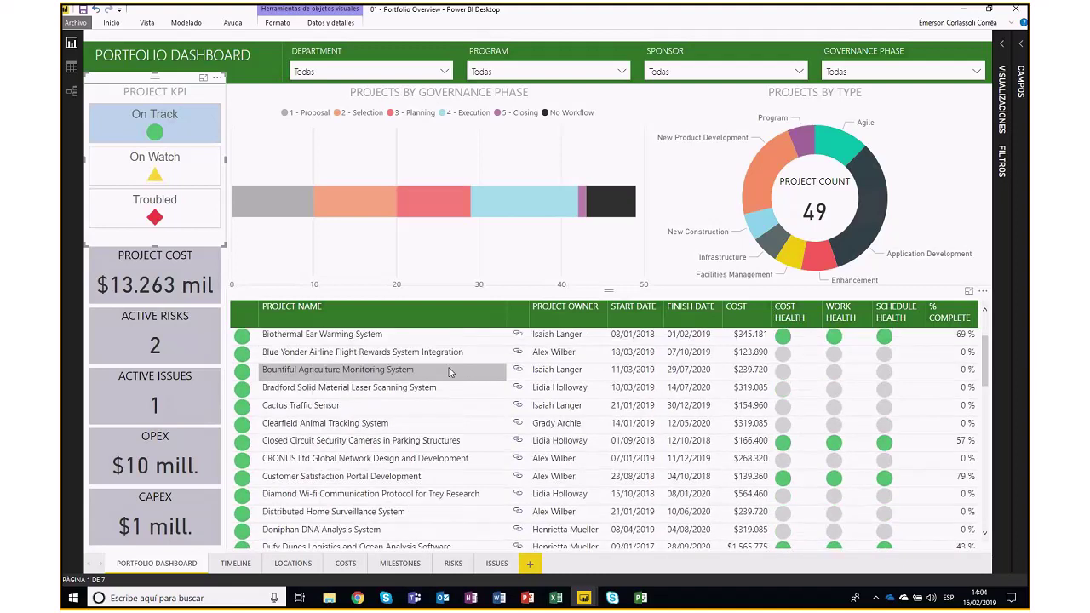
scroll(449, 373, "up", 3)
scroll(450, 375, "down", 10)
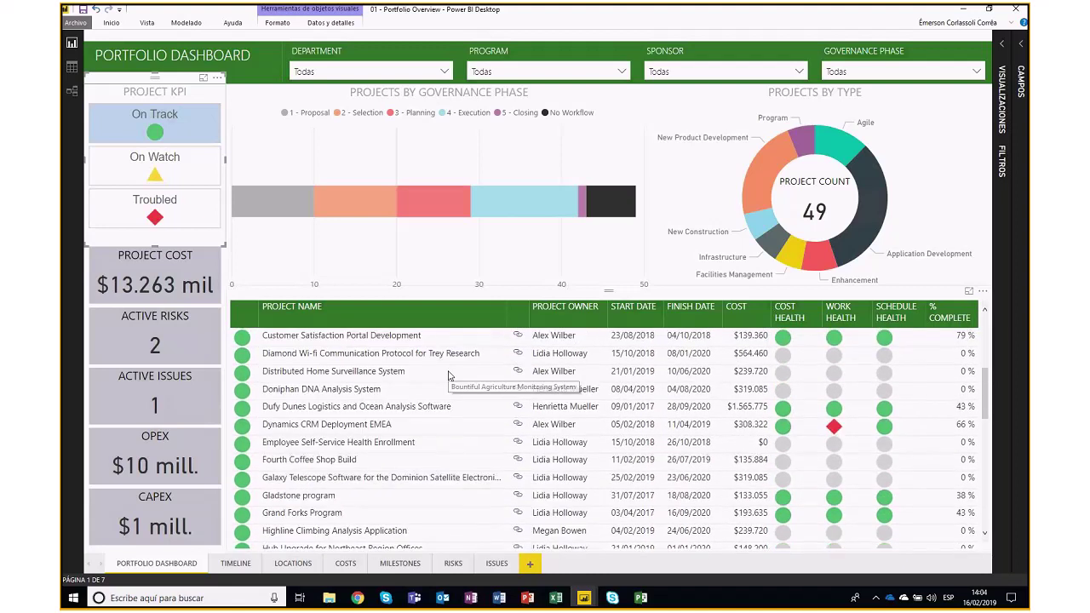
scroll(398, 404, "up", 10)
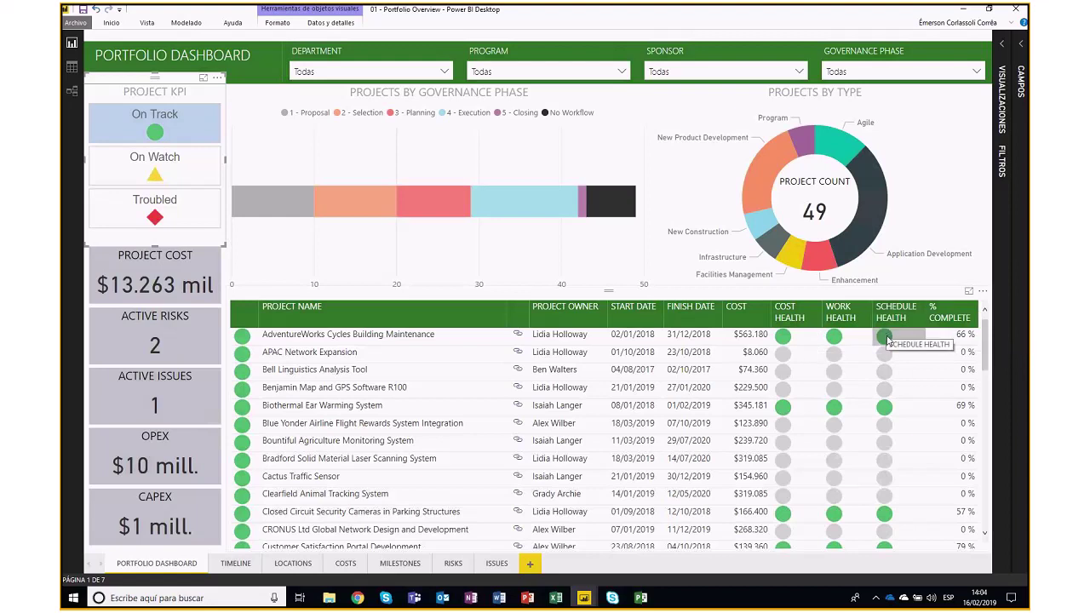
Try combinations of the On Track, On Watch and Troubled KPI filters, ending with only On Watch projects shown.
left_click(156, 168)
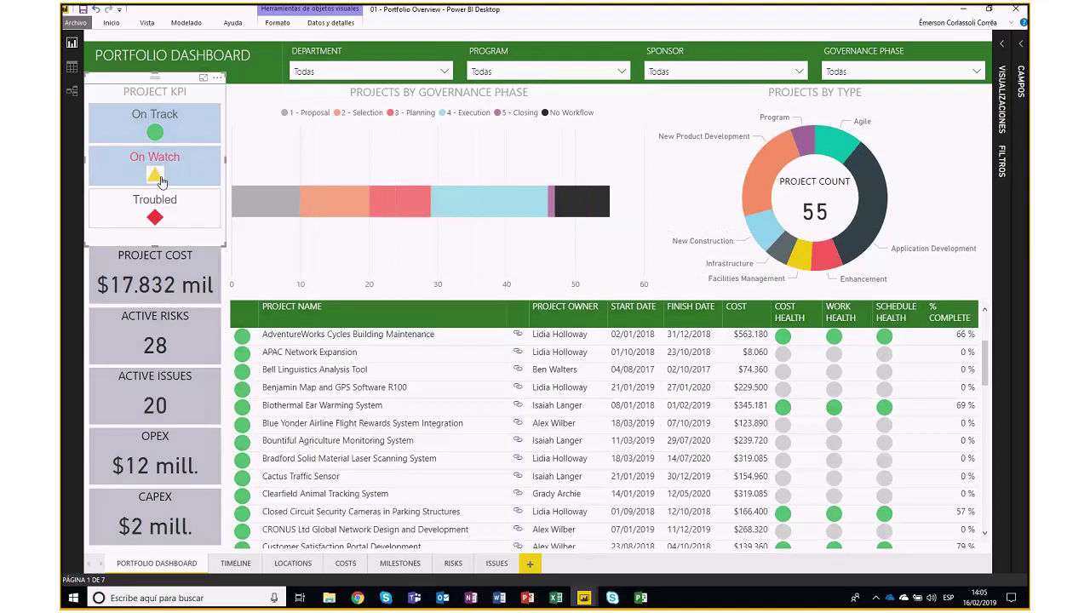
left_click(161, 182)
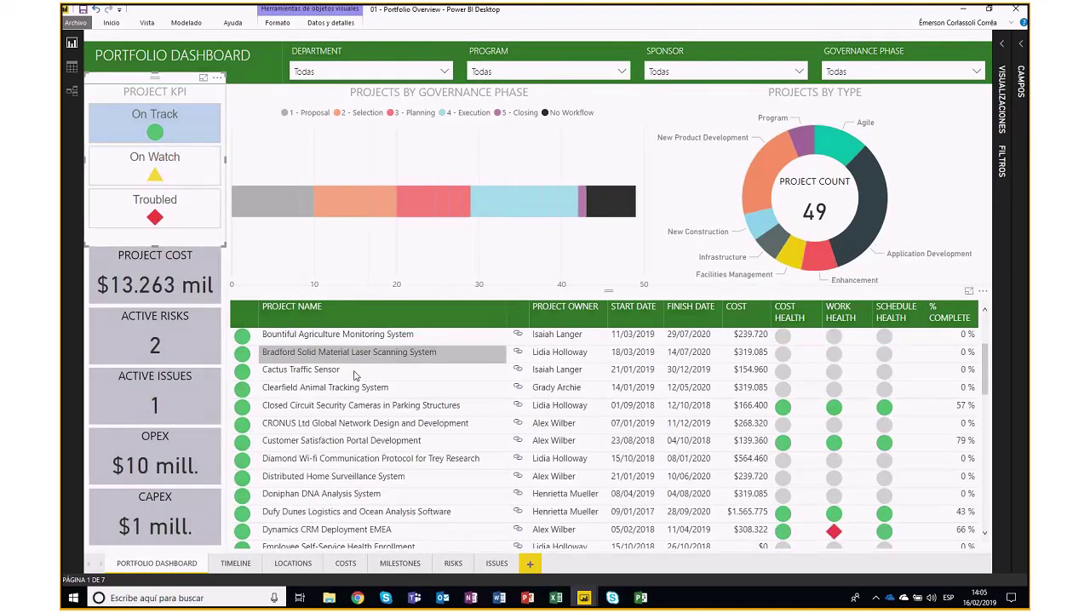
left_click(154, 164)
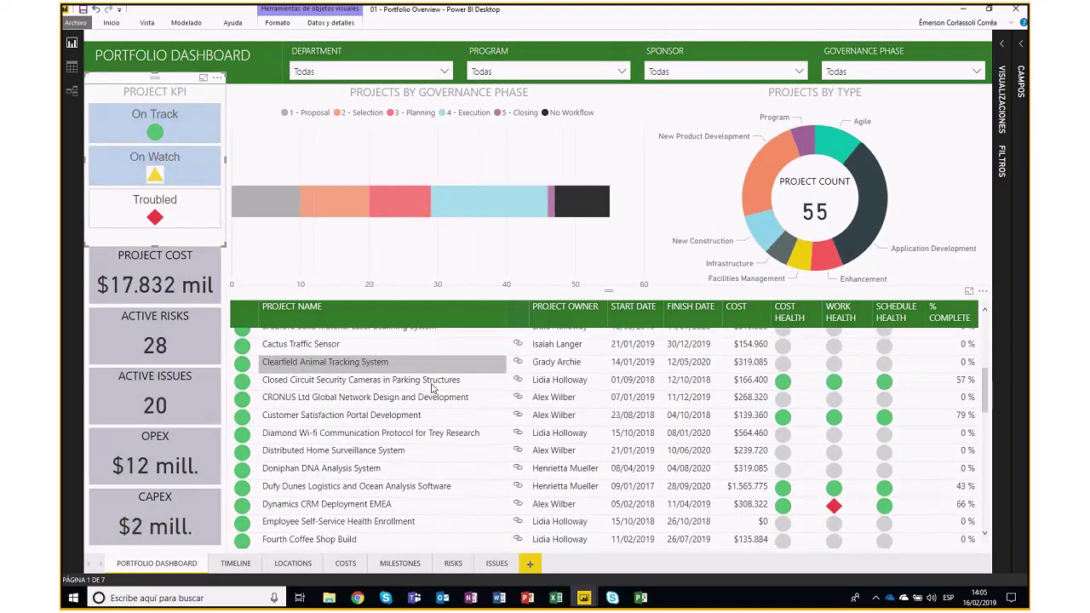
left_click(156, 208)
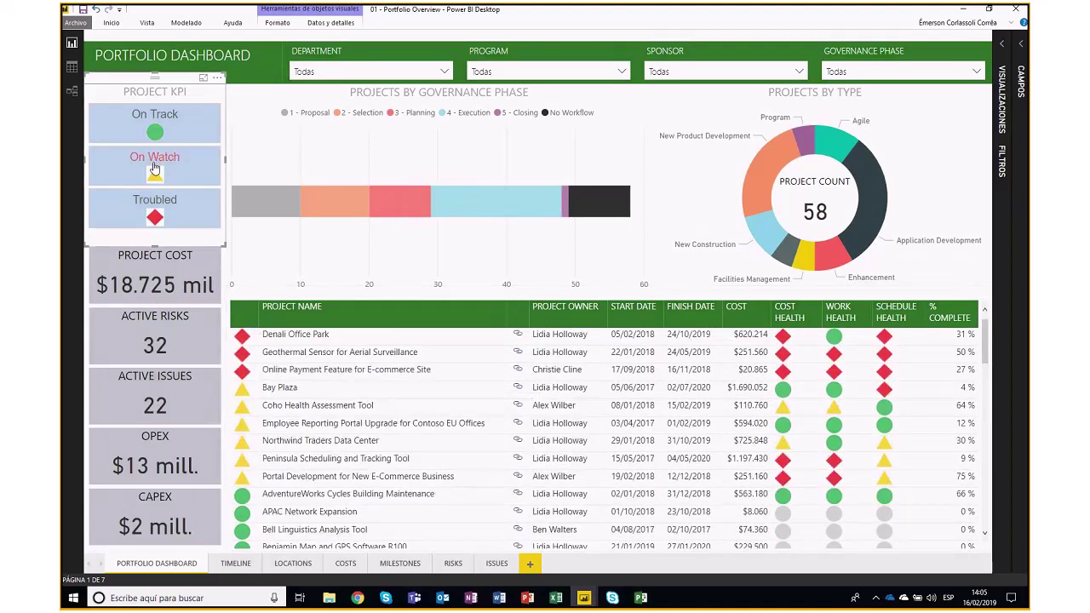
left_click(164, 113, "ctrl")
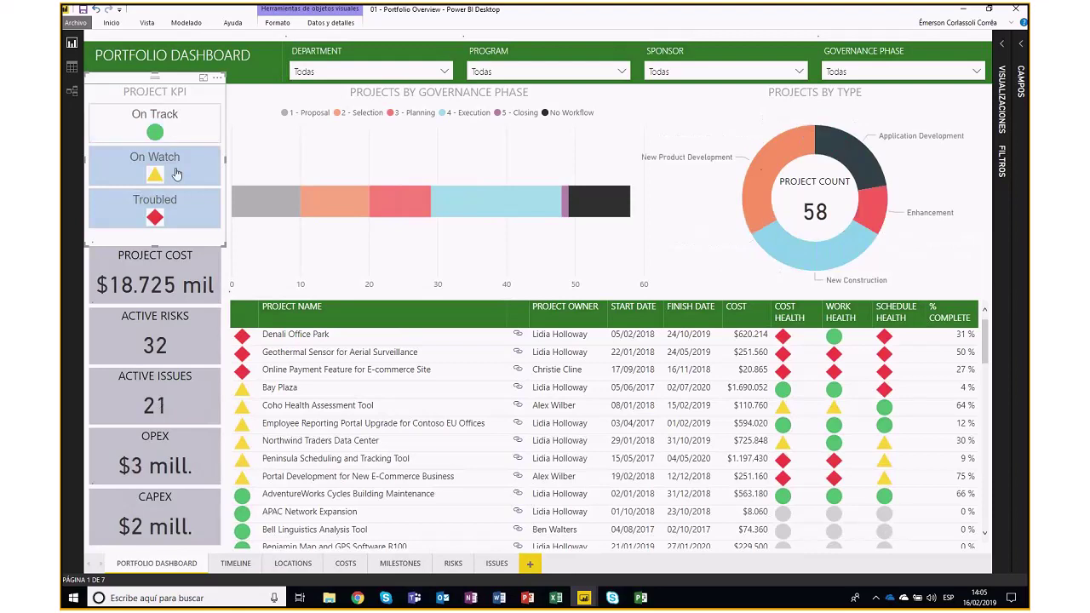
left_click(166, 203, "ctrl")
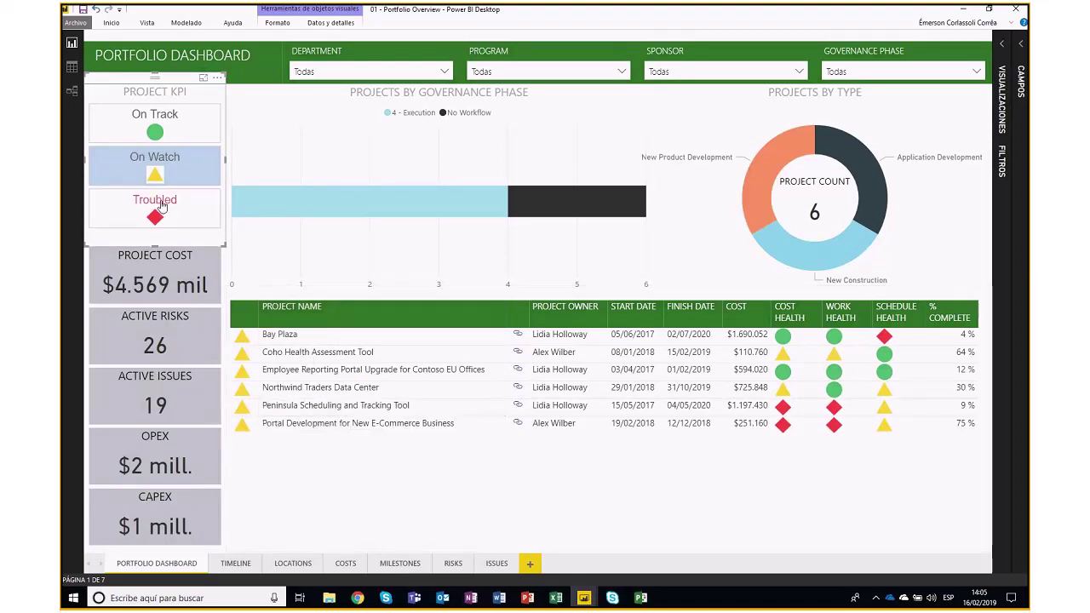
Show only Troubled projects to check their health indicators, and clear the project KPI filter.
left_click(151, 160)
left_click(154, 204)
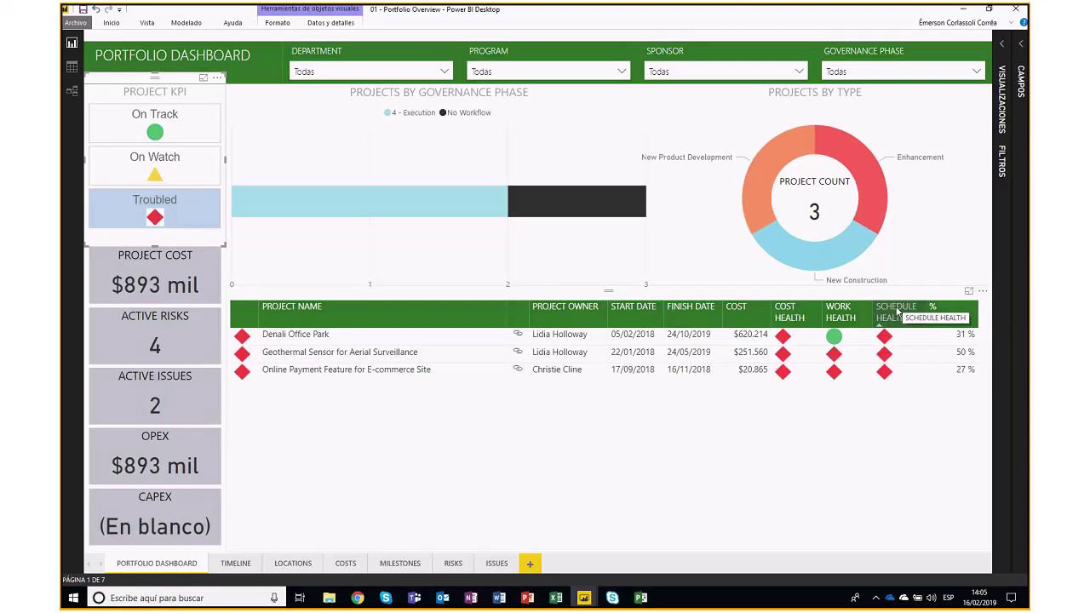
left_click(167, 208)
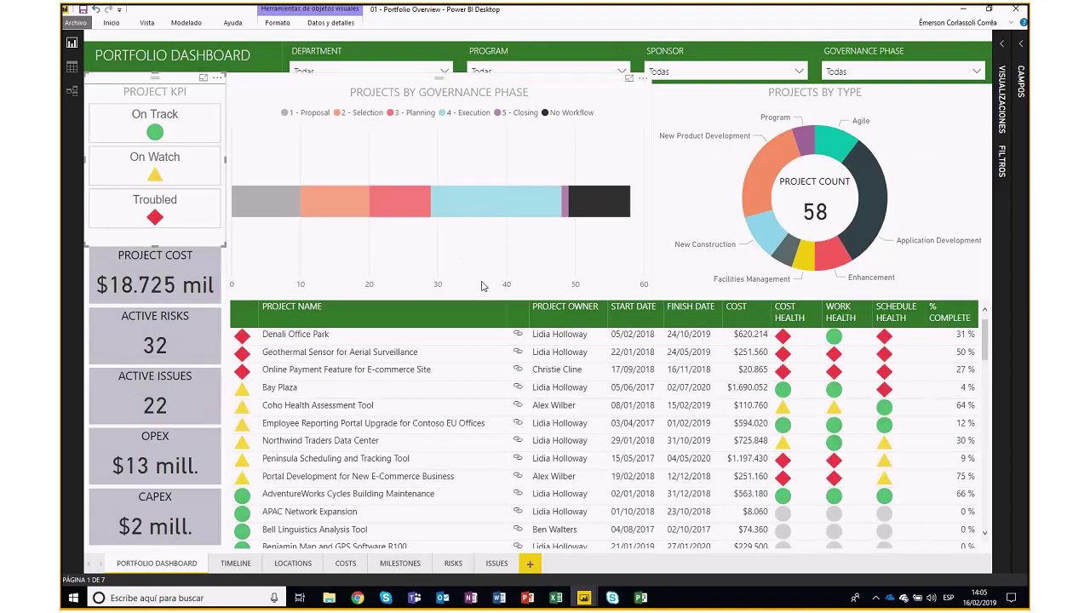
Filter the dashboard to the Information Technology department, and look through its project list.
left_click(424, 71)
left_click(332, 102)
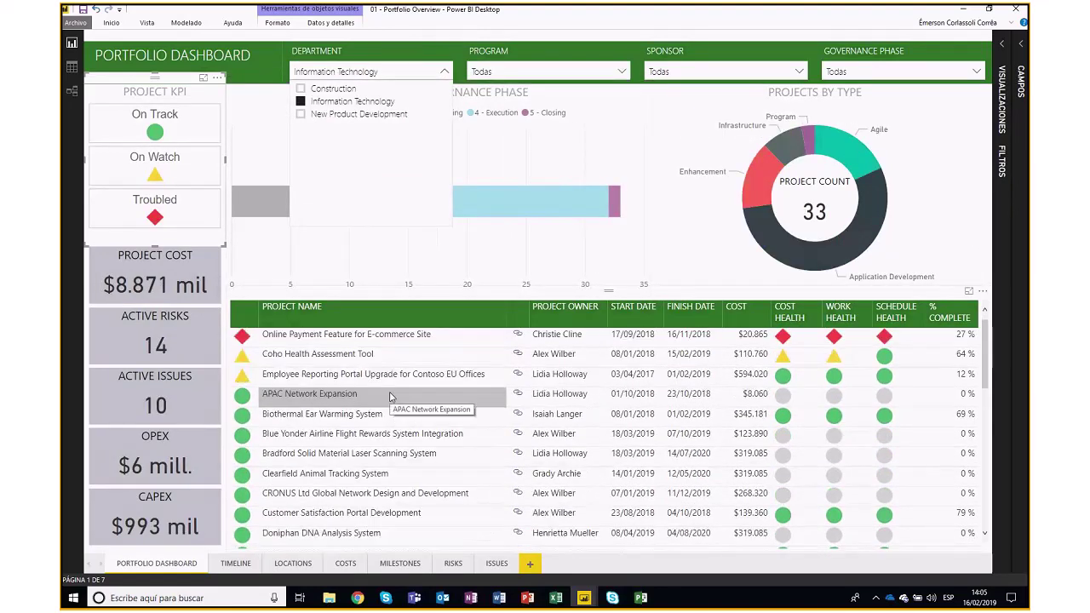
scroll(390, 397, "down", 6)
scroll(390, 397, "down", 3)
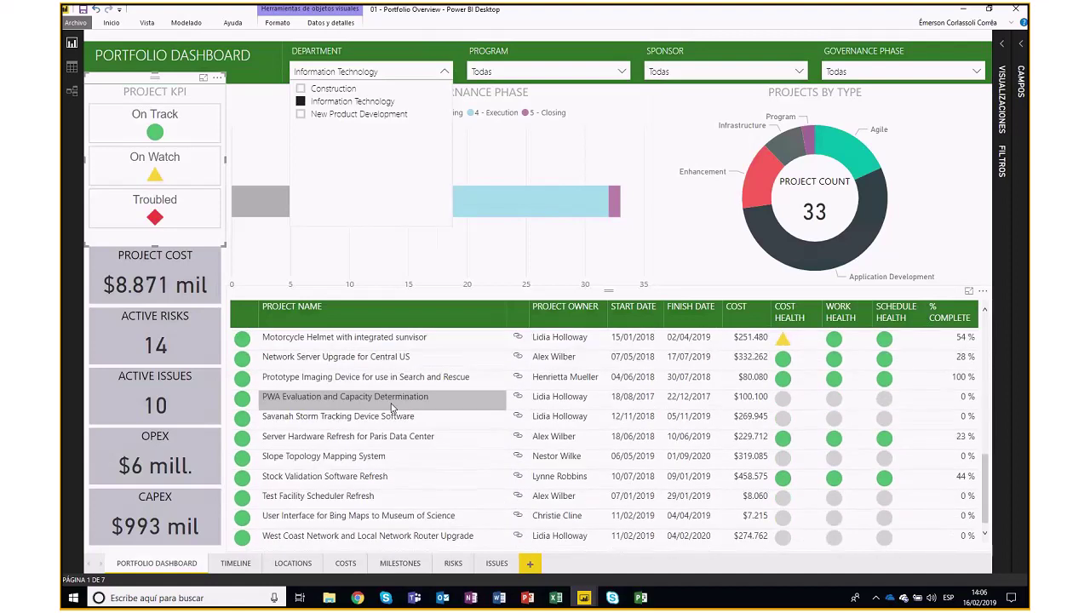
Clear the Information Technology department filter, and view the available program and sponsor filter options.
scroll(390, 409, "up", 9)
left_click(324, 103)
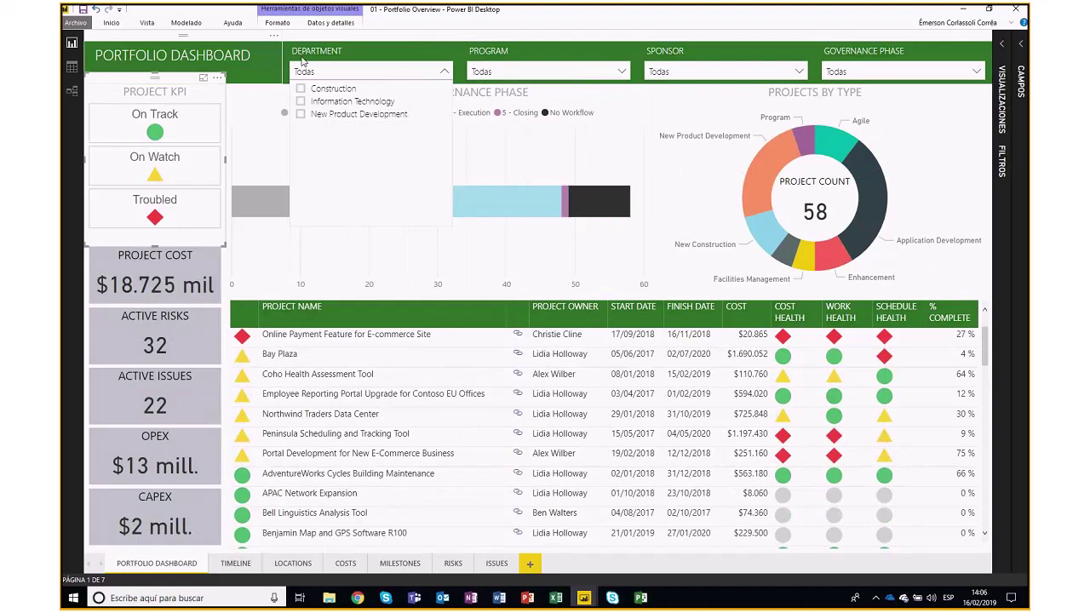
left_click(618, 71)
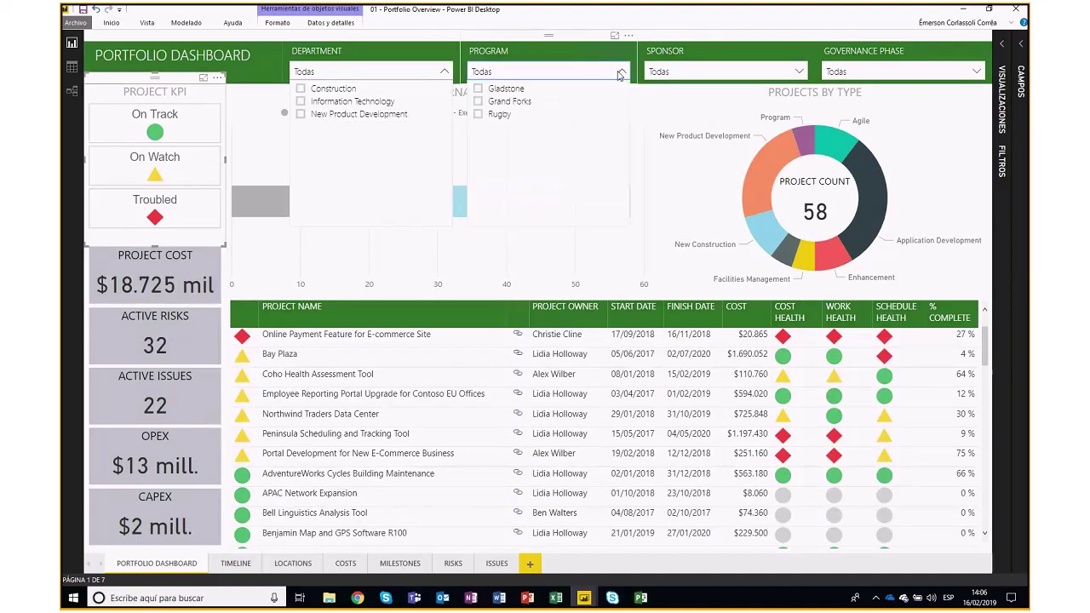
left_click(790, 72)
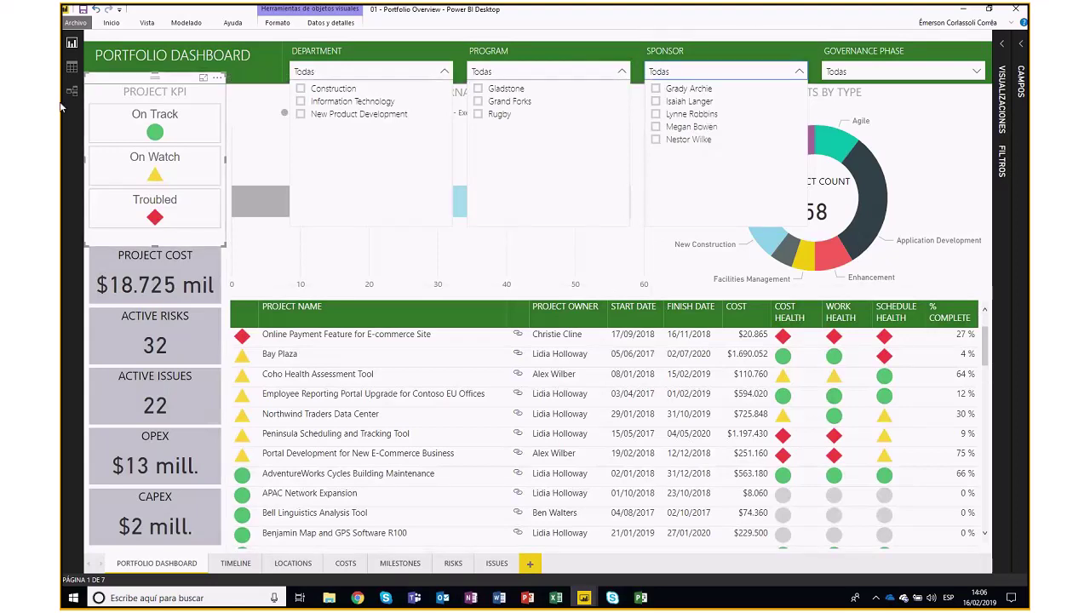
left_click(228, 273)
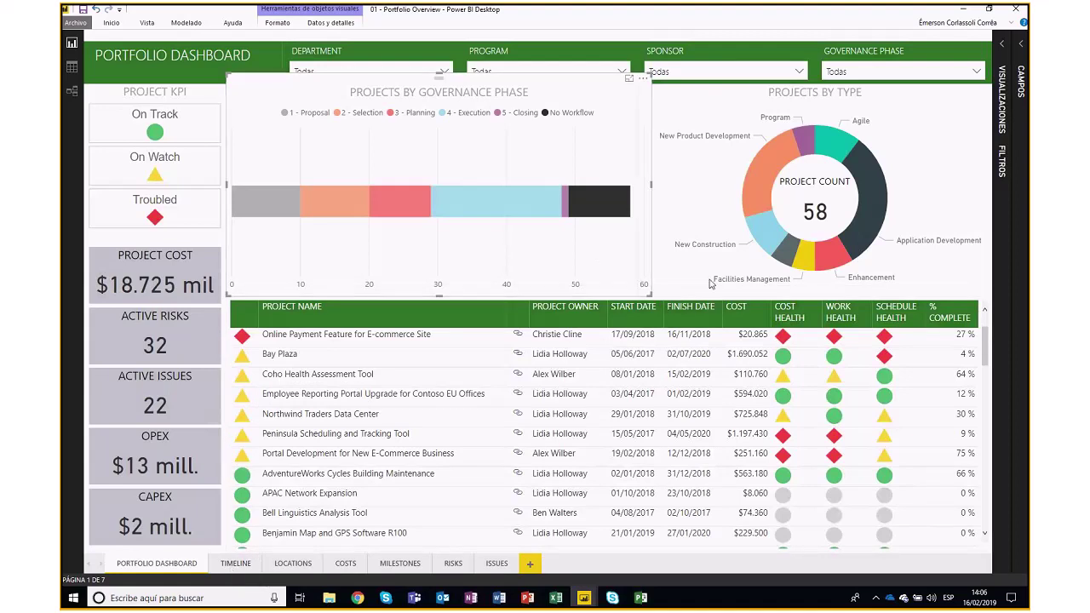
Filter the dashboard by the Agile and New Product Development project types in turn, review their projects, and clear the selection.
left_click(835, 139)
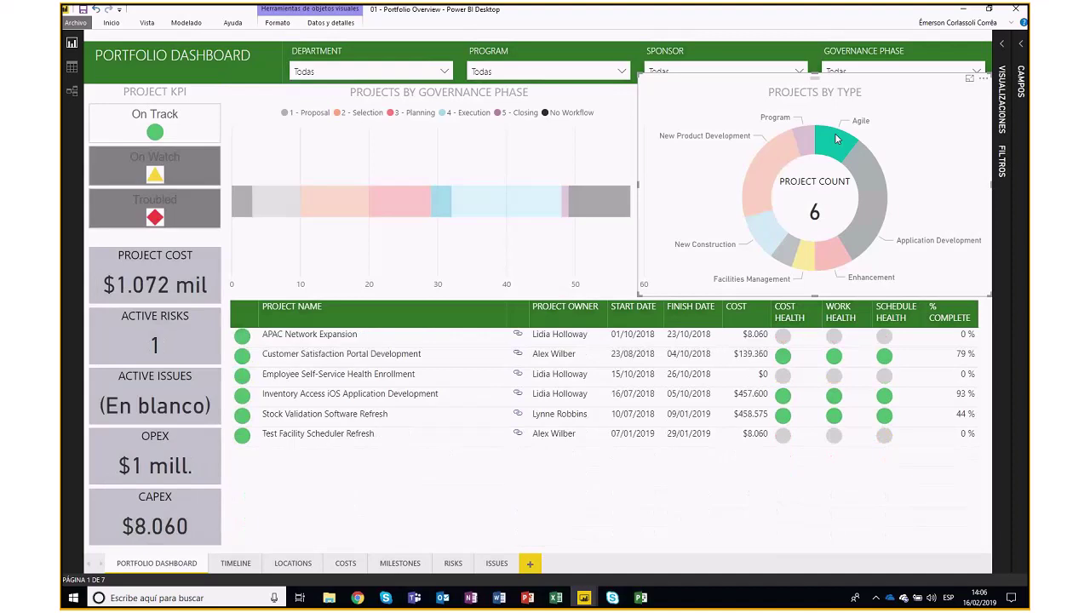
left_click(836, 139)
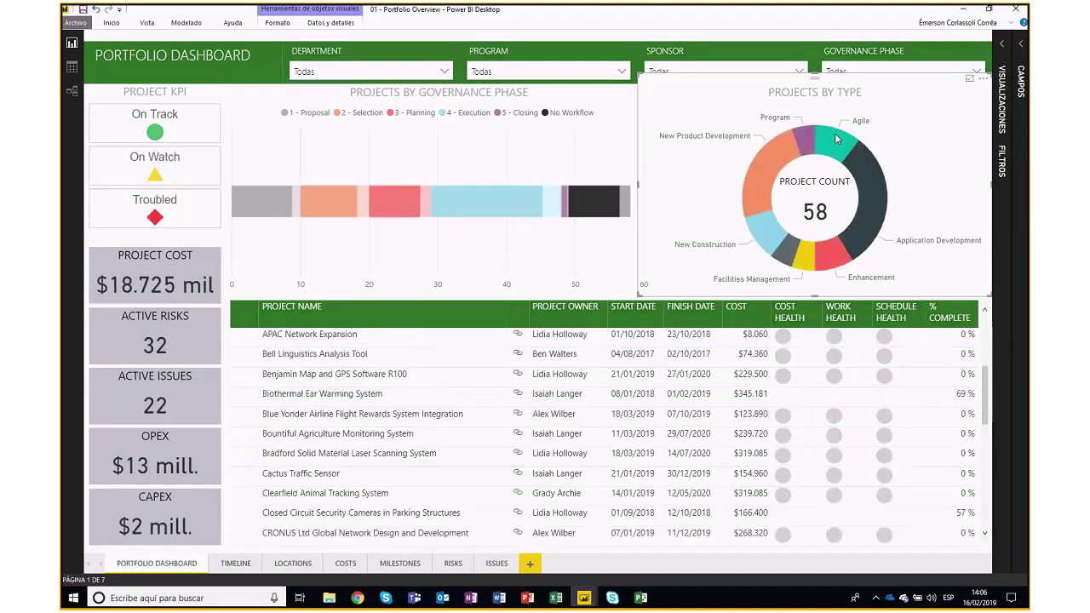
left_click(741, 202)
scroll(312, 452, "up", 1)
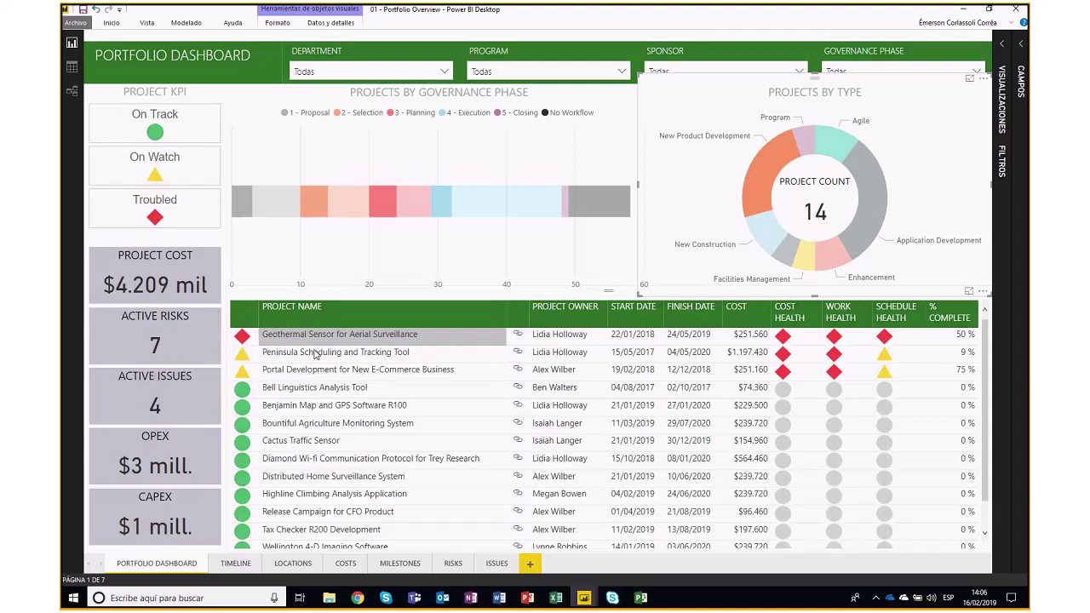
left_click(756, 169)
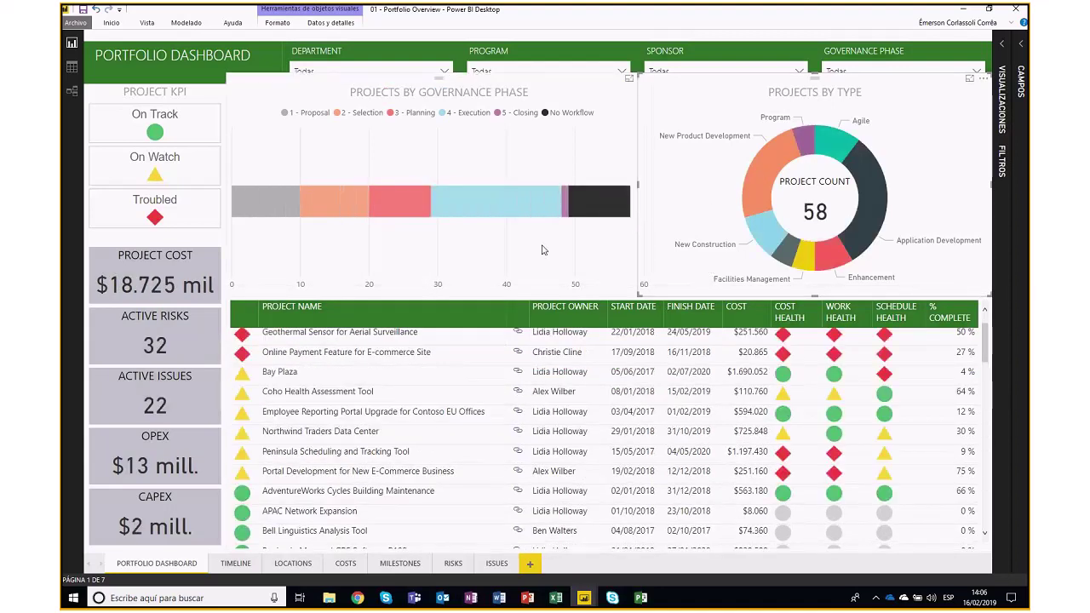
left_click(765, 173)
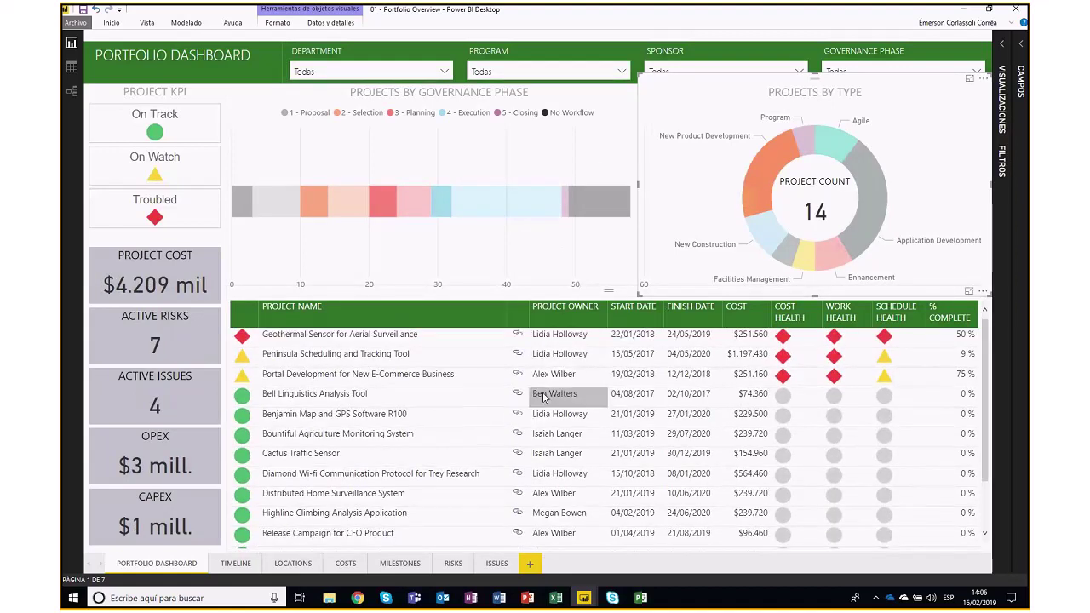
left_click(763, 161)
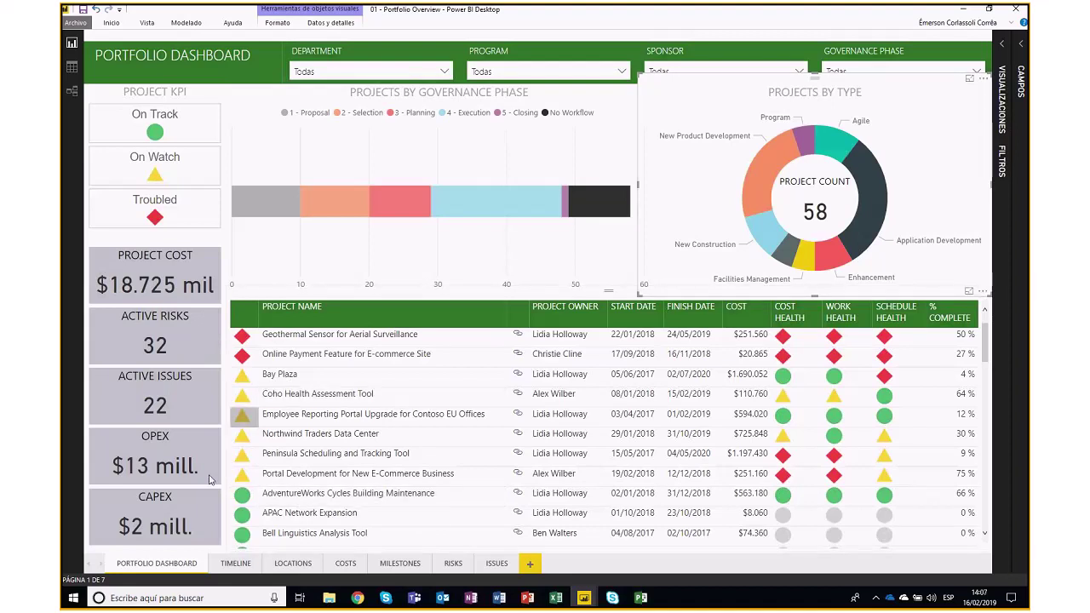
Open the Timeline page and read the progress details of the AdventureWorks Cycles Building Maintenance and Biothermal Ear Warming System bars.
left_click(235, 563)
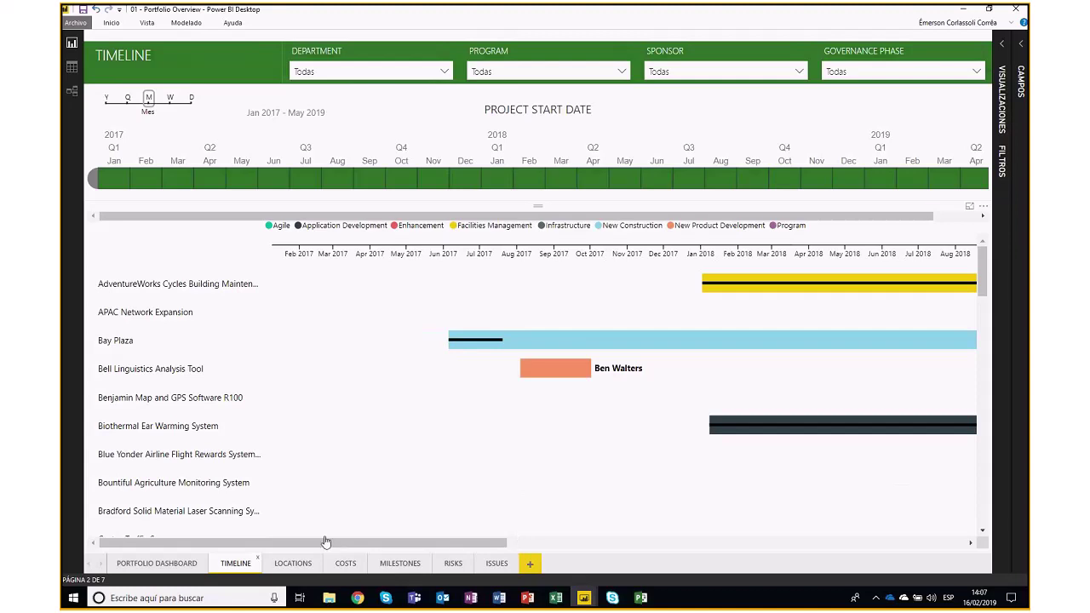
left_click_drag(319, 547, 502, 551)
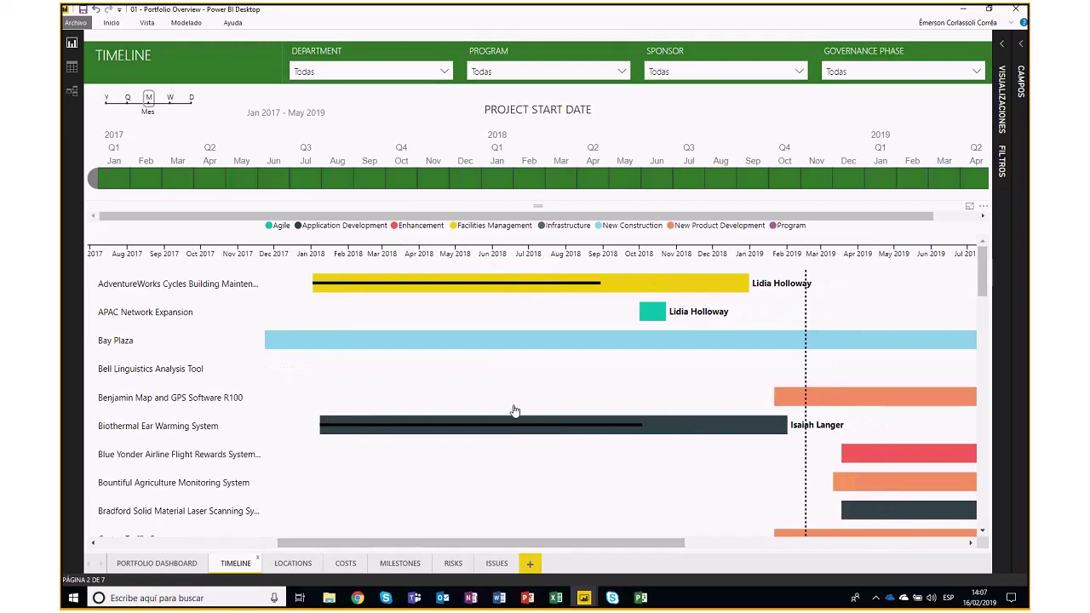
scroll(514, 410, "down", 3)
scroll(511, 419, "up", 3)
left_click_drag(490, 545, 445, 536)
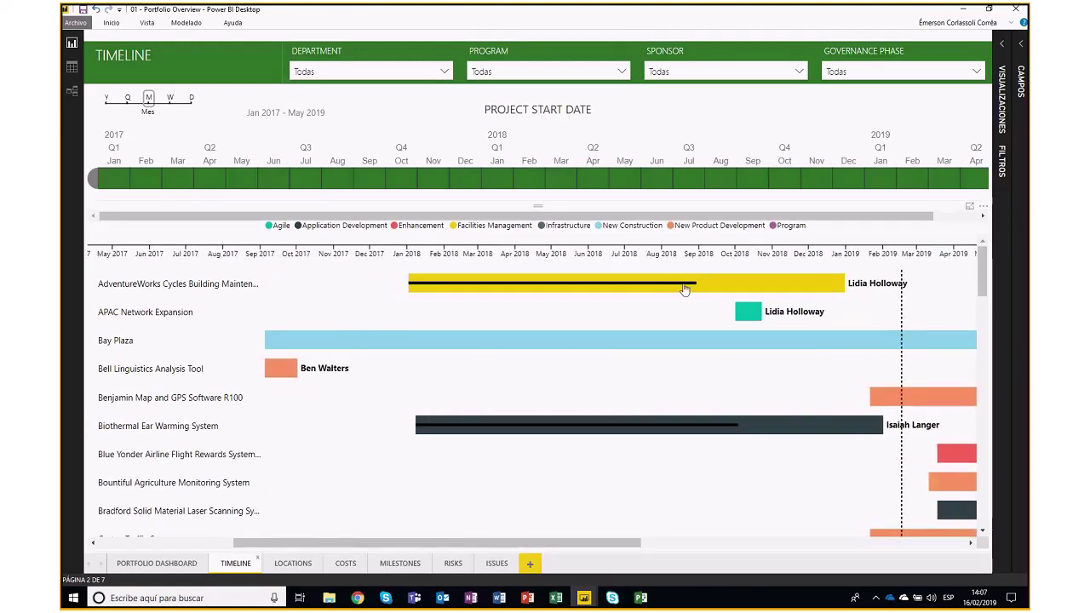
mouse_move(691, 286)
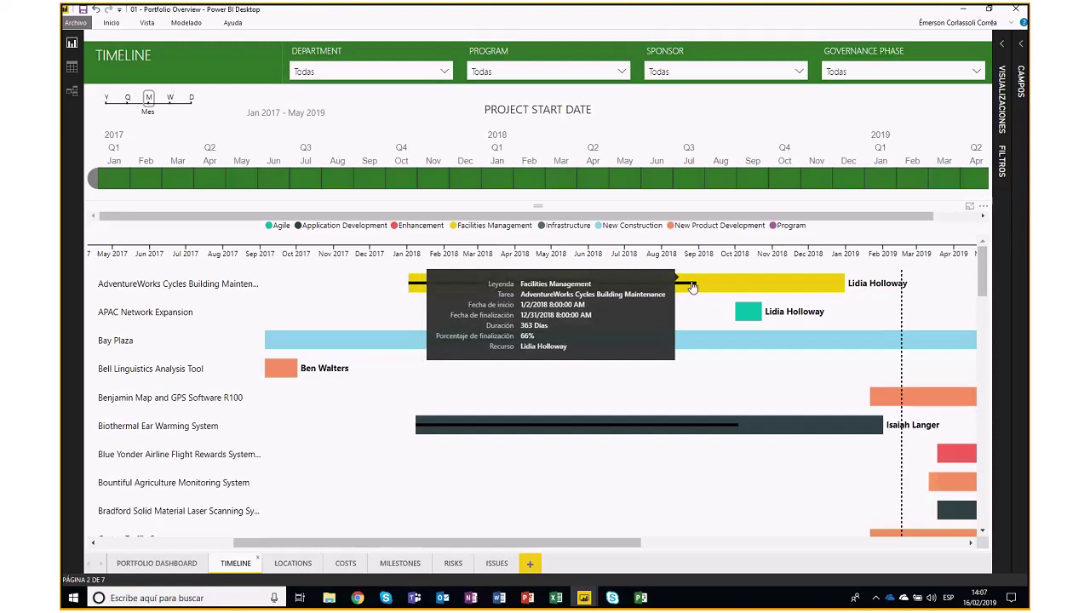
mouse_move(696, 418)
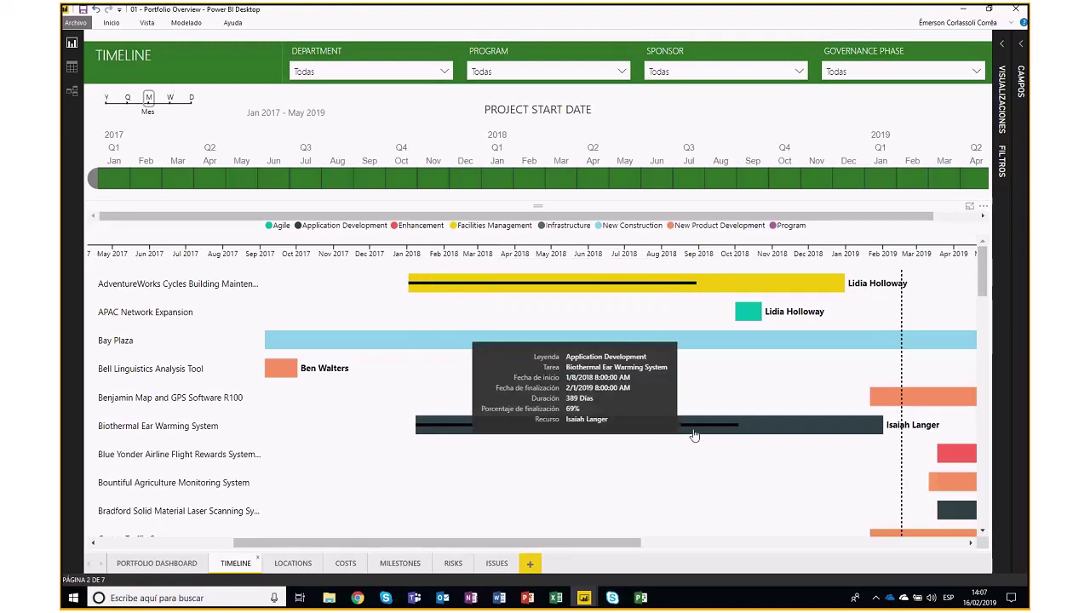
Look through the further projects on the timeline, checking their bars and progress from early 2017 onwards.
scroll(520, 437, "down", 5)
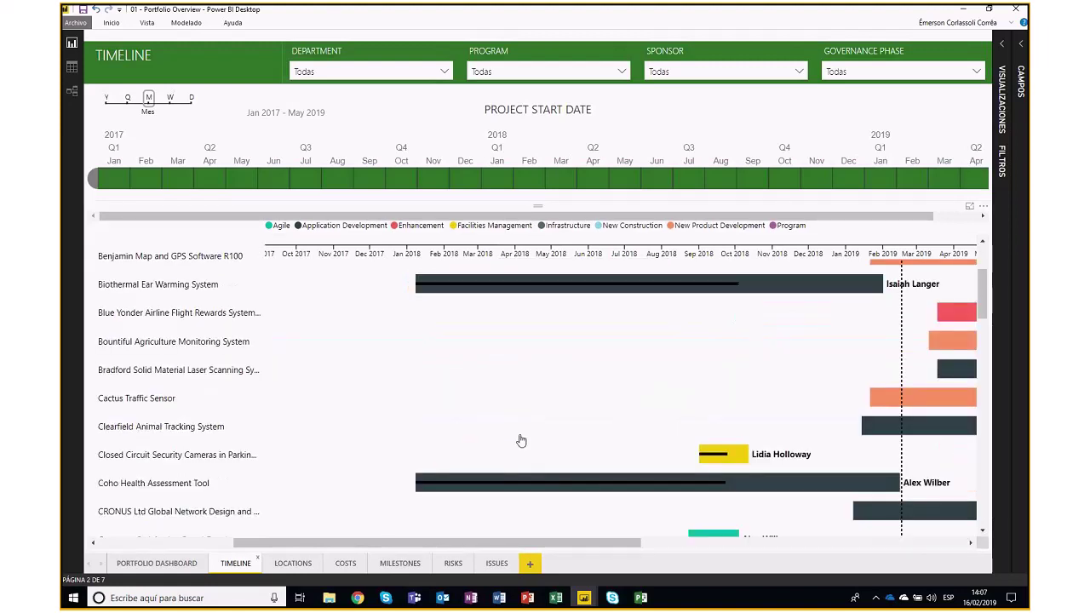
scroll(608, 412, "down", 5)
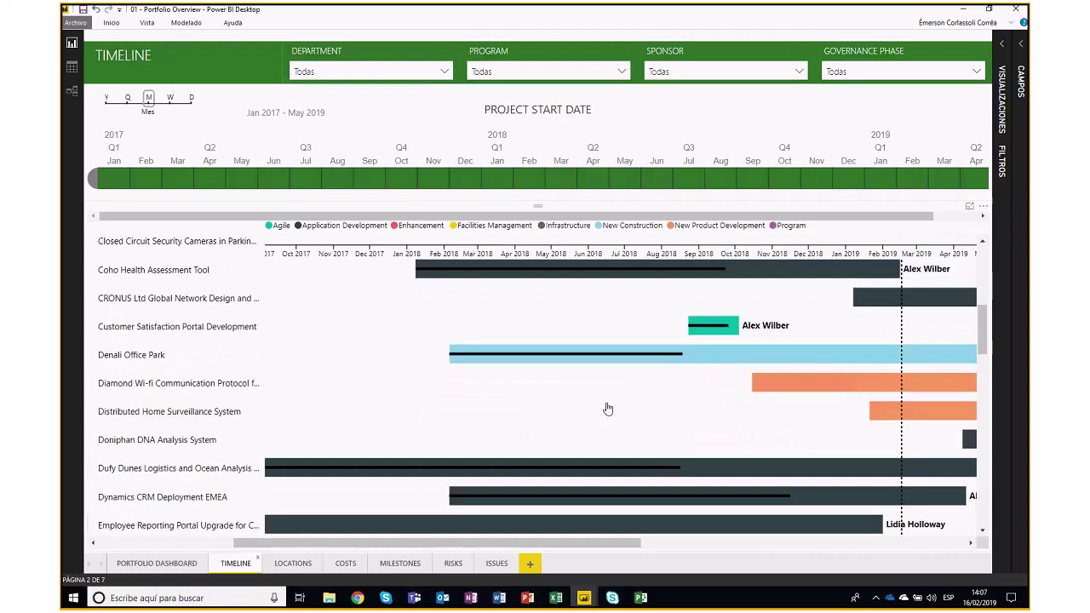
scroll(352, 432, "down", 2)
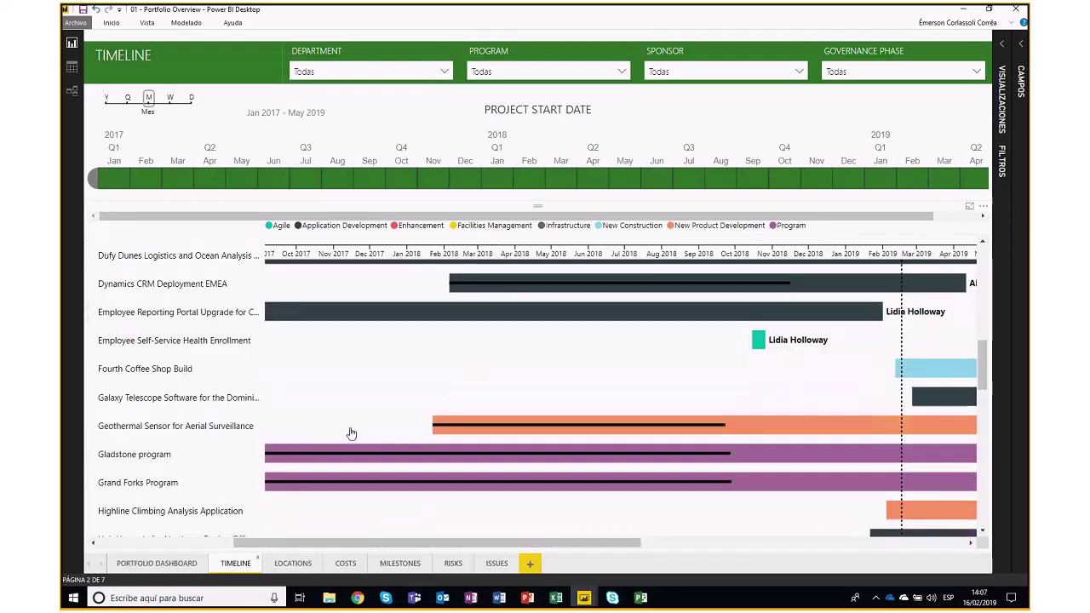
left_click_drag(312, 543, 177, 545)
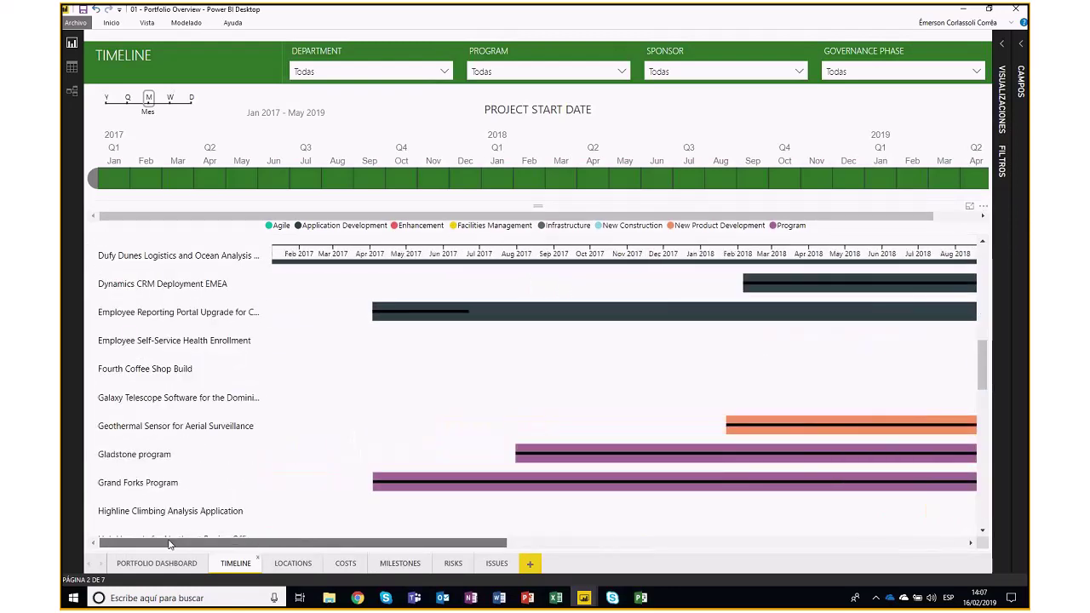
scroll(309, 387, "up", 1)
scroll(308, 390, "up", 3)
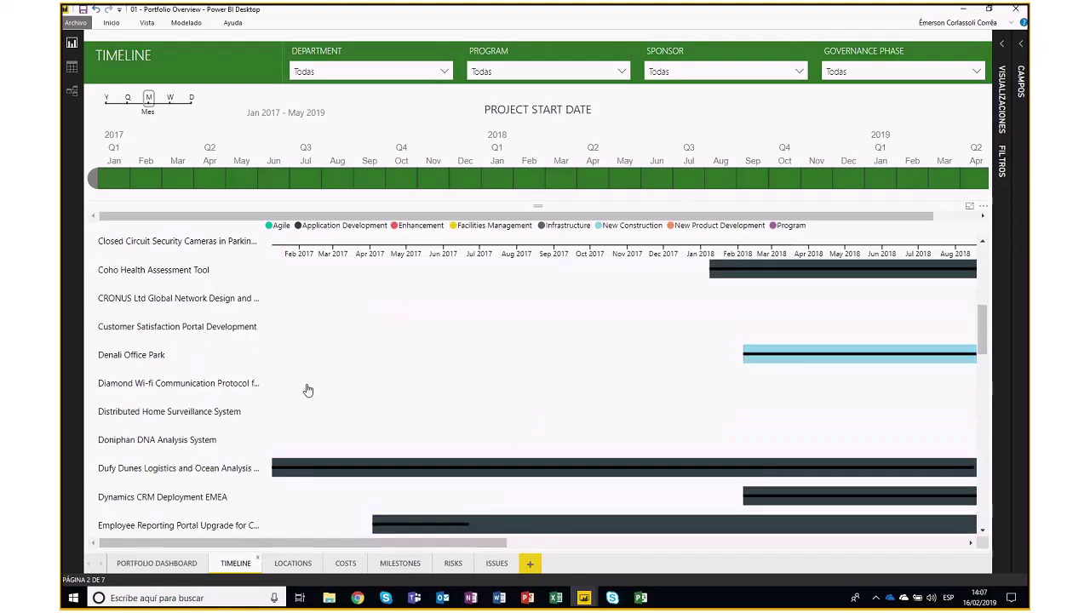
scroll(308, 390, "down", 7)
scroll(308, 391, "down", 2)
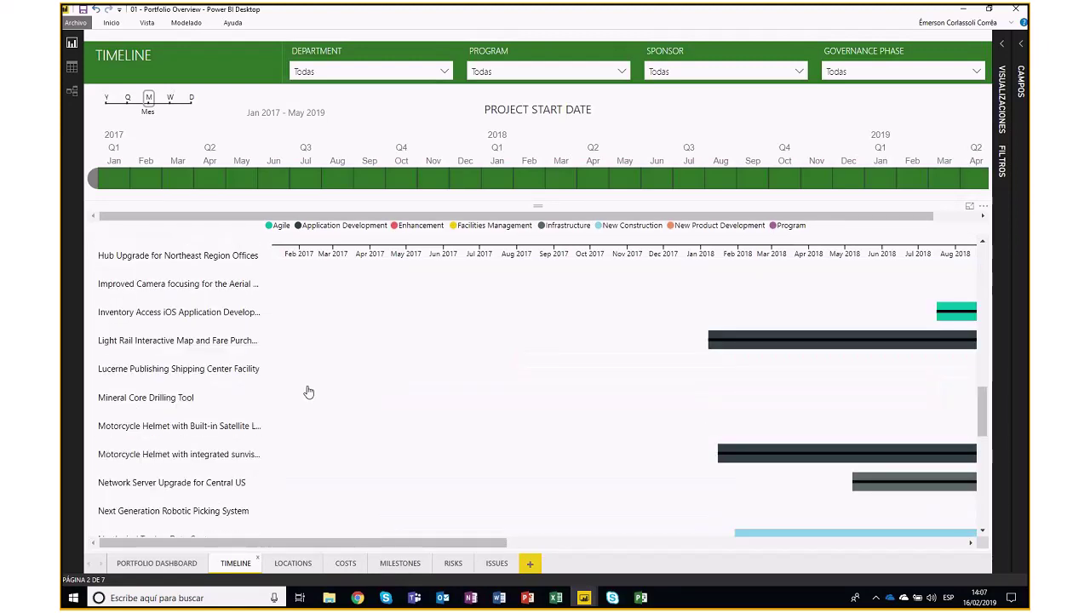
scroll(341, 379, "down", 1)
left_click_drag(357, 544, 288, 556)
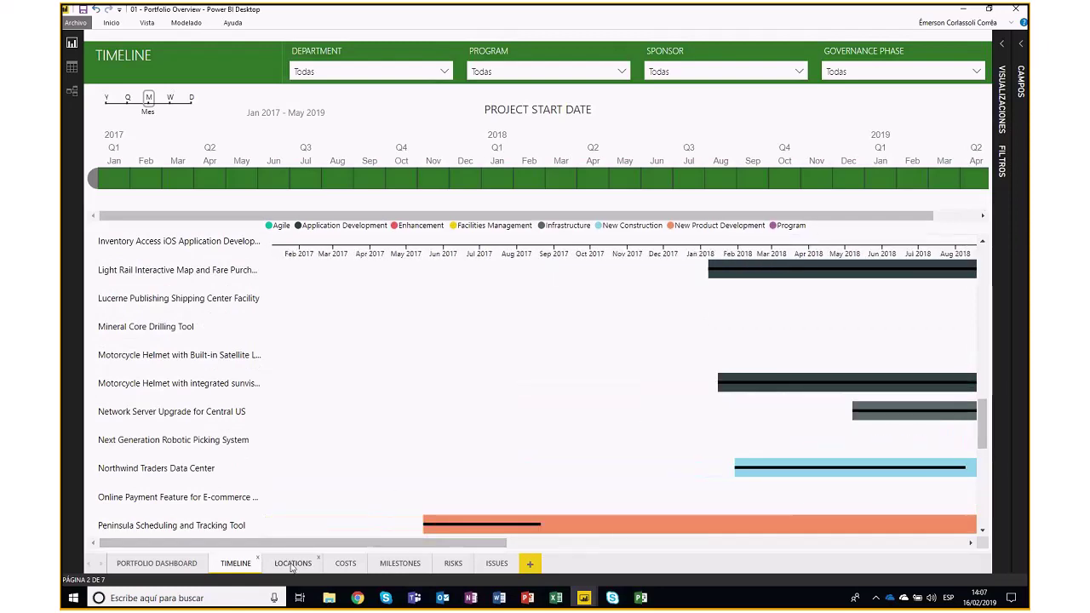
Open the Locations page and filter its projects to the fourth sponsor in the list.
left_click(292, 564)
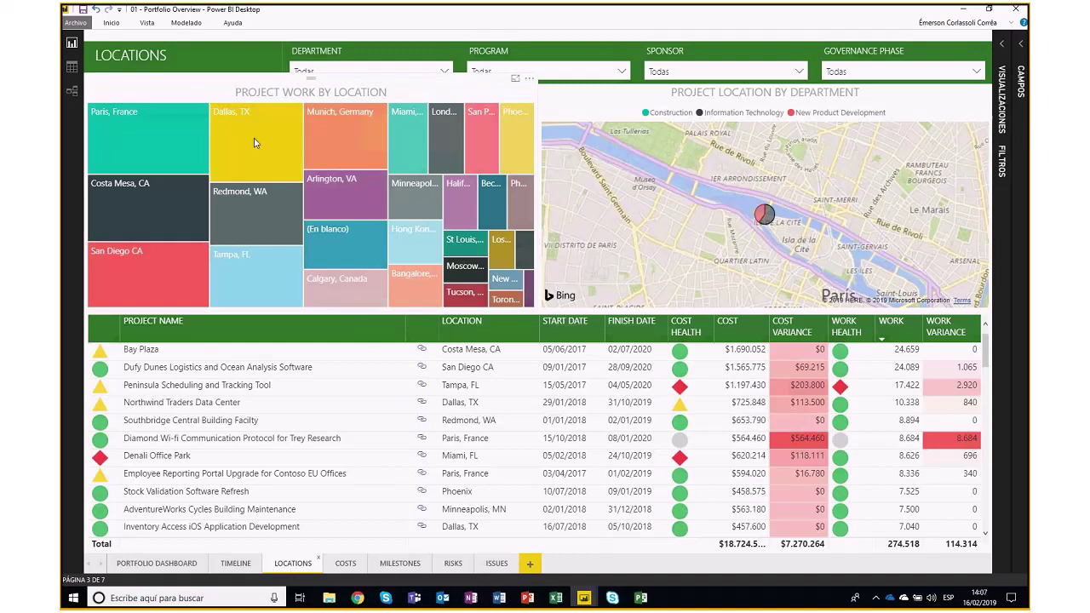
left_click(758, 73)
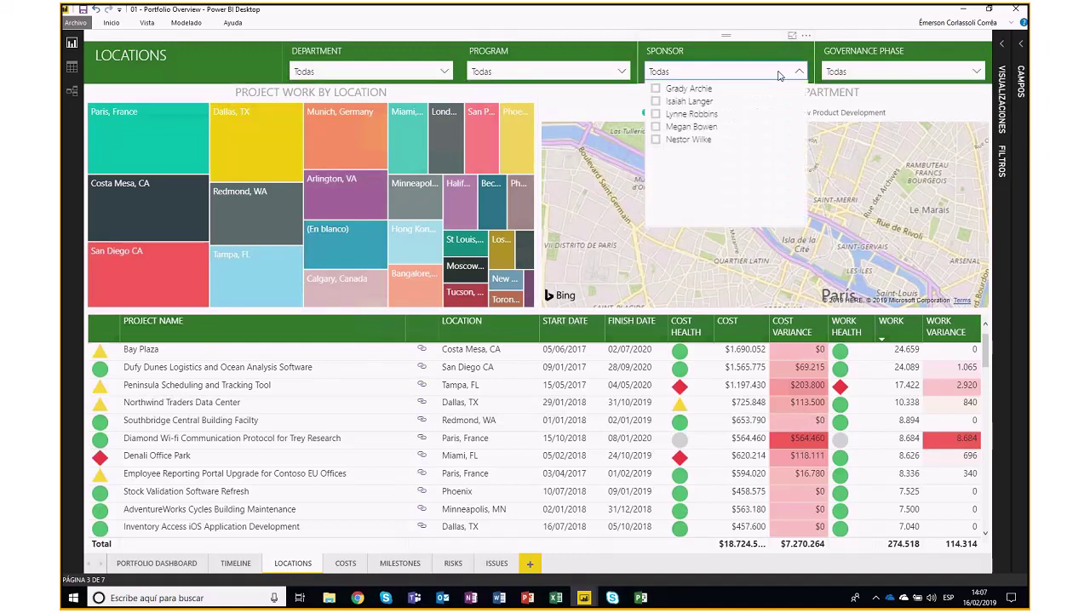
left_click(679, 127)
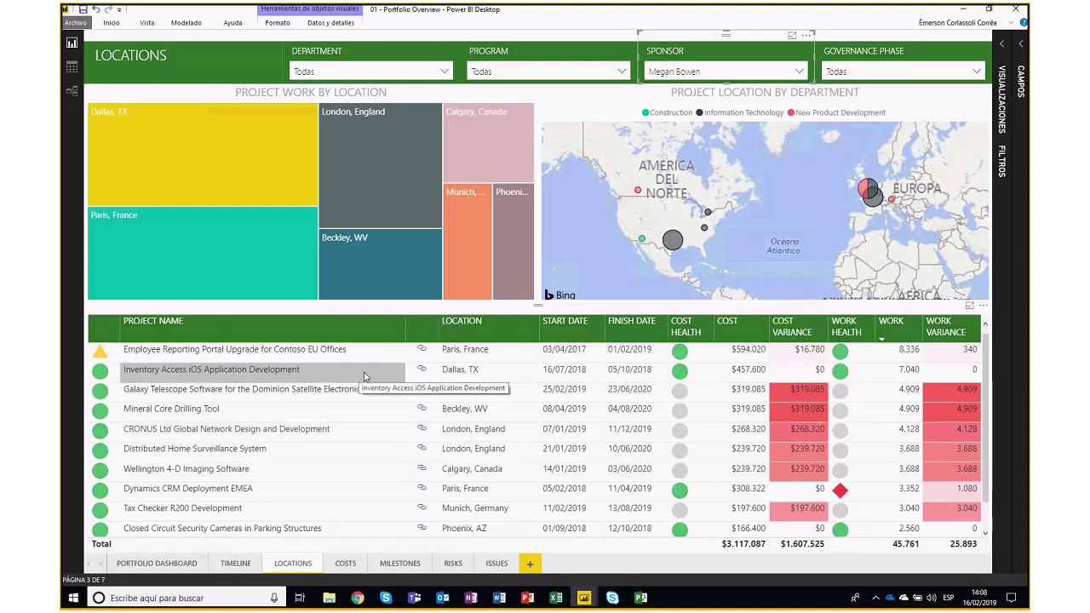
On the Costs page, examine projects at least 20% over baseline cost, add those 10%-20% over, and keep only the latter.
left_click(346, 566)
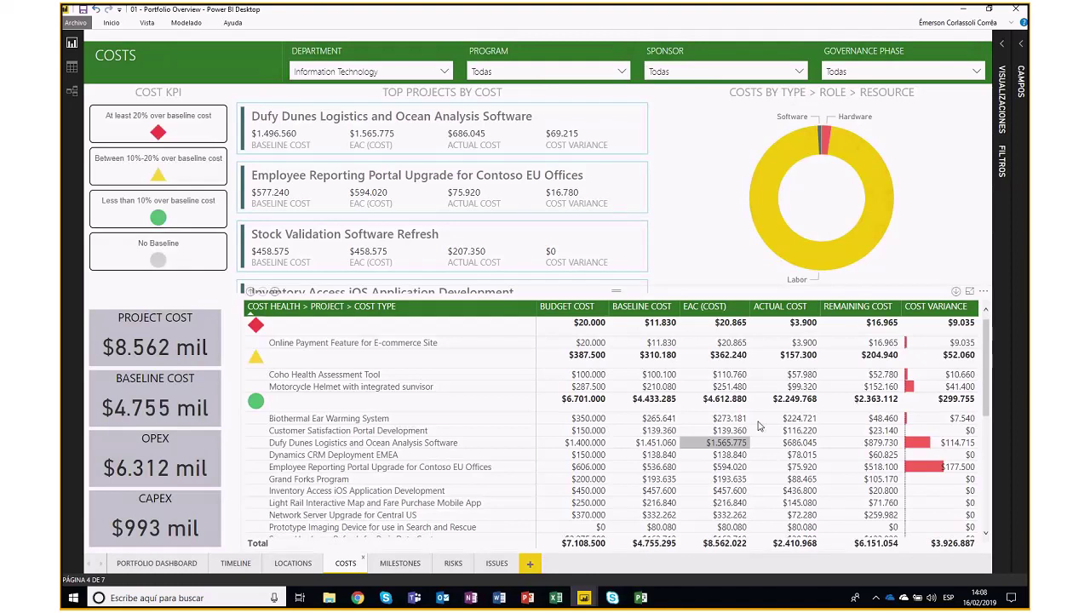
left_click(170, 122)
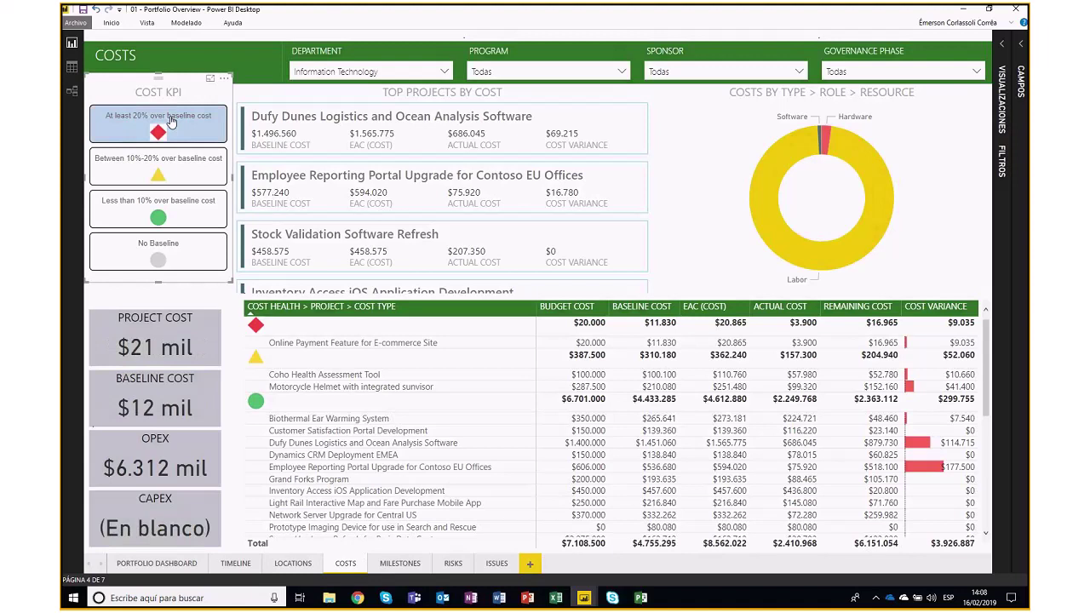
left_click(346, 343)
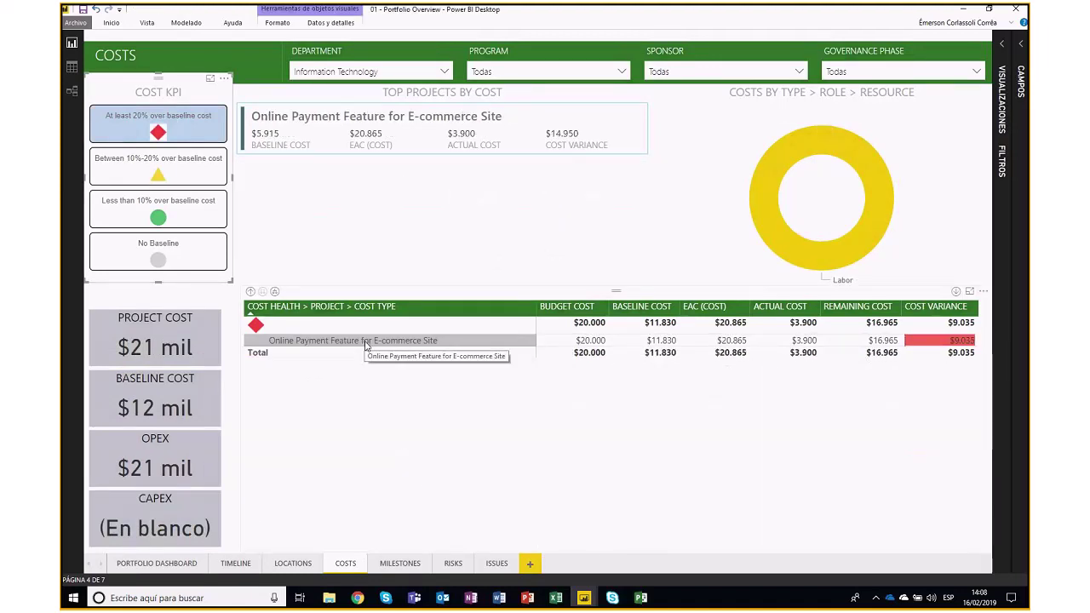
left_click(178, 164, "ctrl")
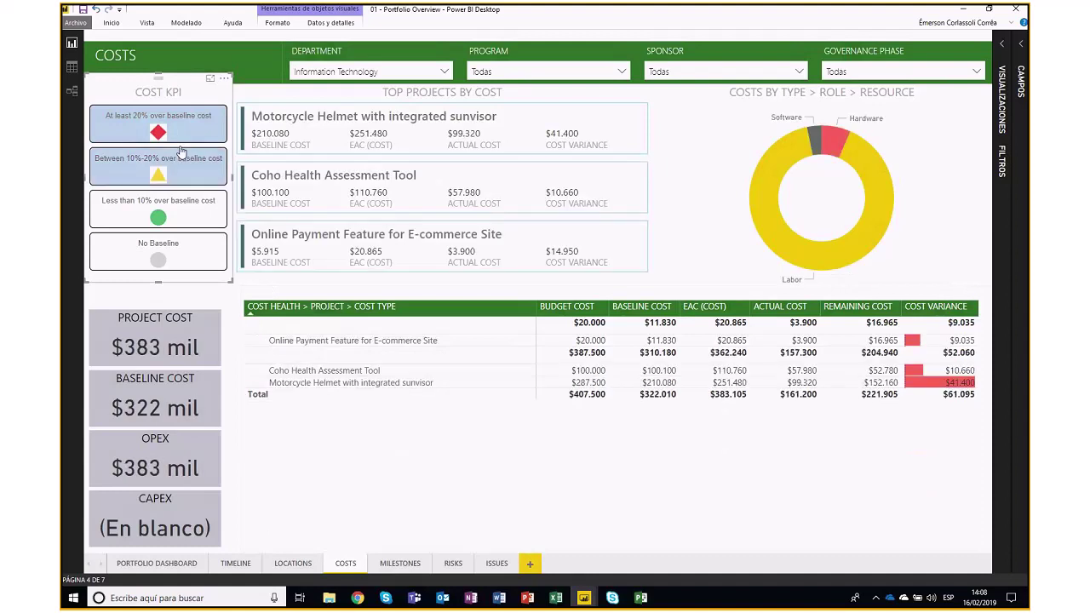
left_click(181, 124, "ctrl")
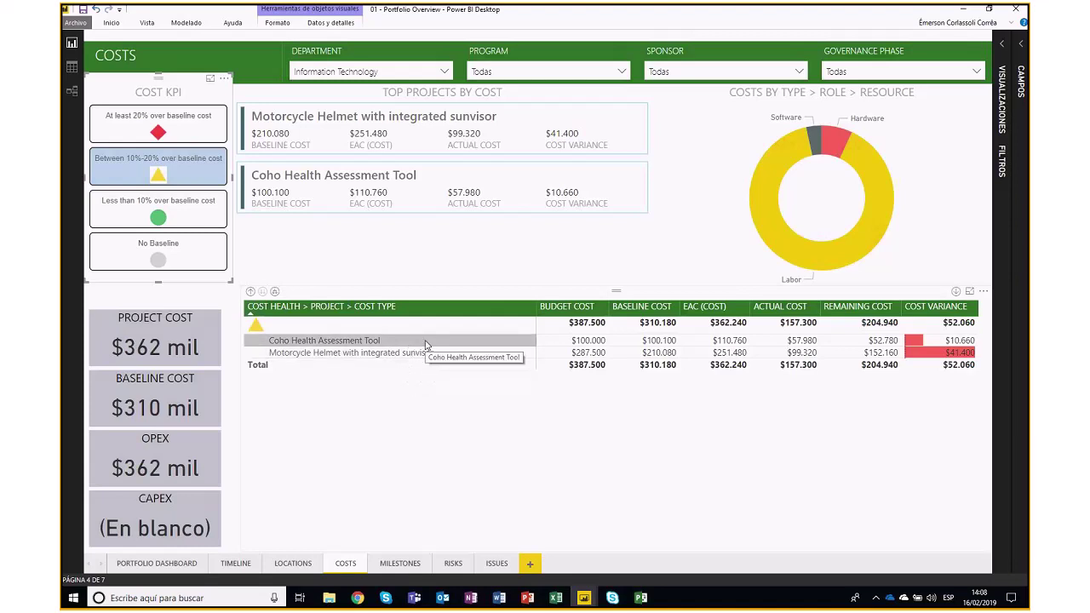
Show only projects less than 10% over baseline cost to review their variances, and clear the cost KPI filter.
left_click(193, 170)
left_click(189, 202)
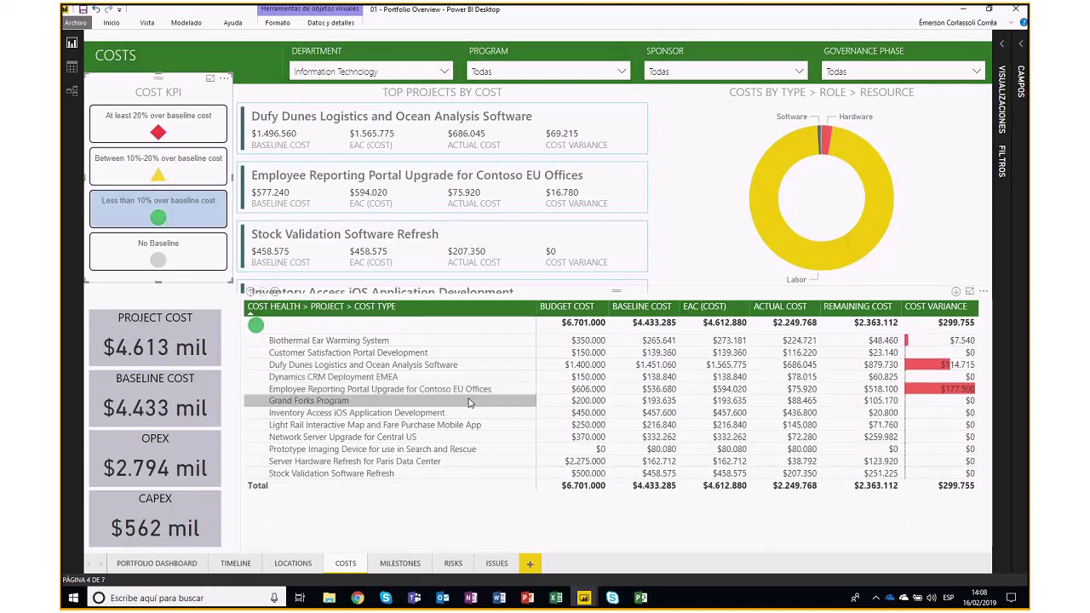
left_click(172, 206)
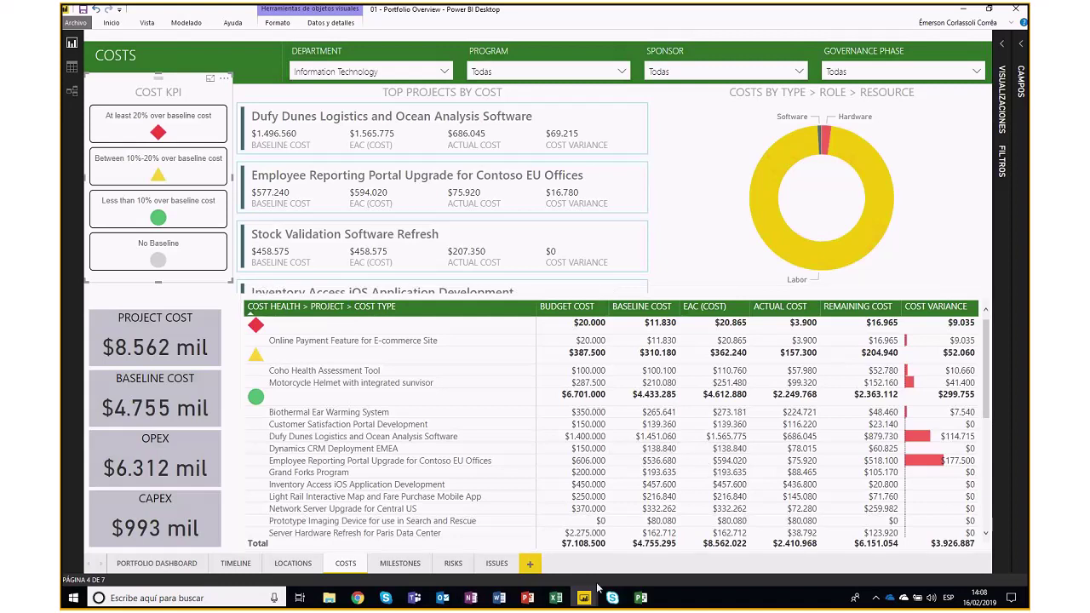
Switch to the 02 - Resource Overview report, view the resource list, and open the Assignments page.
mouse_move(588, 598)
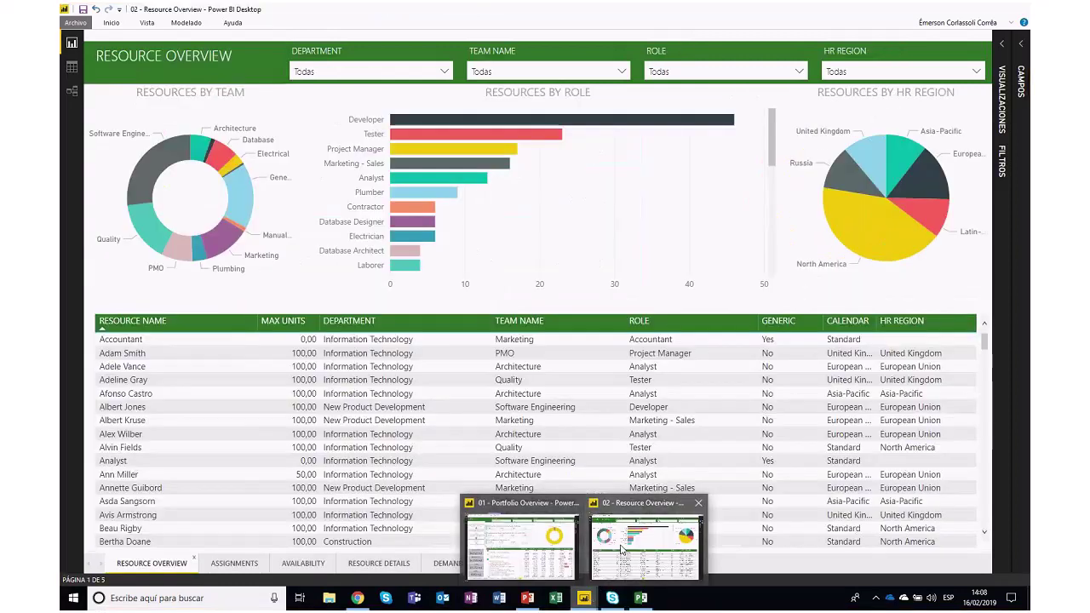
left_click(620, 549)
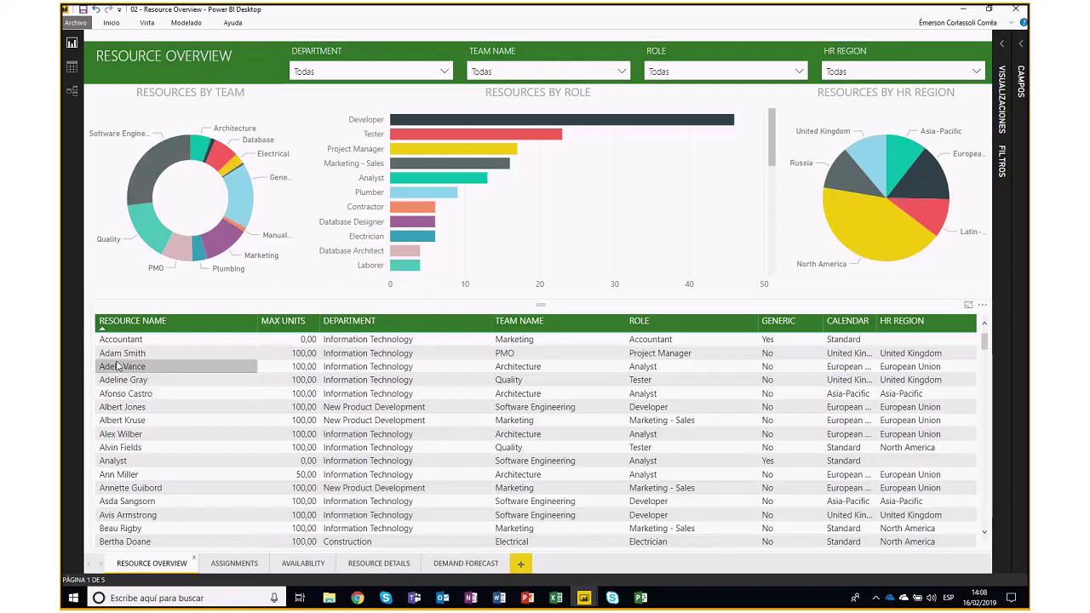
left_click(232, 564)
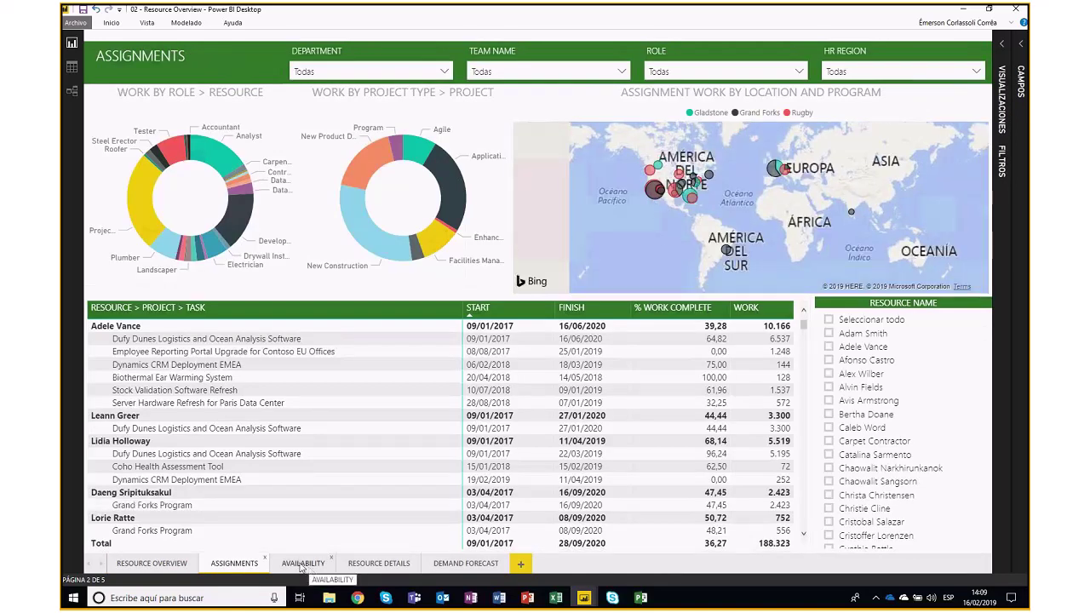
Open the Availability page and change its role filter from Analyst to Project Manager to review demand, capacity and the heatmap.
left_click(310, 569)
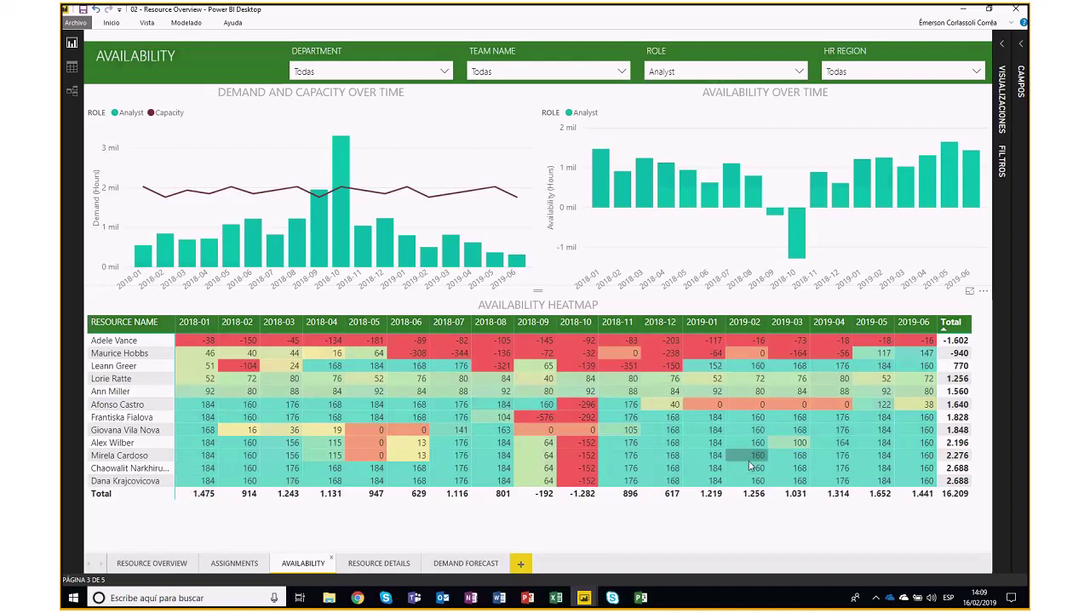
left_click(731, 74)
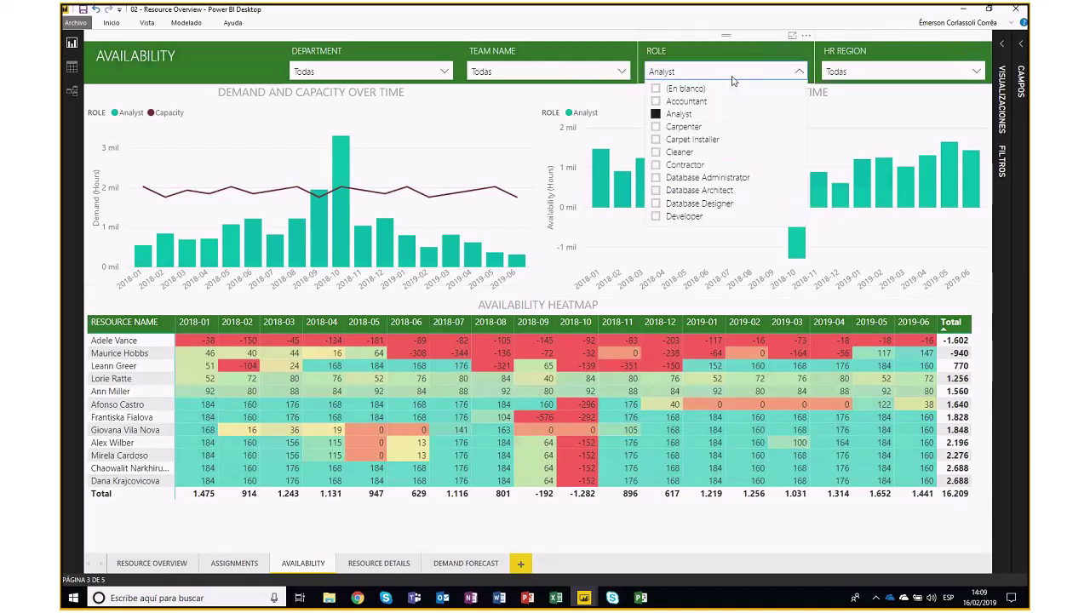
left_click(703, 114)
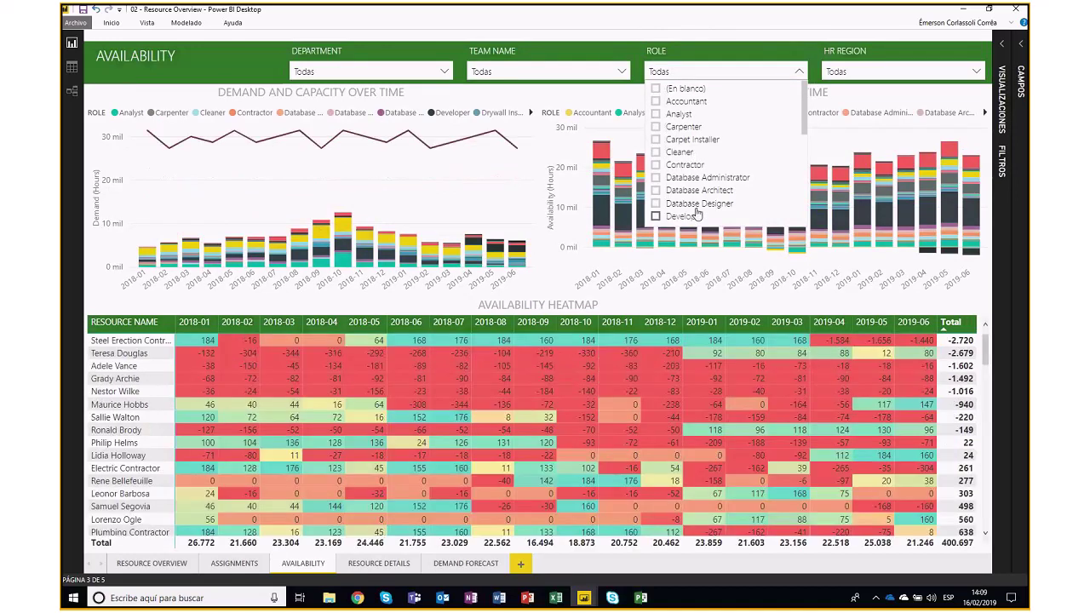
scroll(697, 205, "down", 5)
left_click(694, 144)
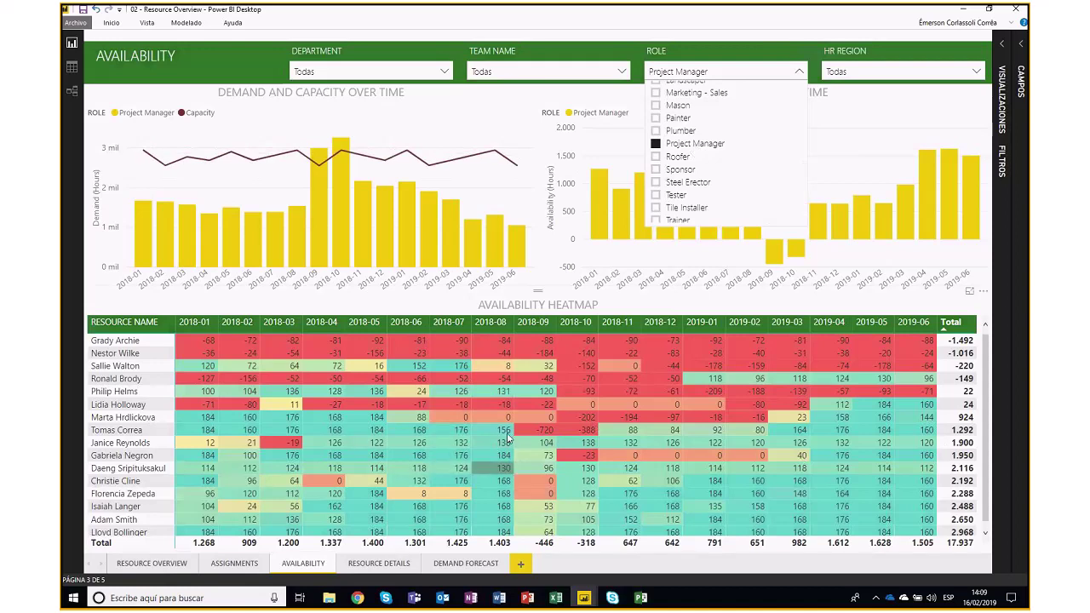
left_click(684, 46)
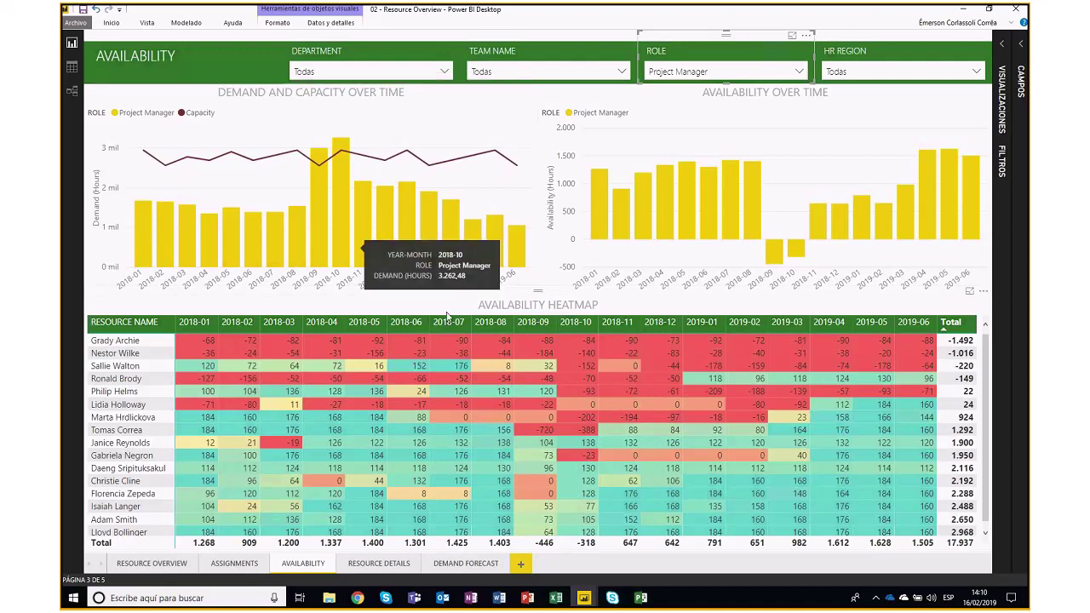
right_click(116, 340)
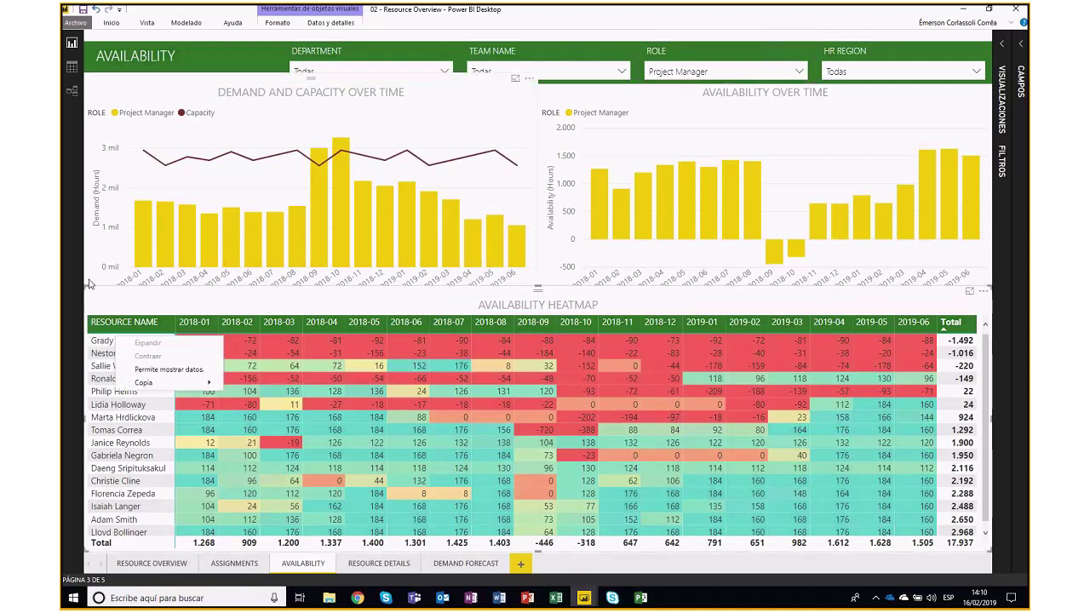
key("Escape")
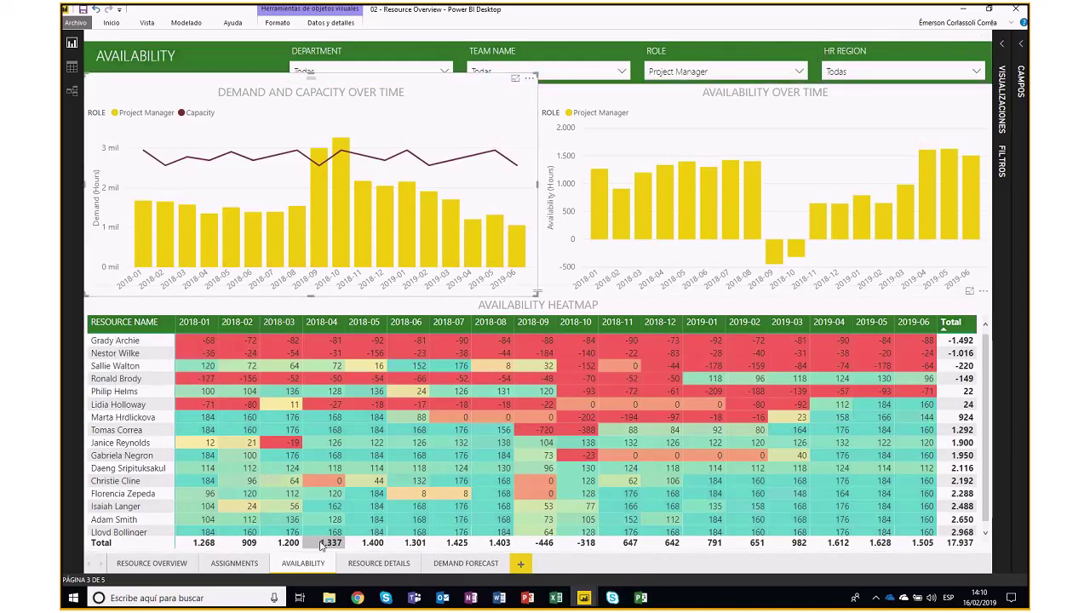
View the Resource Details page and return to the Resource Overview page.
left_click(380, 564)
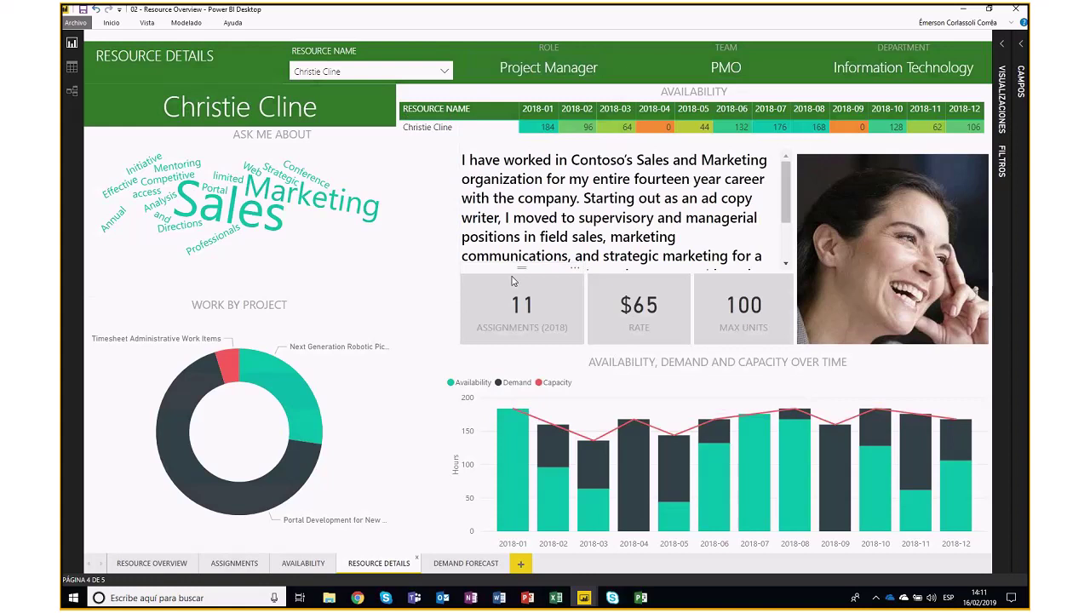
left_click(150, 565)
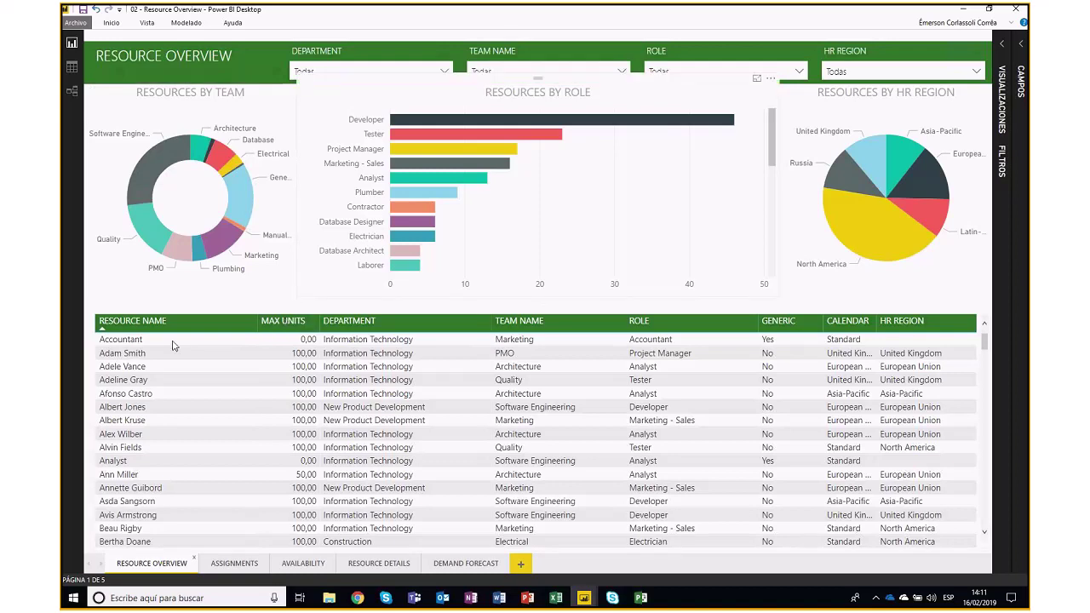
On the Assignments page, examine the third listed resource's work, highlight Employee Reporting Portal Upgrade for Contoso EU Offices, and clear both selections.
left_click(236, 563)
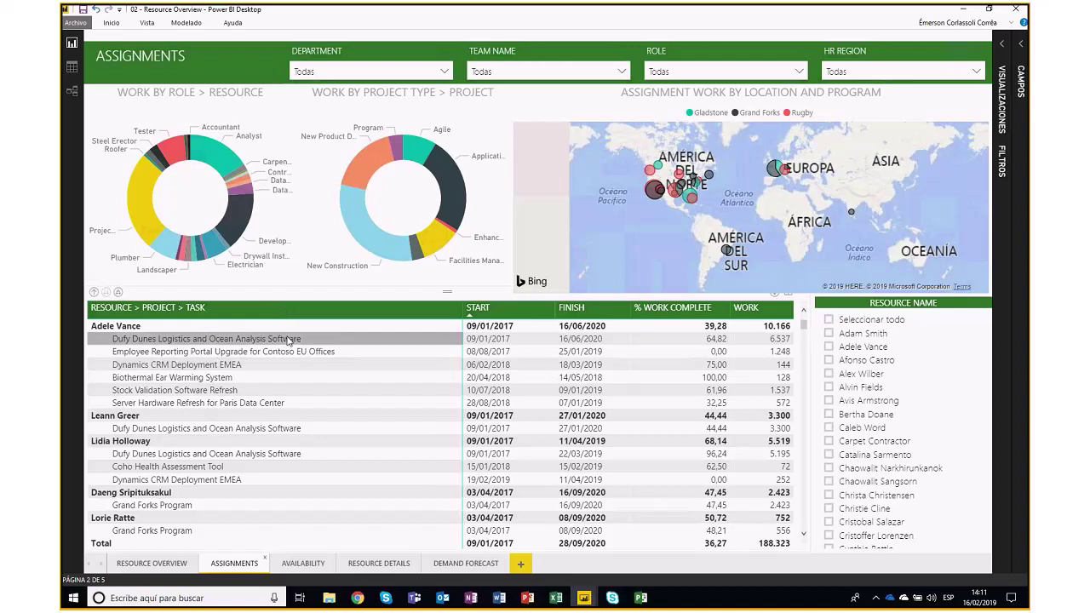
left_click(864, 361)
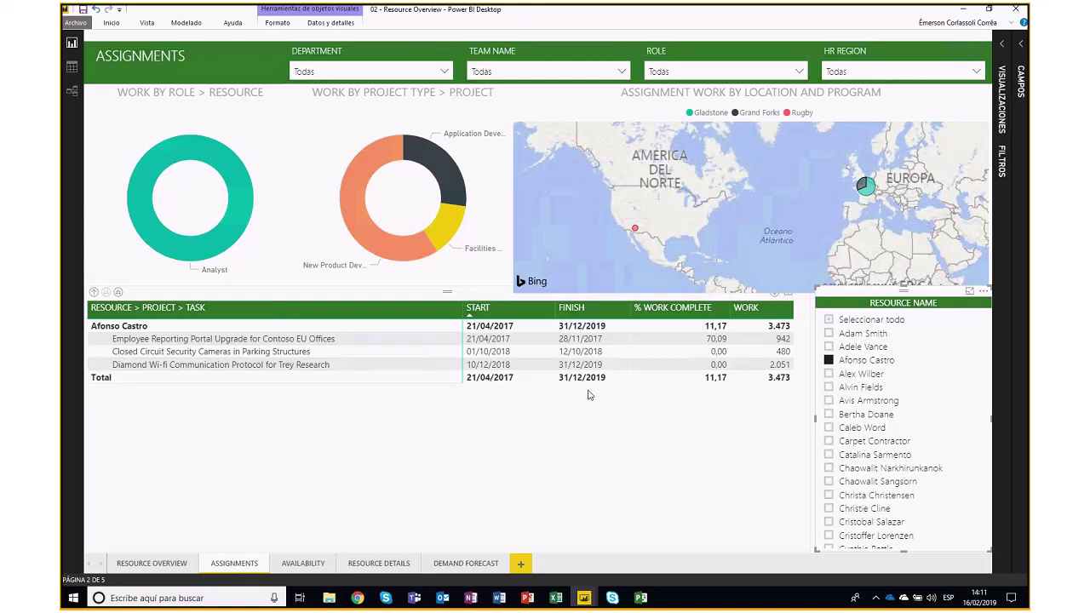
mouse_move(636, 233)
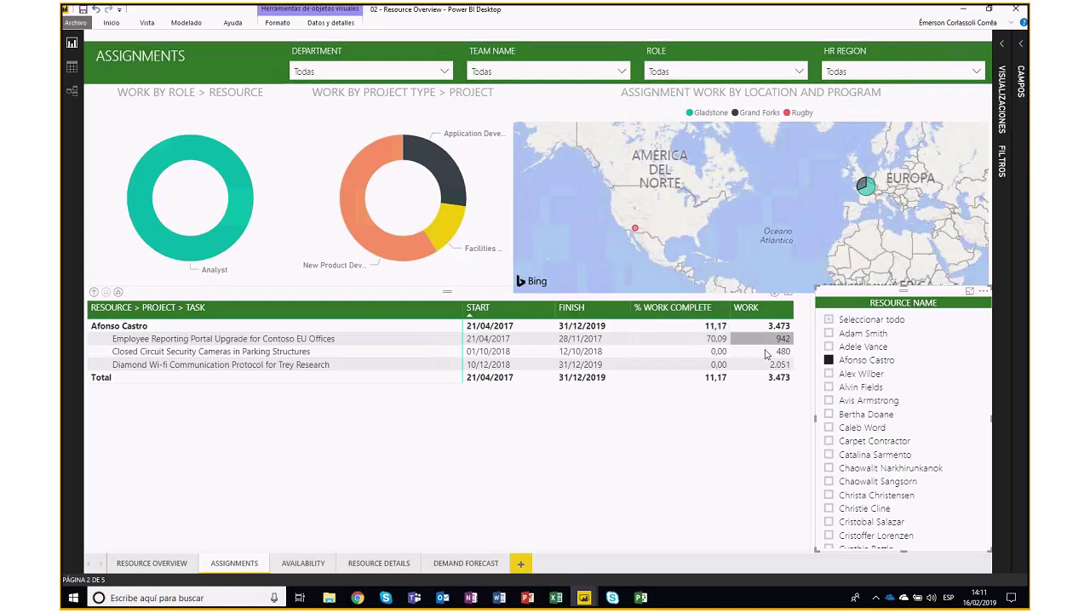
left_click(375, 342)
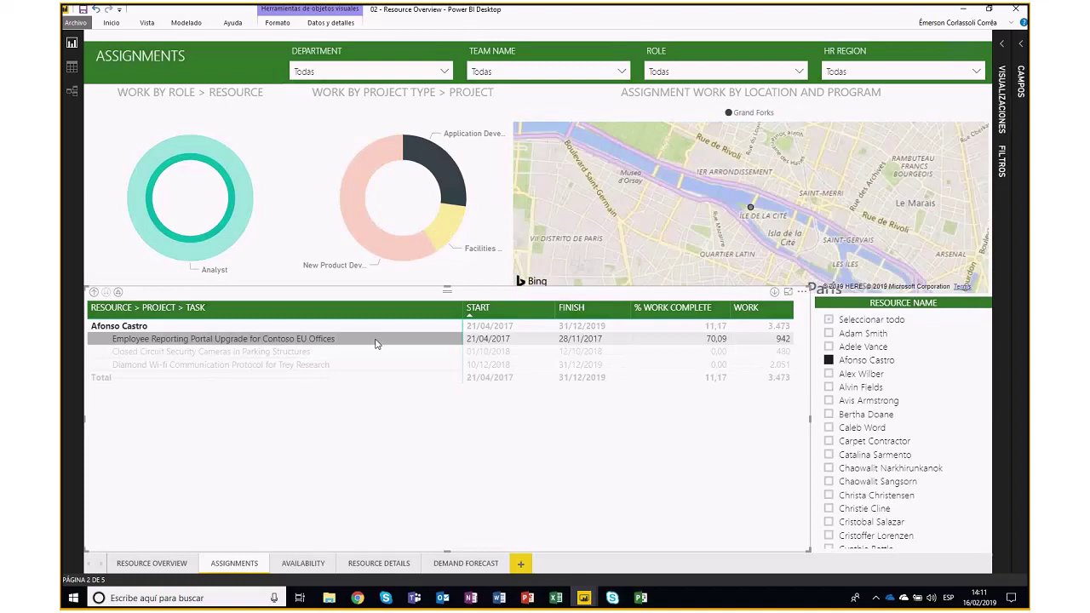
left_click(375, 341)
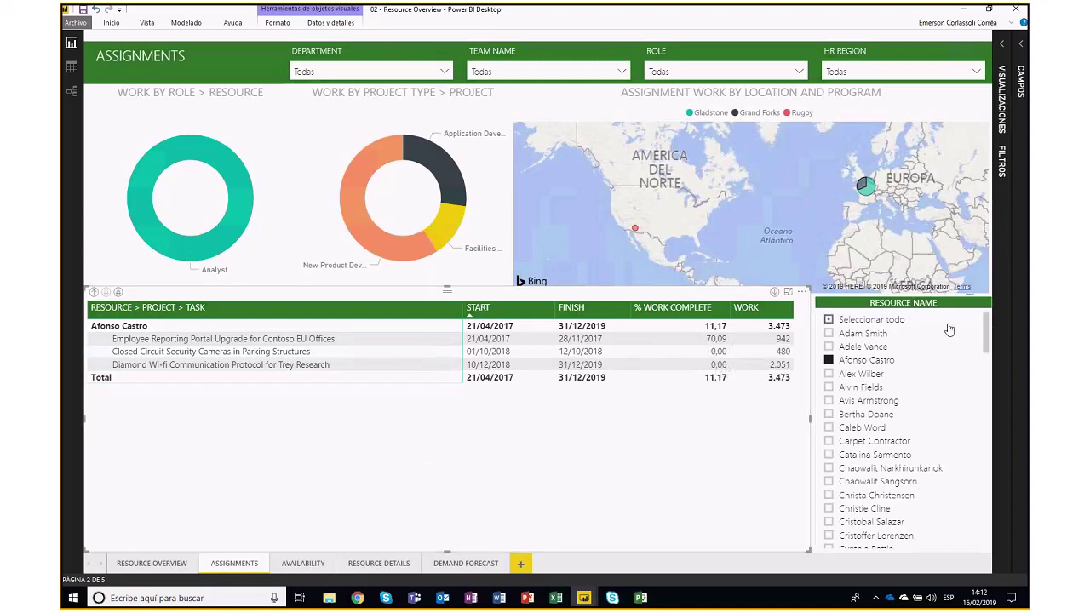
left_click(864, 361)
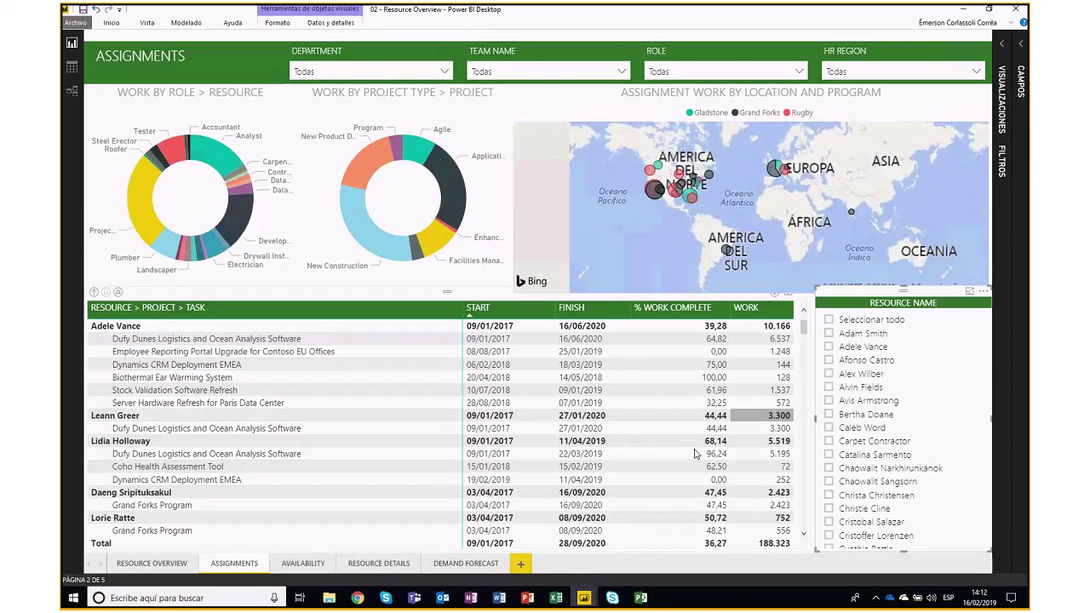
Review the Availability page, open Resource Details, and highlight Sales in the Ask Me About word cloud before clearing it.
left_click(304, 566)
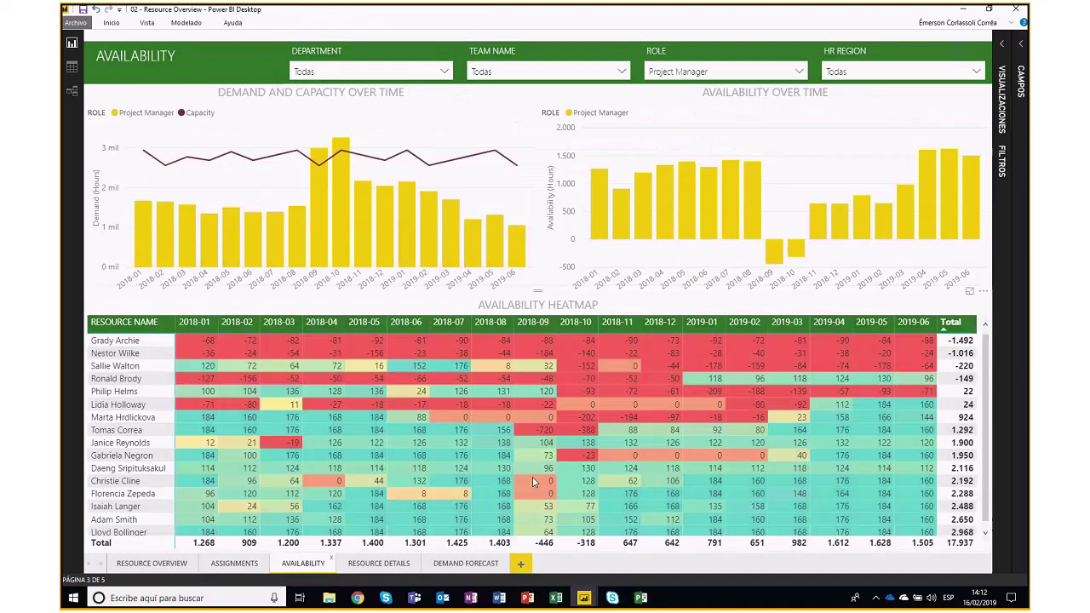
left_click(377, 566)
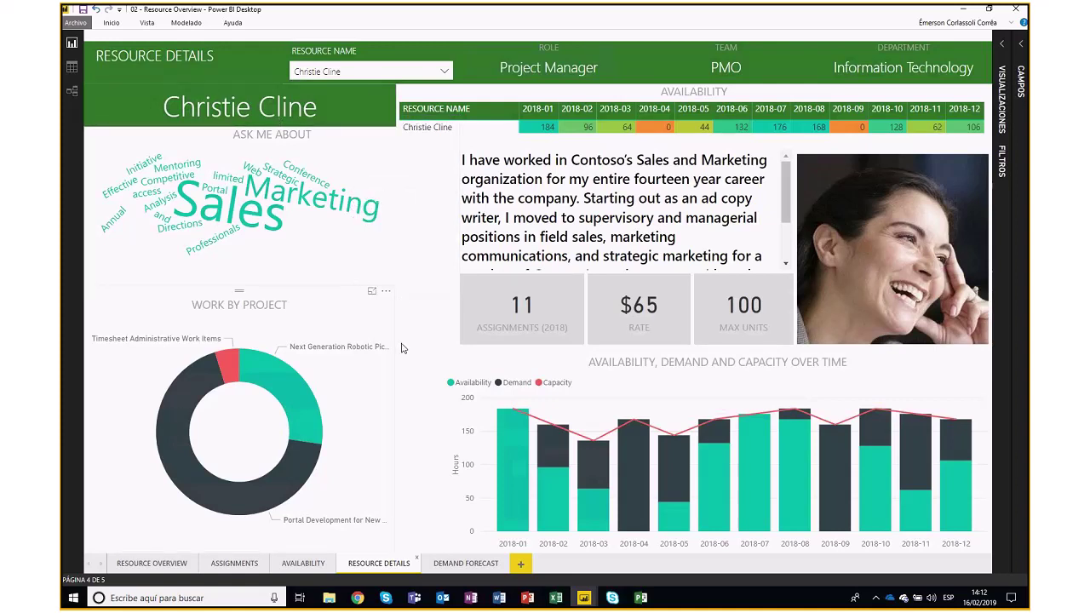
mouse_move(277, 223)
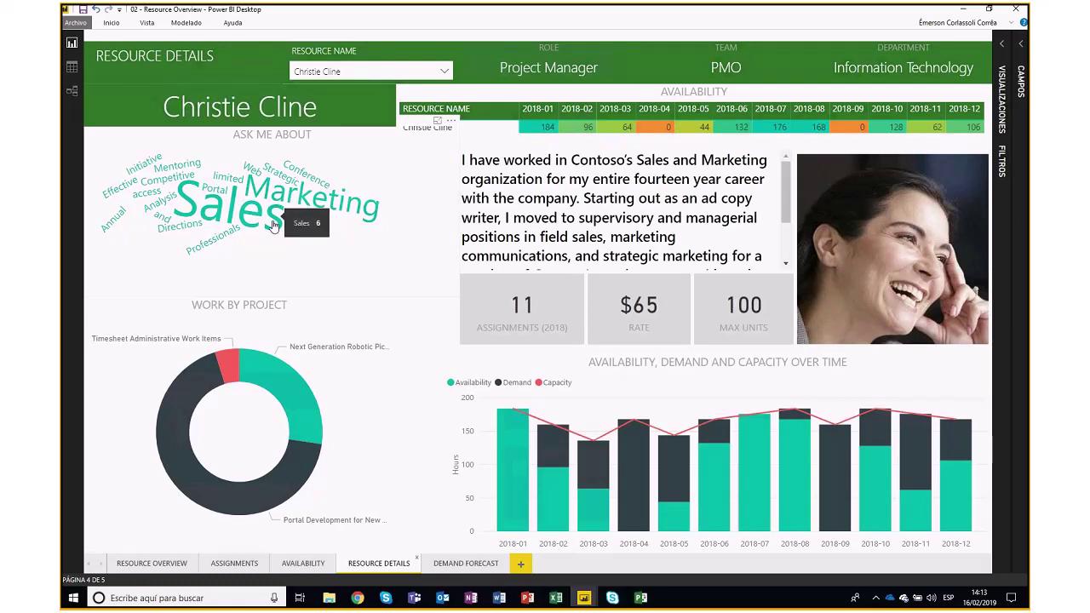
left_click(273, 224)
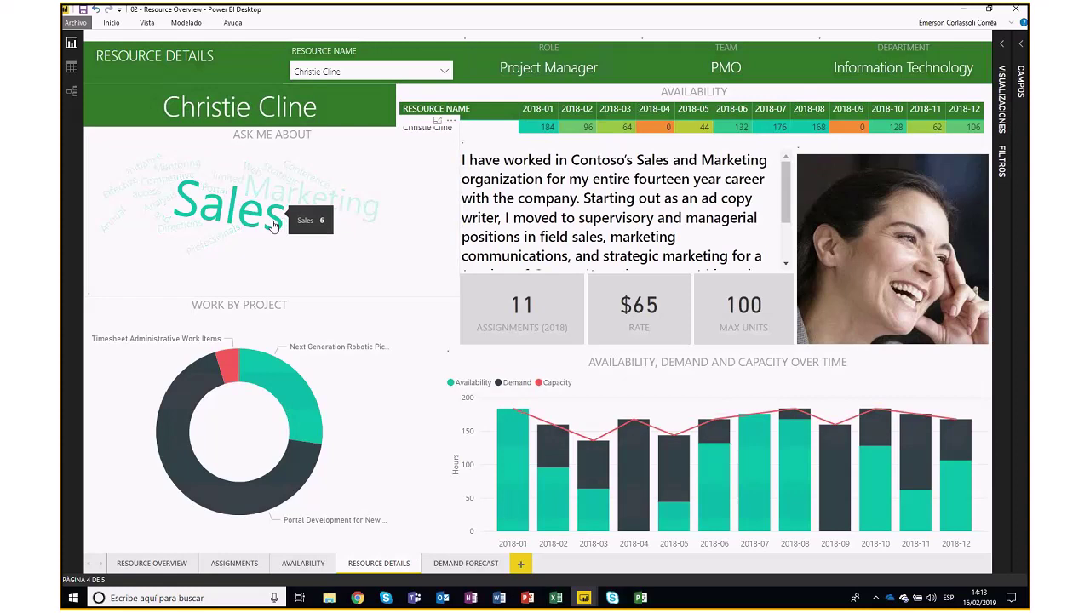
left_click(273, 225)
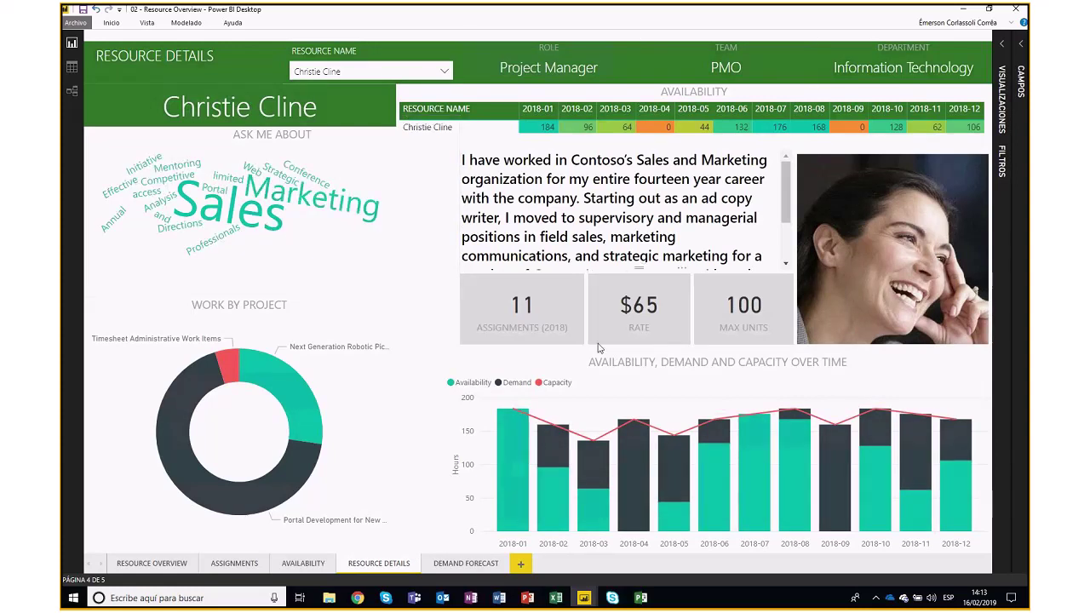
Examine the resource's availability for the Next Generation Robotic and Portal Development projects in turn, clearing each highlight in the Work by Project chart.
left_click(284, 379)
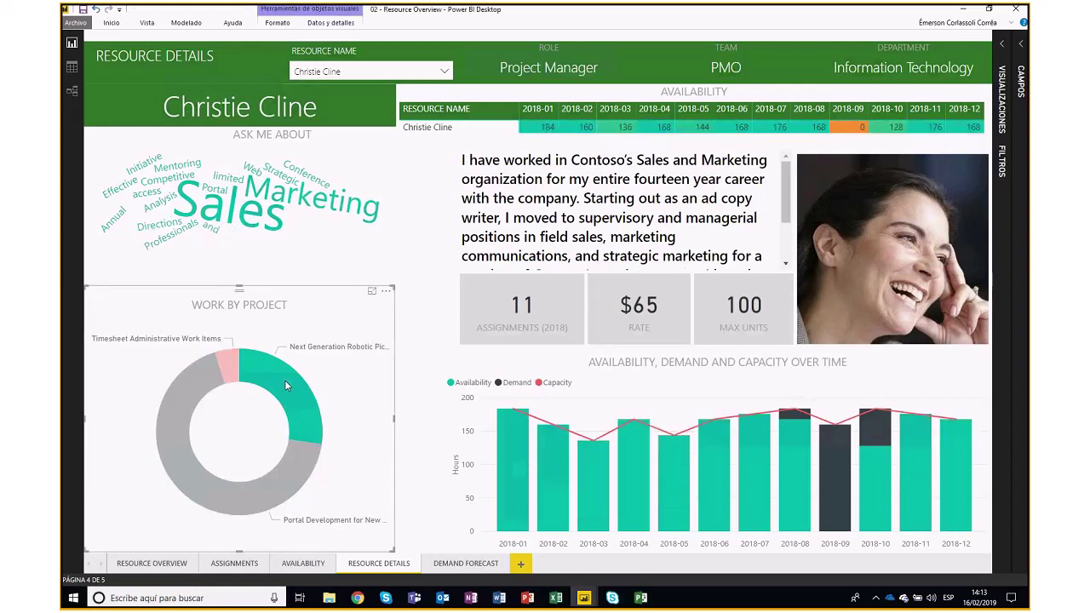
left_click(296, 383)
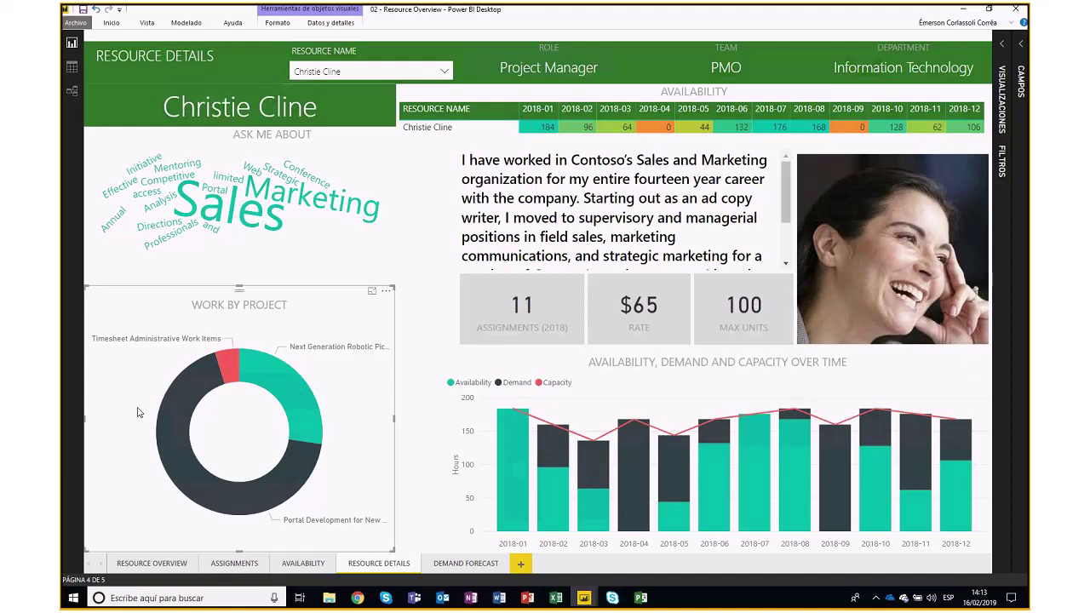
left_click(207, 387)
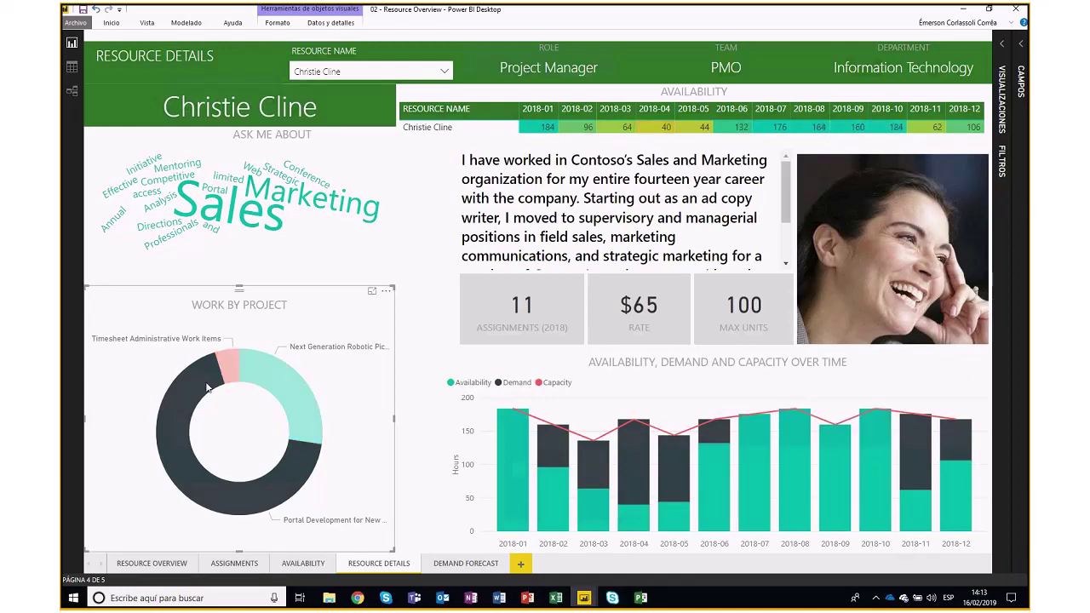
left_click(207, 388)
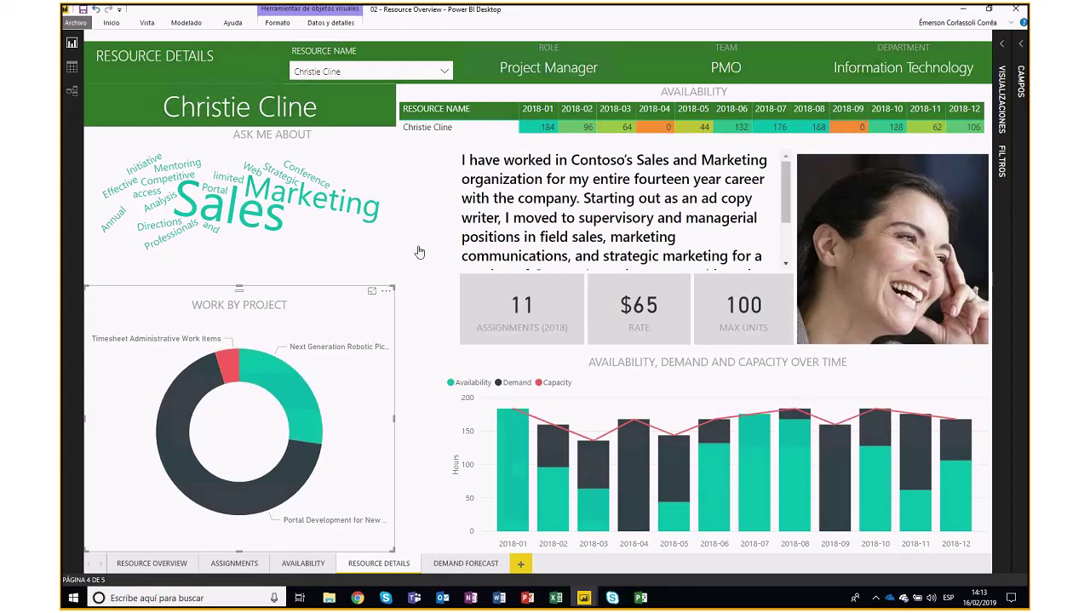
View the details of the second and ninth resources in the resource name list, and clear the resource filter.
left_click(383, 72)
left_click(328, 116)
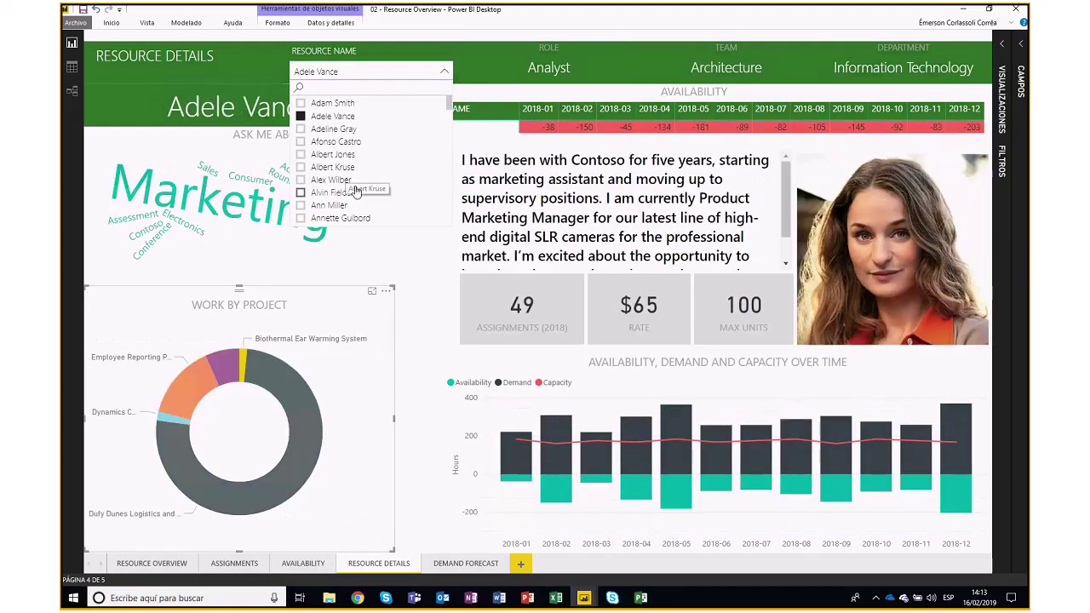
left_click(330, 206)
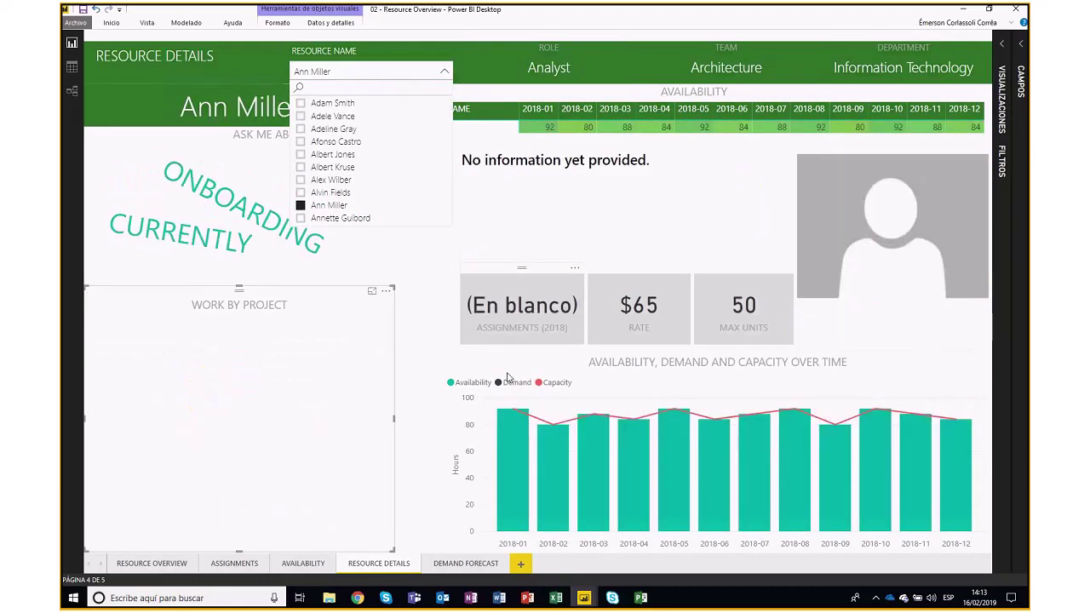
left_click(333, 168)
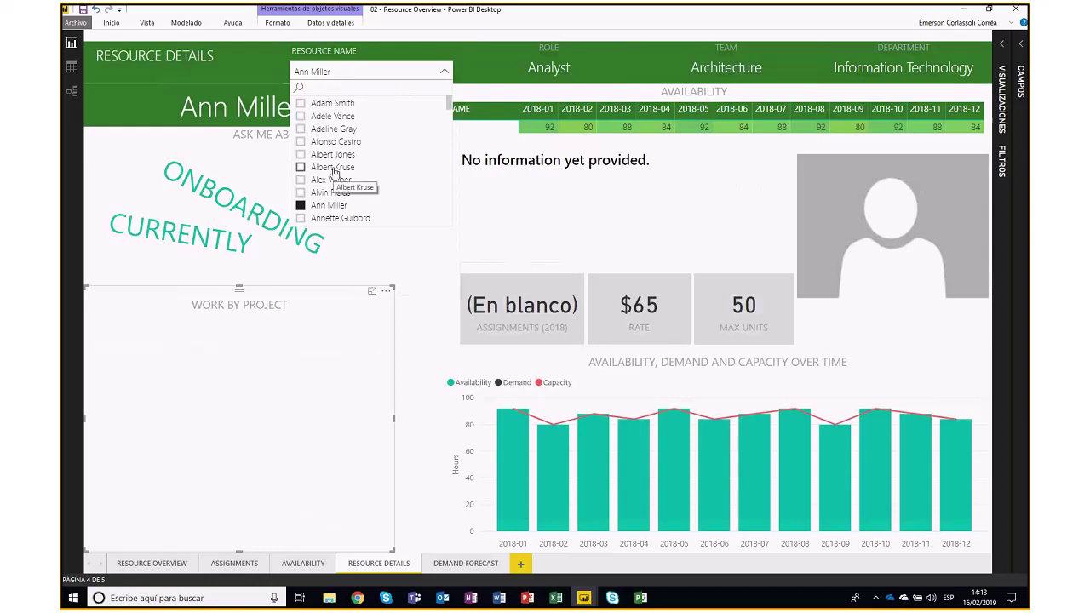
left_click(329, 170)
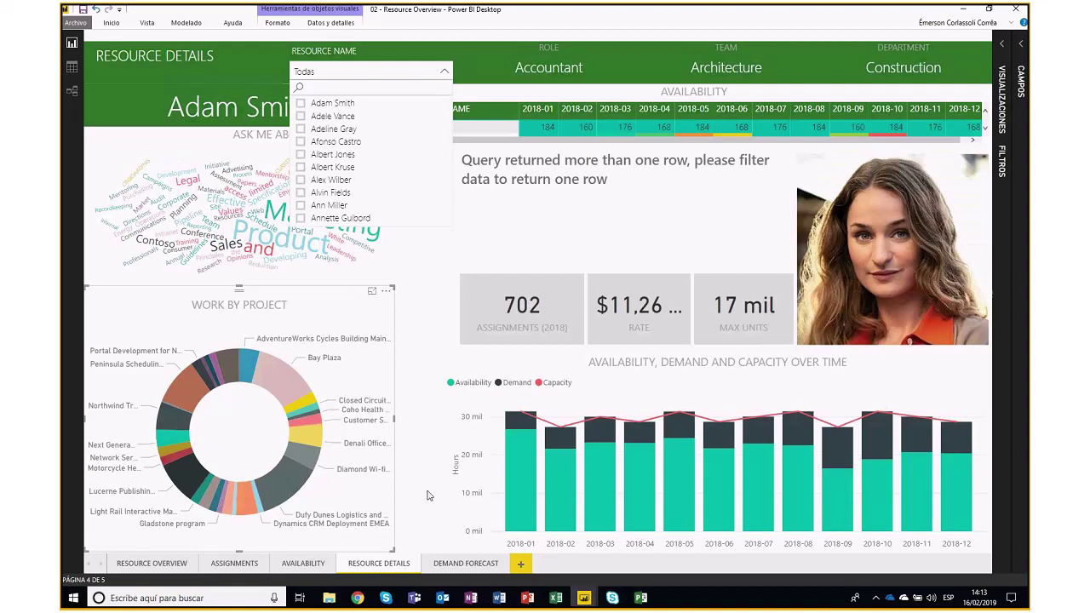
Return to the Resource Overview page, switch to the 01 - Portfolio Overview report, and inspect New Product Development on the Portfolio Dashboard.
left_click(144, 563)
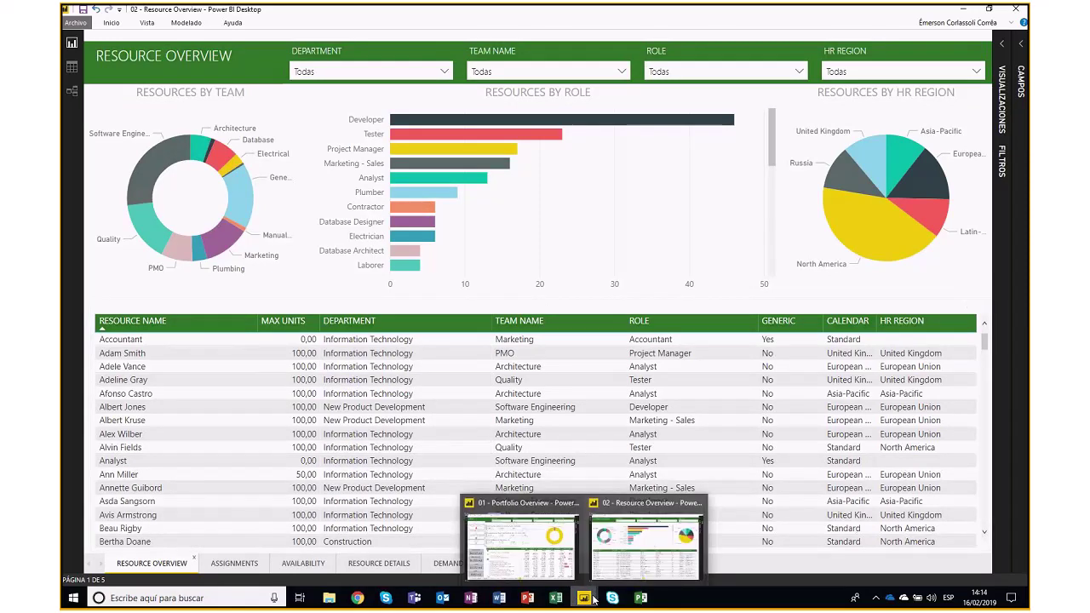
left_click(518, 558)
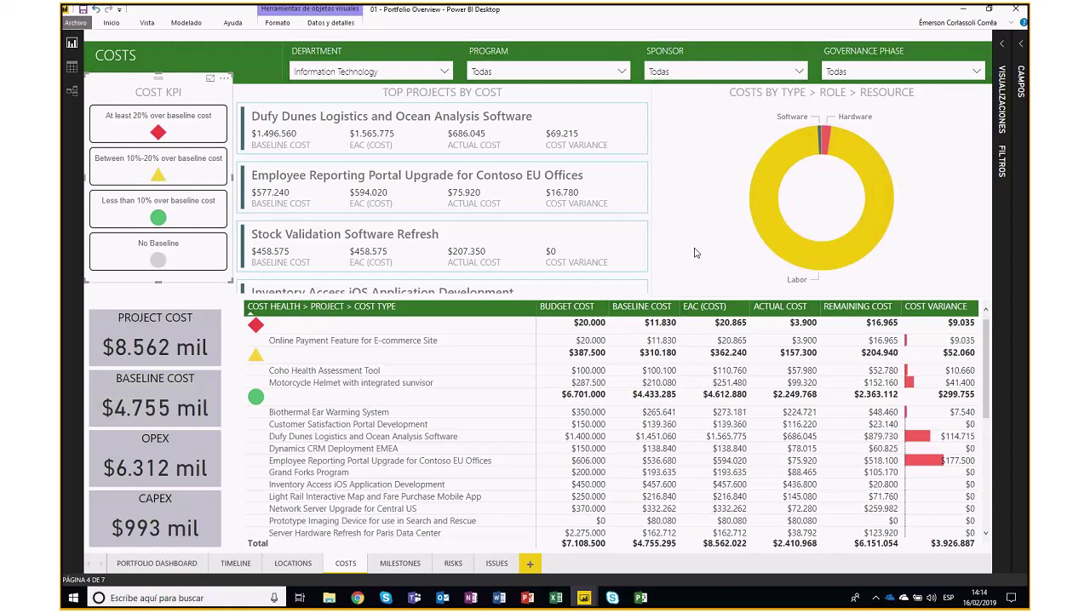
left_click(149, 564)
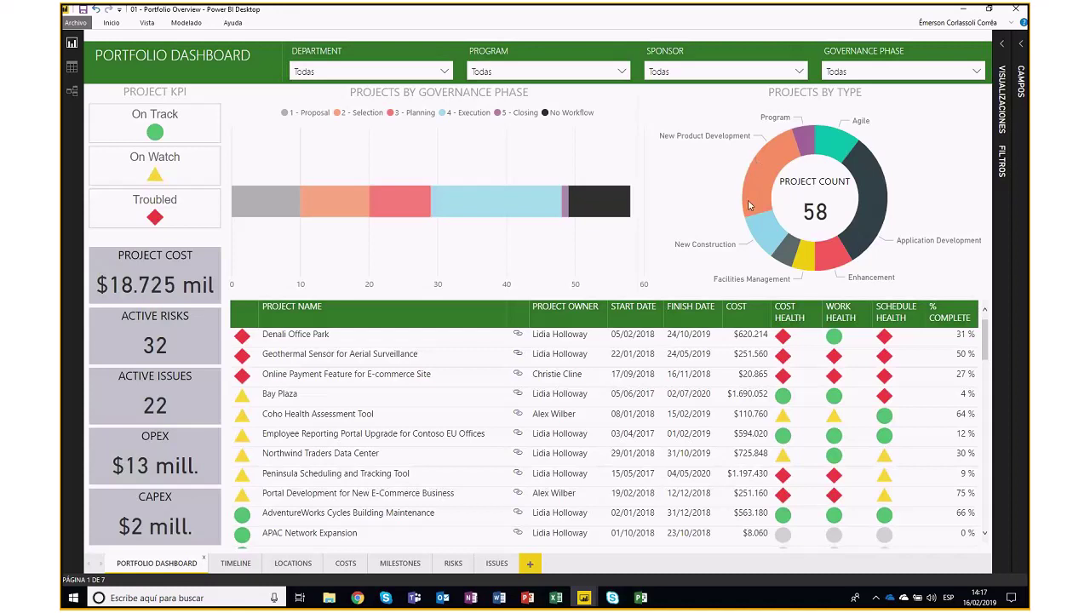
mouse_move(744, 217)
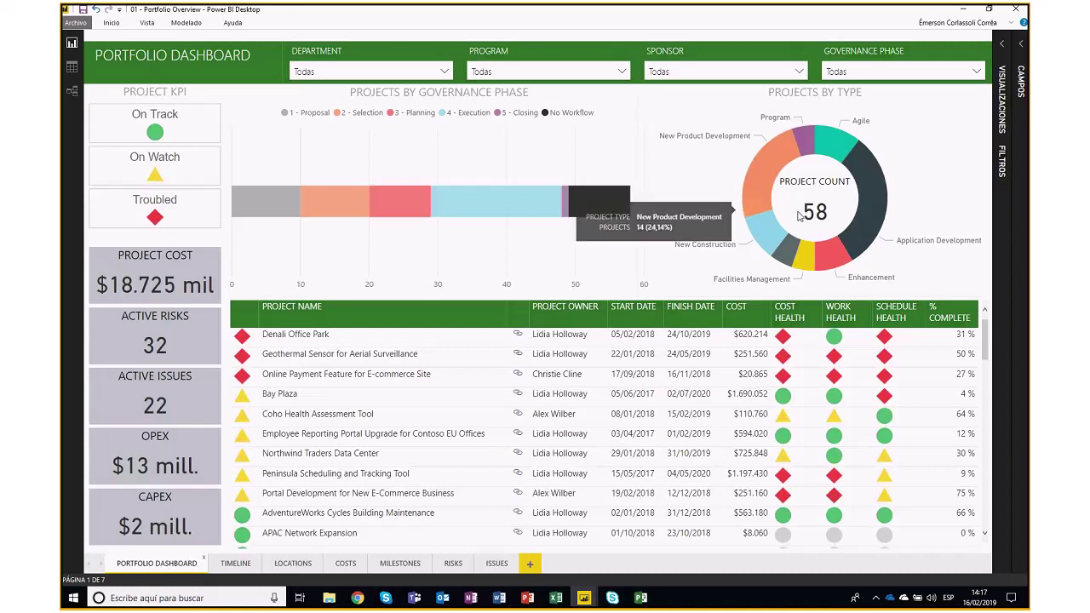